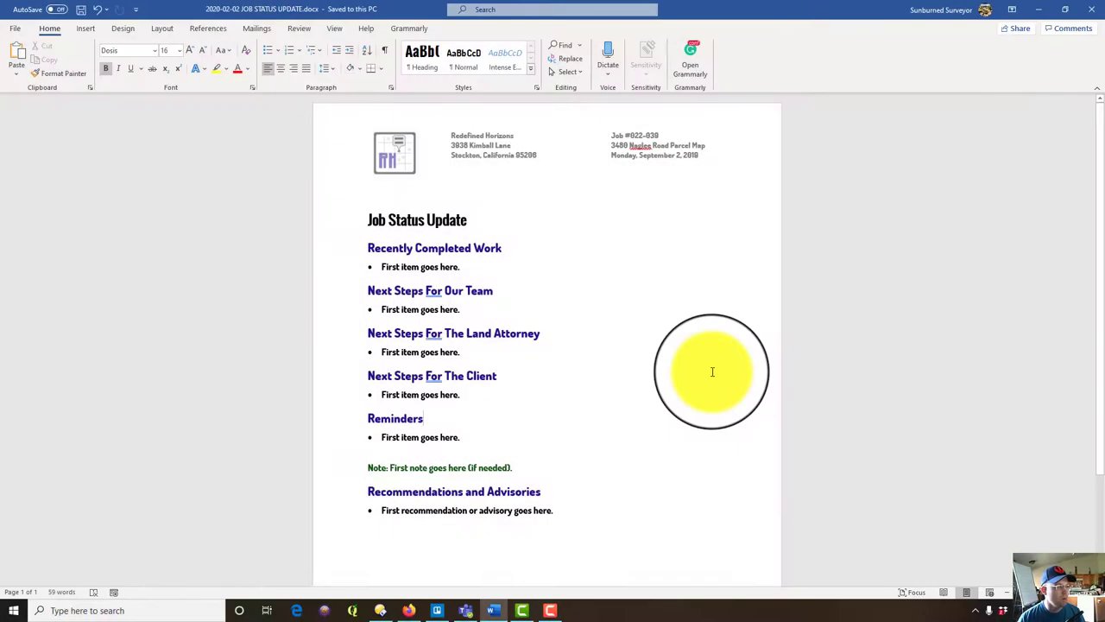
# Delete the 'First item goes here.' placeholder from the first Recently Completed Work bullet.
pyautogui.scroll(-1, 710, 370)
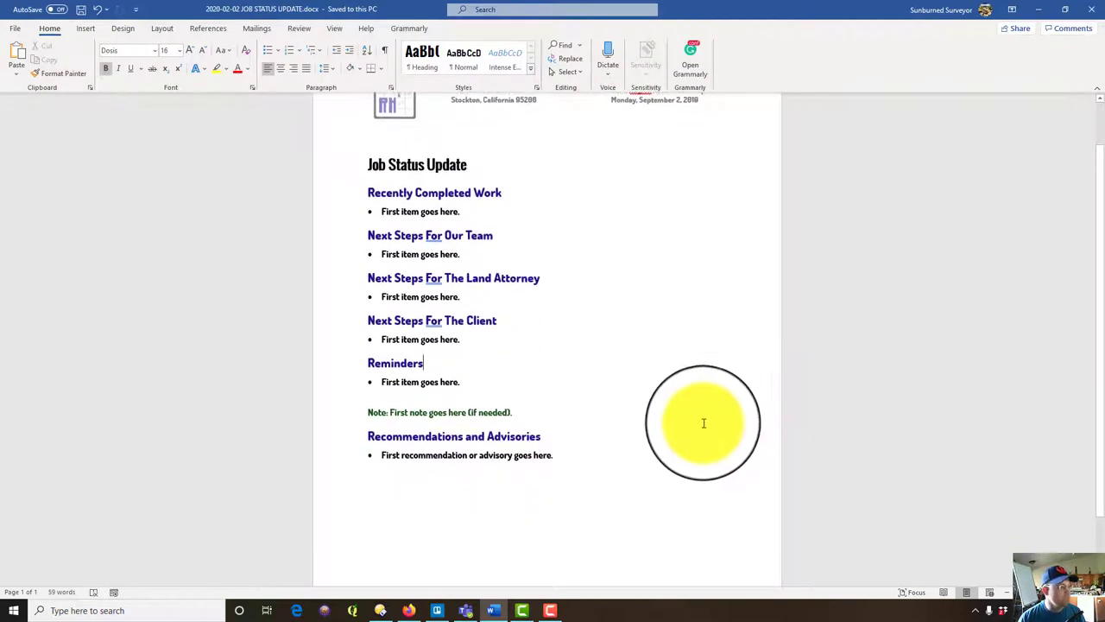
pyautogui.scroll(1, 698, 422)
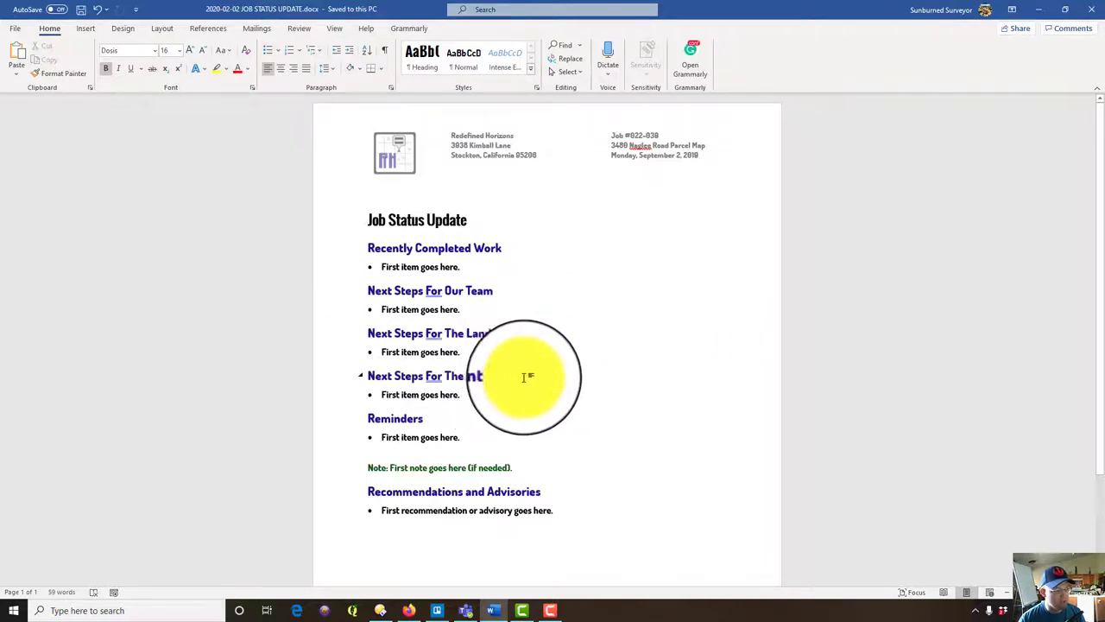
pyautogui.click(504, 436)
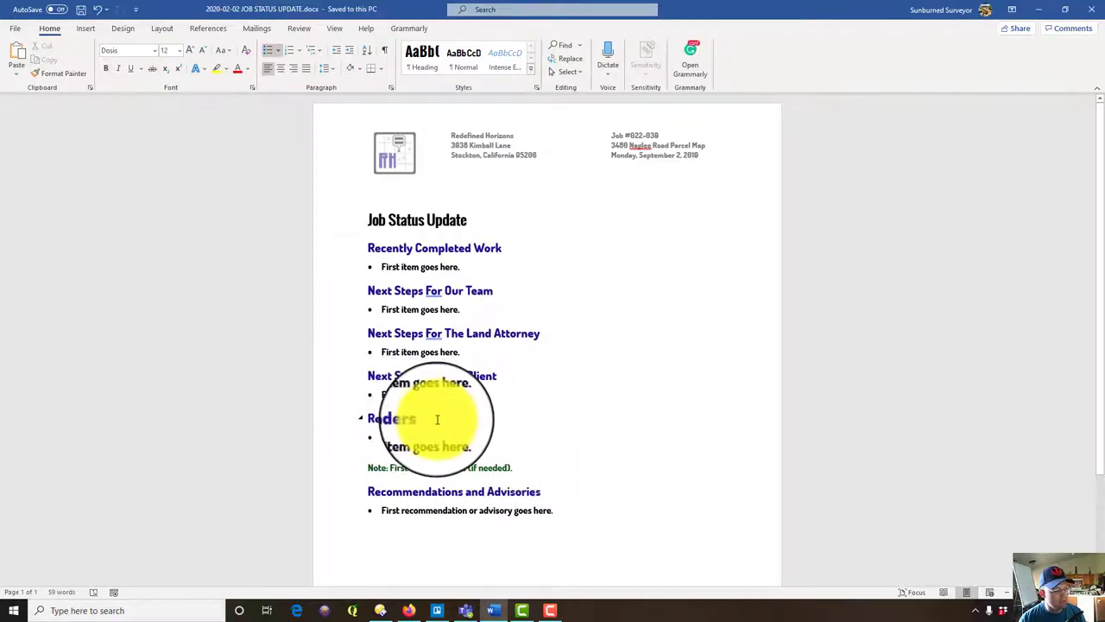
pyautogui.click(545, 492)
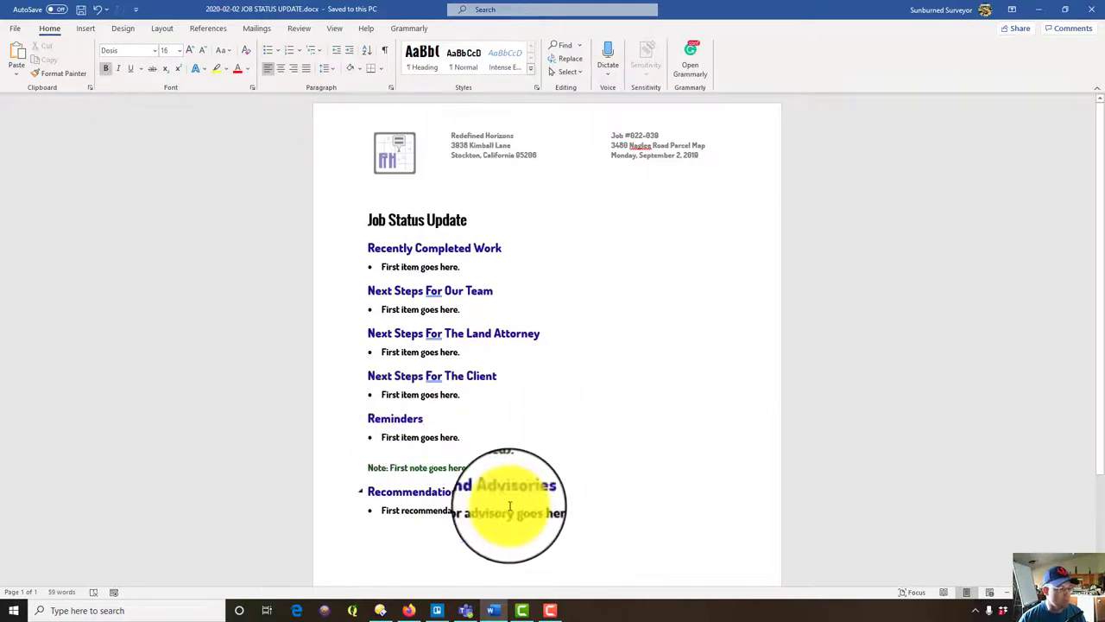
pyautogui.click(505, 268)
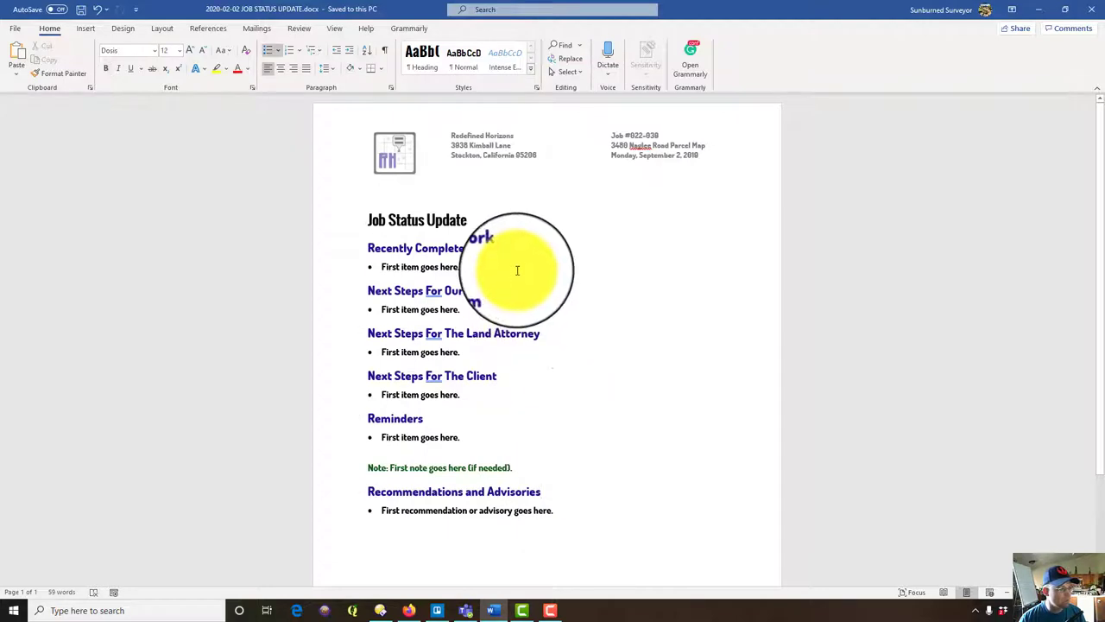
pyautogui.press('BackSpace')
pyautogui.press('BackSpace')
pyautogui.press('BackSpace')
pyautogui.press('BackSpace')
pyautogui.press('BackSpace')
pyautogui.press('BackSpace')
pyautogui.press('BackSpace')
pyautogui.press('BackSpace')
pyautogui.press('BackSpace')
pyautogui.press('BackSpace')
pyautogui.press('BackSpace')
pyautogui.press('BackSpace')
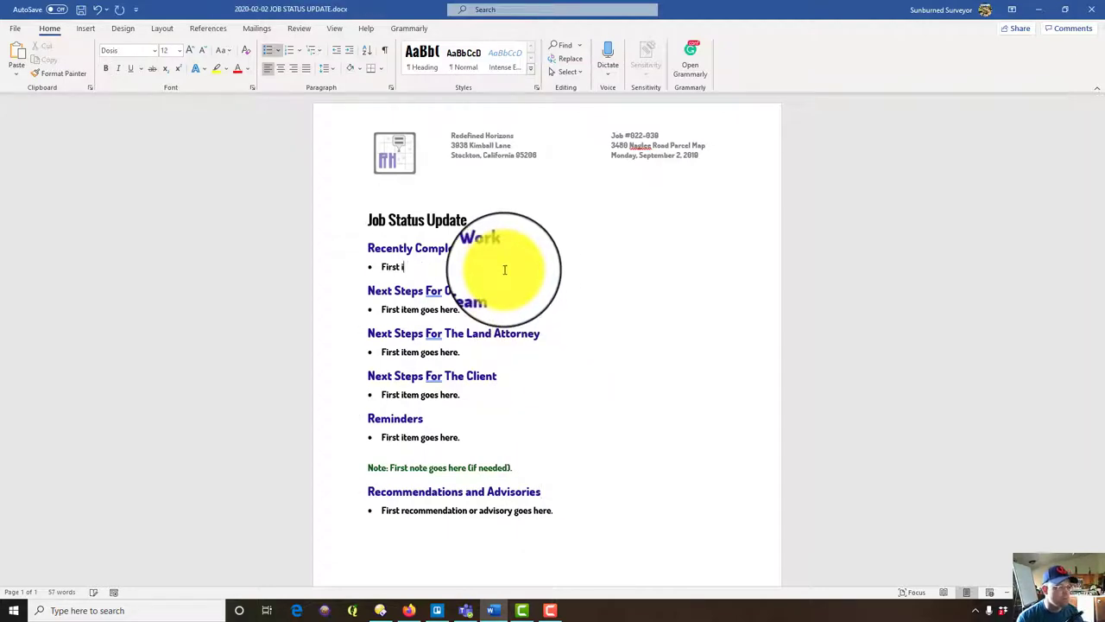
pyautogui.press('BackSpace')
pyautogui.press('BackSpace')
pyautogui.press('BackSpace')
pyautogui.press('BackSpace')
pyautogui.press('BackSpace')
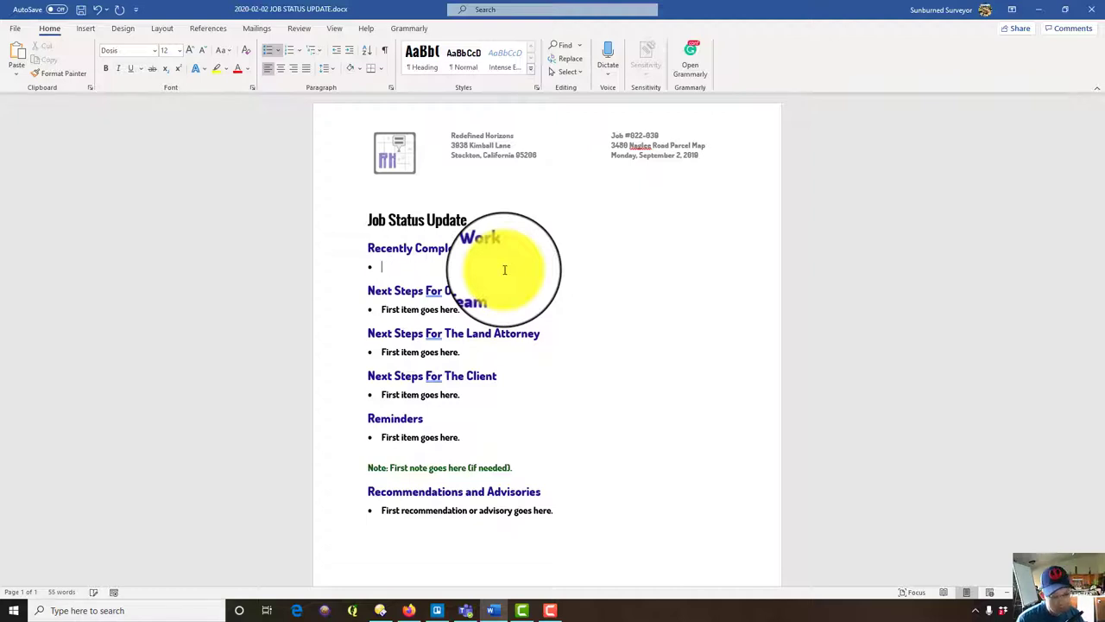
# Describe the proposed lot-adjustment exhibit on 8 1/2 x 11 inch sheets for the City of Tracy.
pyautogui.write('We ')
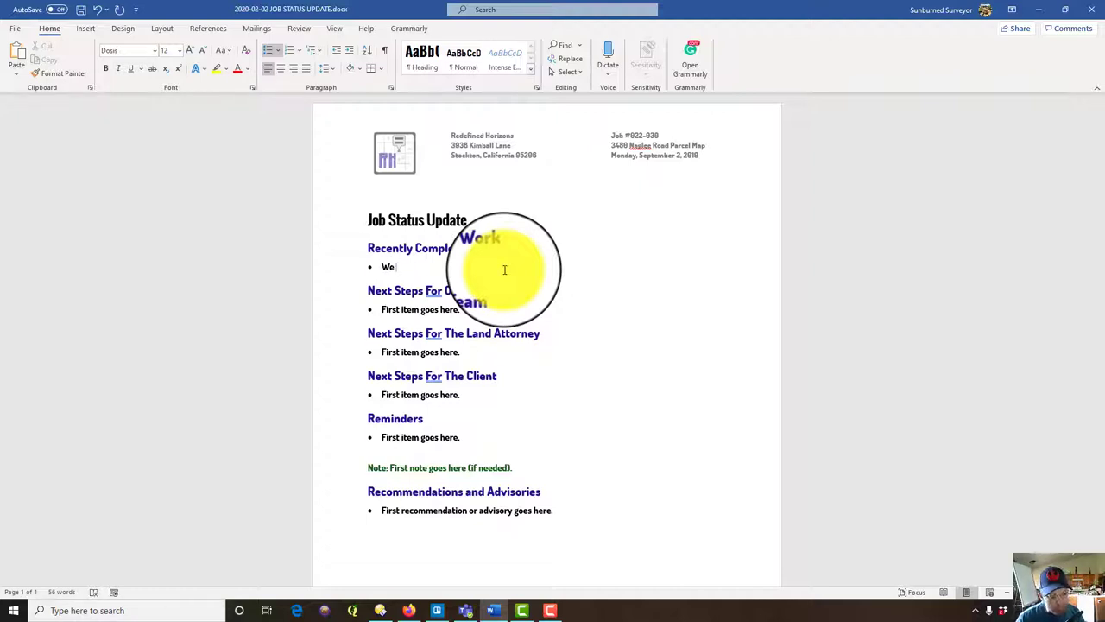
pyautogui.write('prepared a')
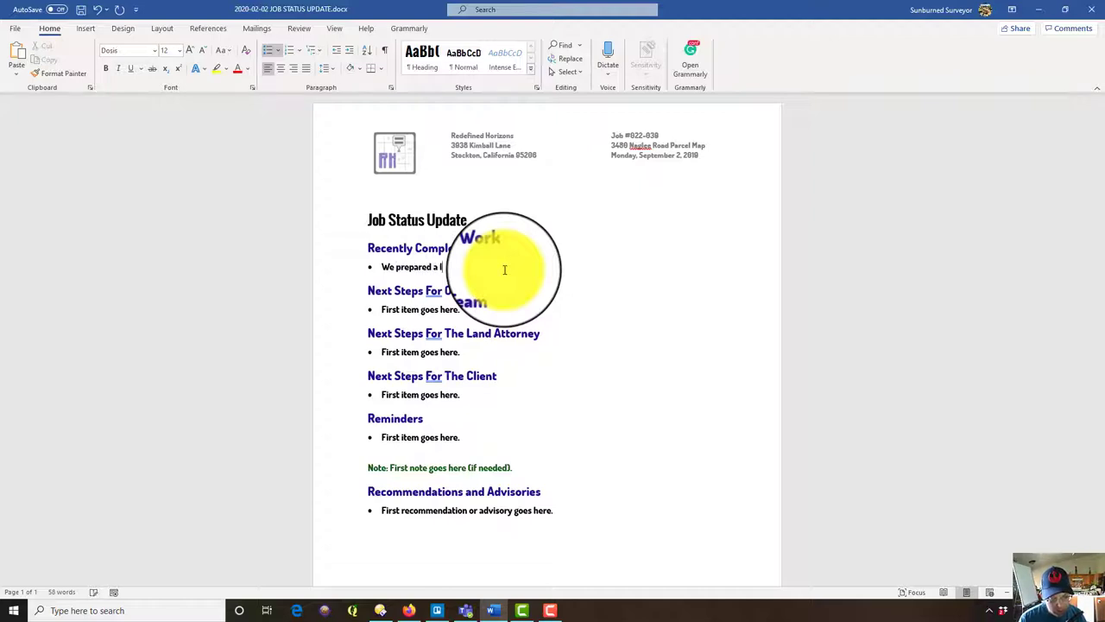
pyautogui.write(' lot-adjus')
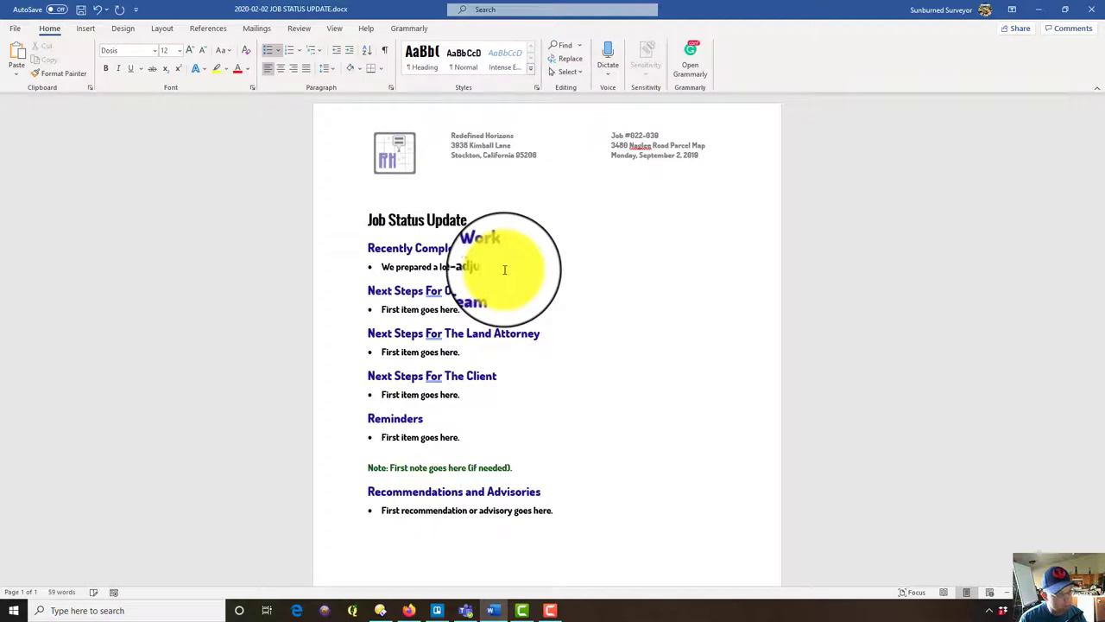
pyautogui.write('tment')
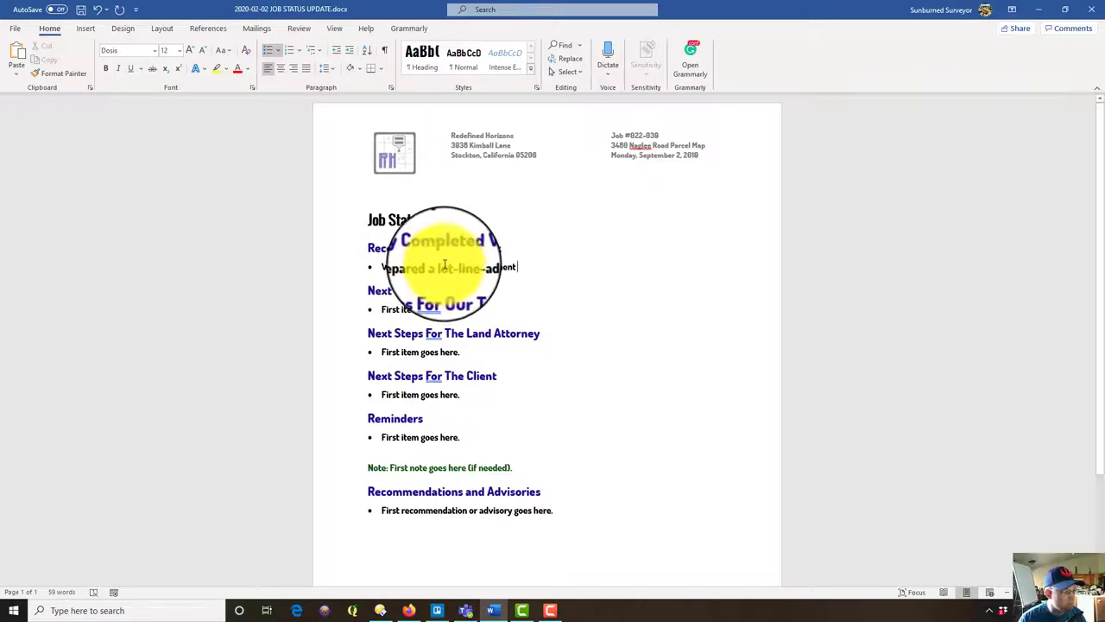
pyautogui.write('proposed')
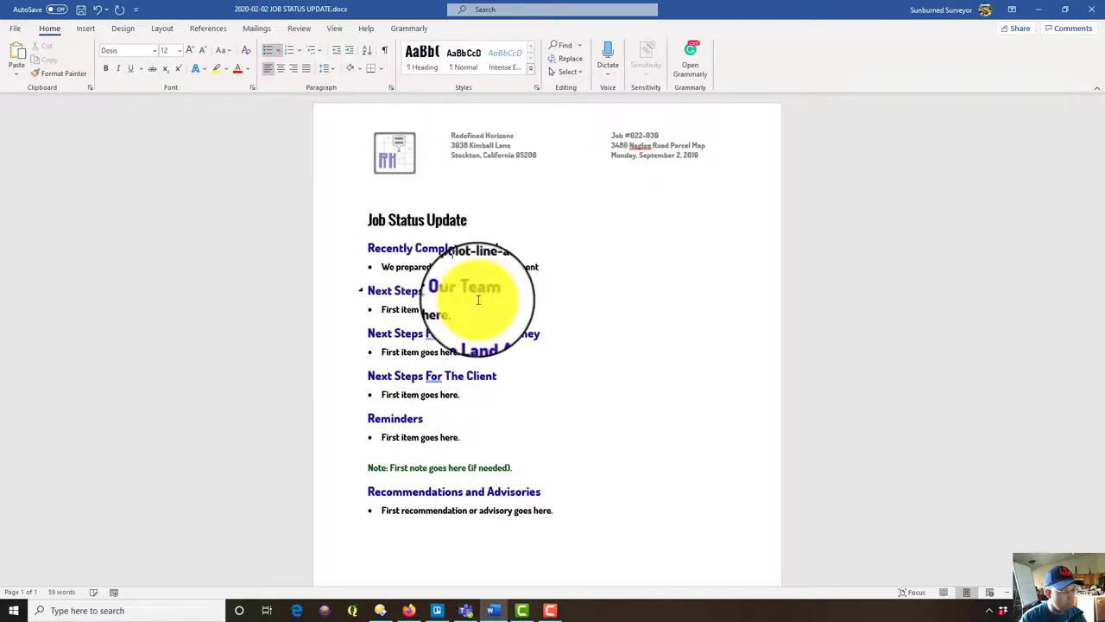
pyautogui.click(575, 265)
pyautogui.write('exhibit on t')
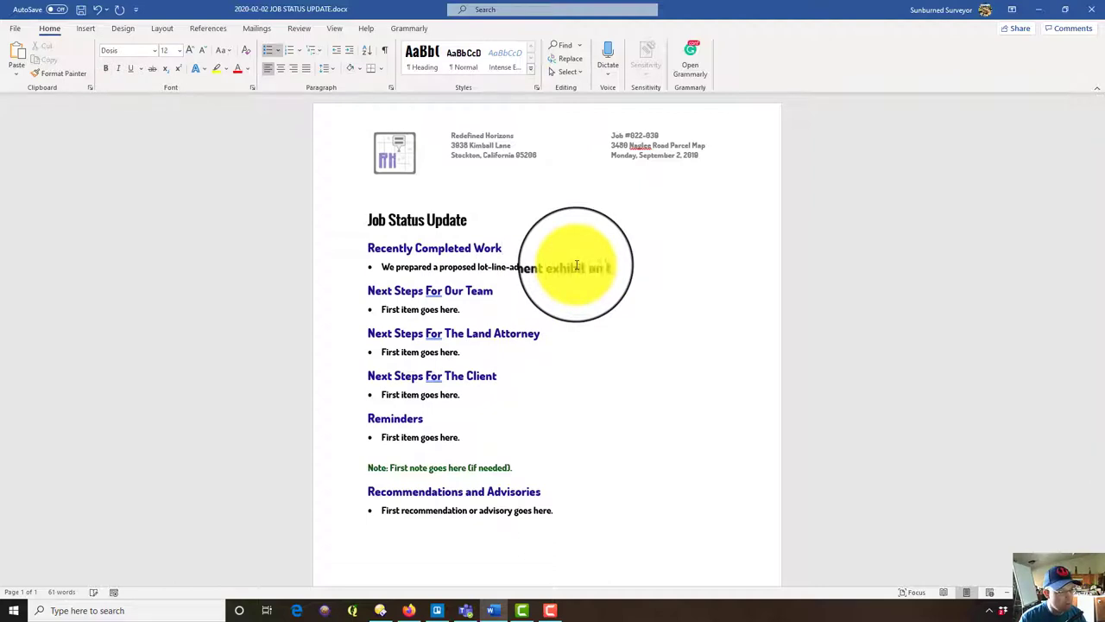
pyautogui.write('8 1/2 x')
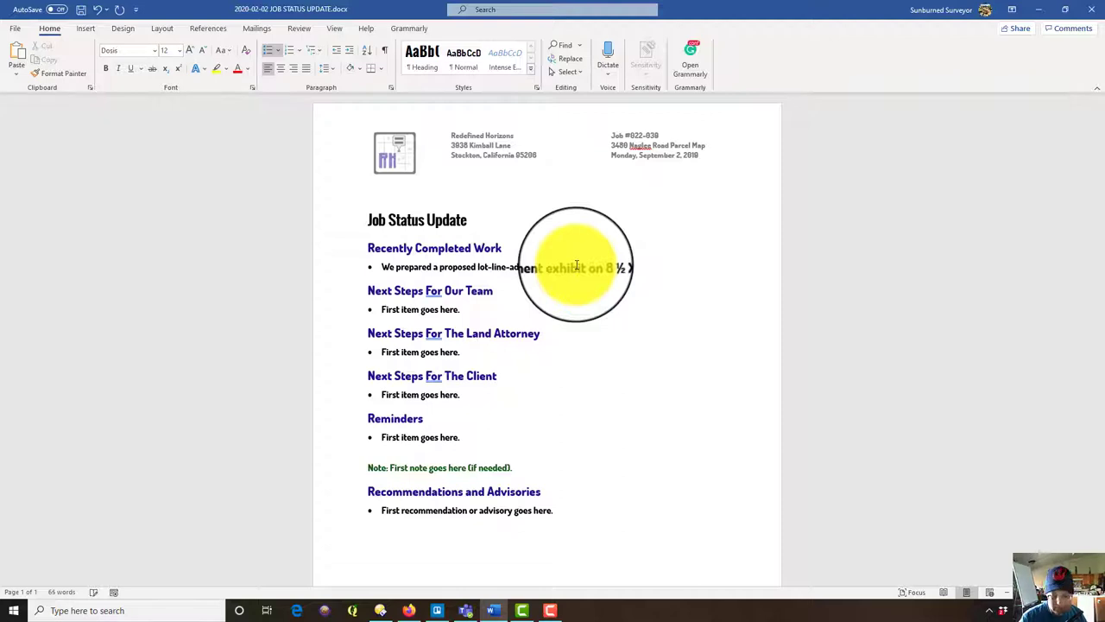
pyautogui.write(' 11 inch sheets as requ')
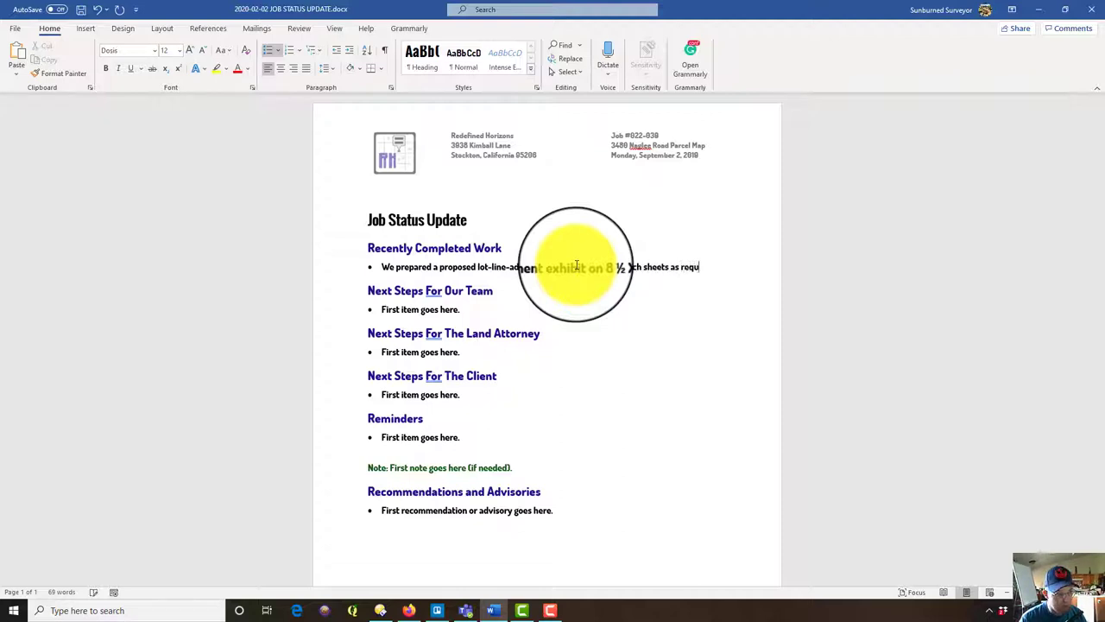
pyautogui.write('ired by the')
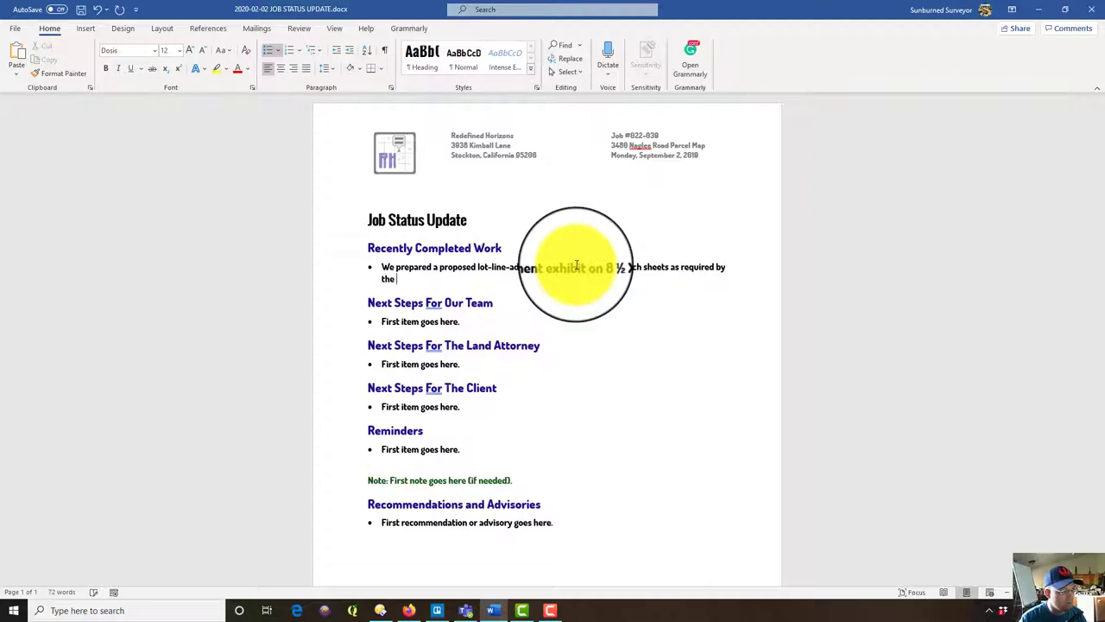
pyautogui.write(' City of TRacy')
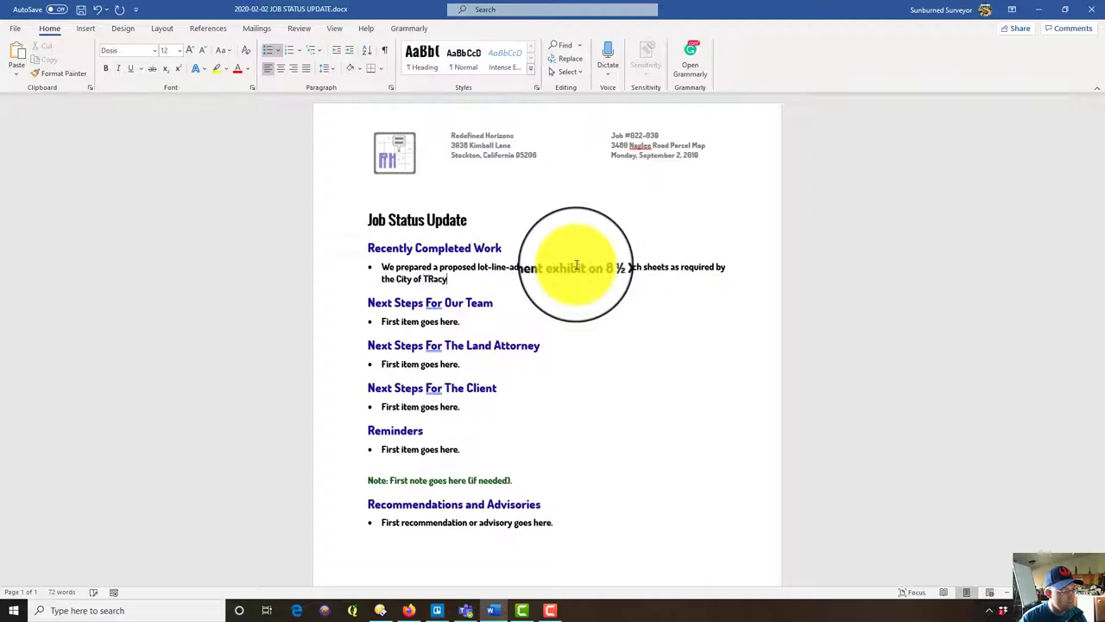
pyautogui.press('BackSpace')
pyautogui.press('BackSpace')
pyautogui.write('racy. This exhibit shows')
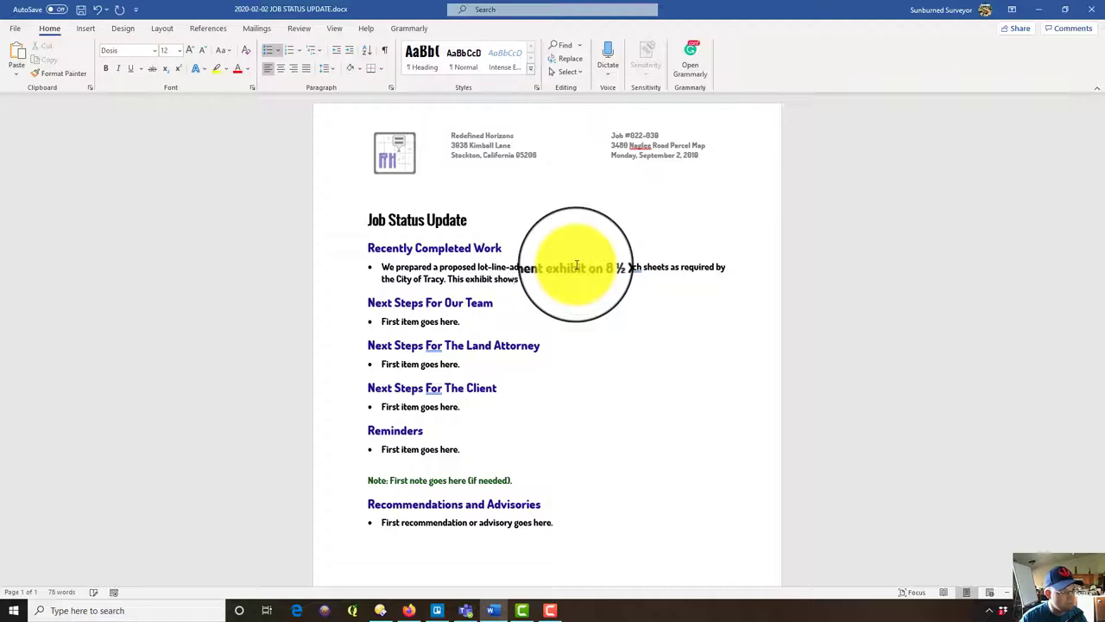
pyautogui.write(' the existing parcel a')
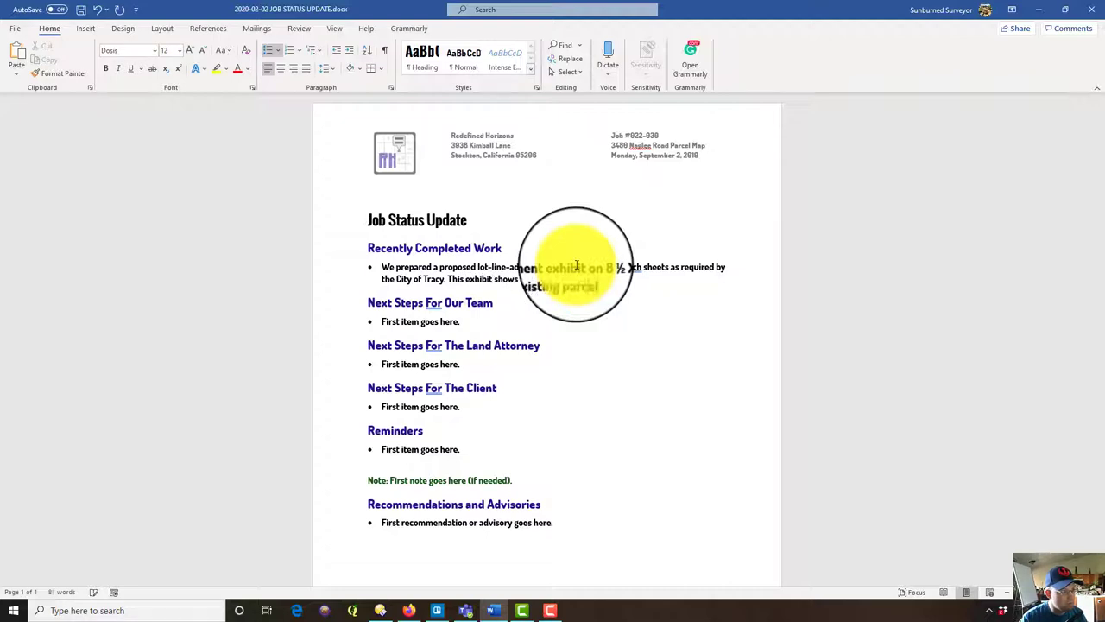
pyautogui.press('BackSpace')
pyautogui.press('BackSpace')
pyautogui.write('s and easements, the propose')
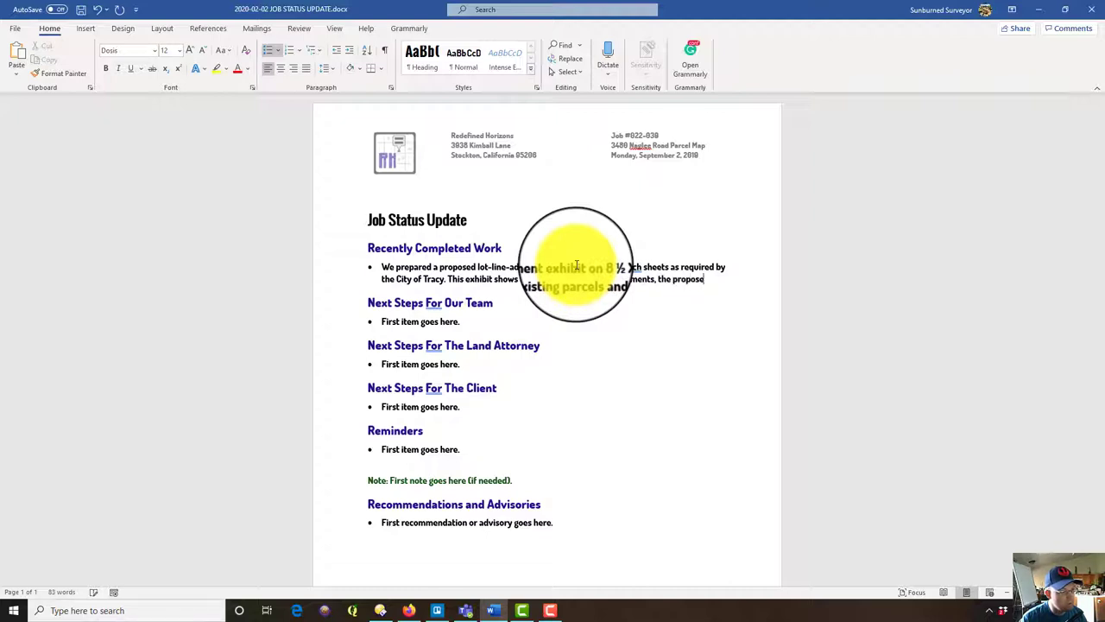
pyautogui.write('d parcels and ')
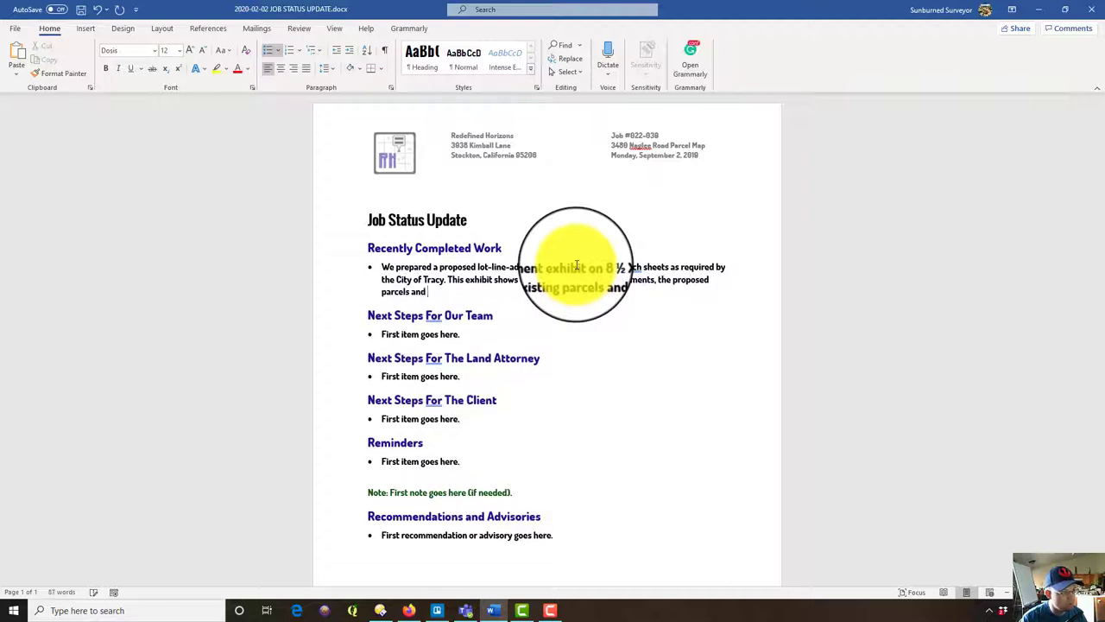
pyautogui.write('easements')
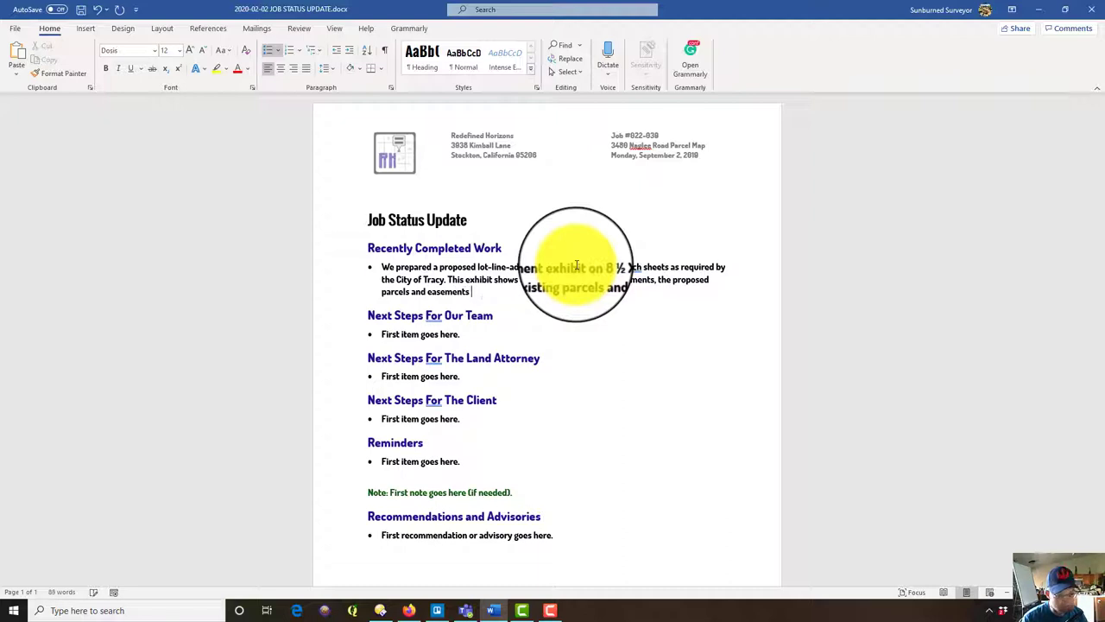
pyautogui.write(' aft after the lot')
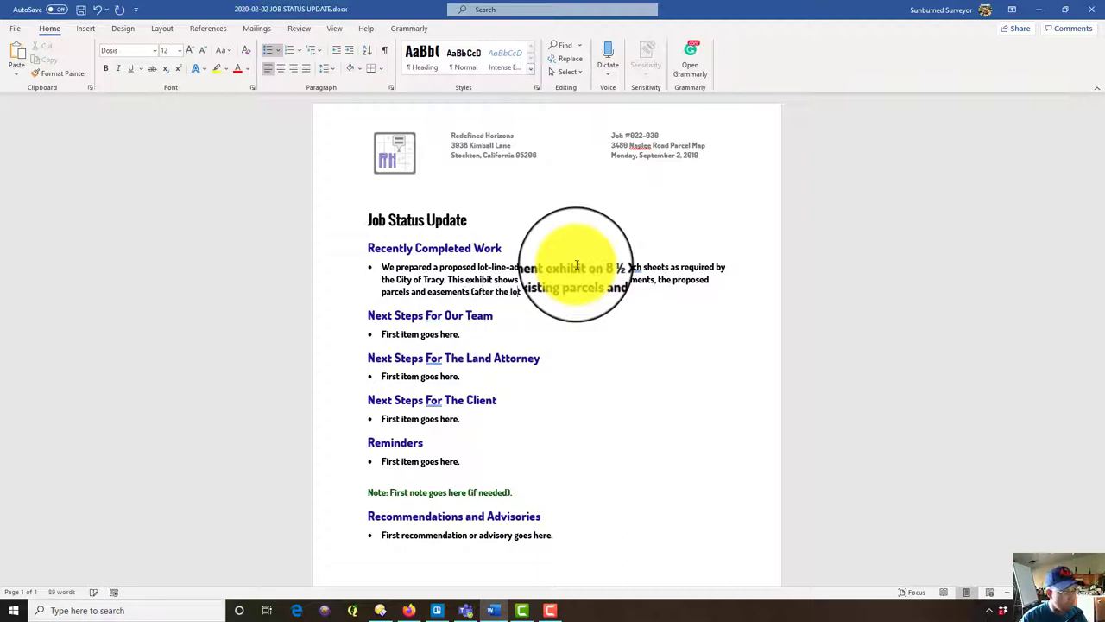
pyautogui.write('justment is complete) and the')
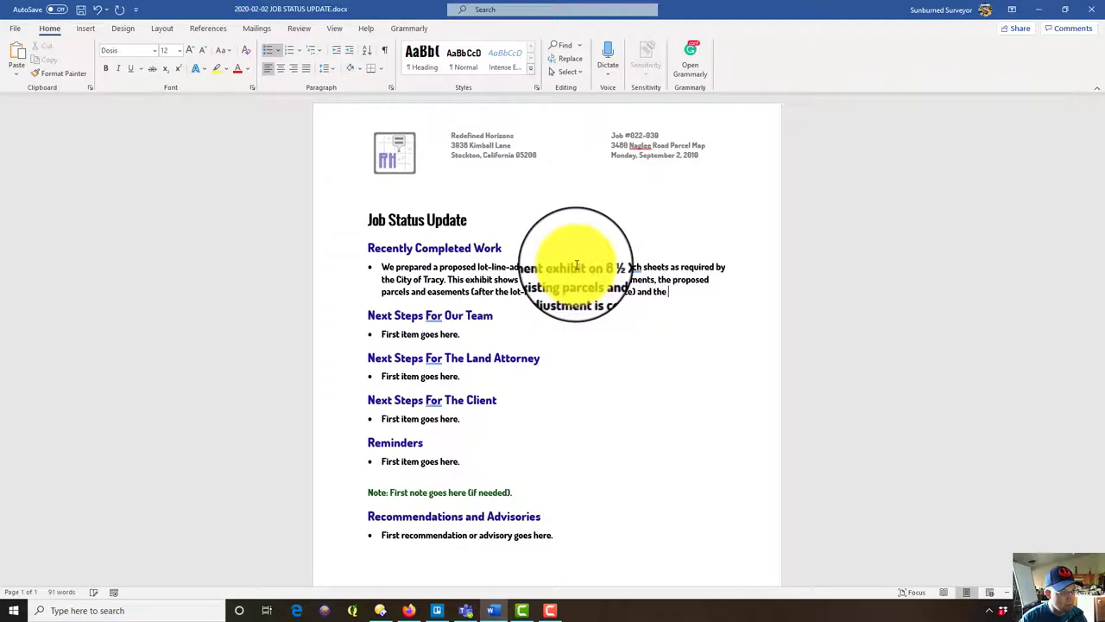
pyautogui.write(' existing uti')
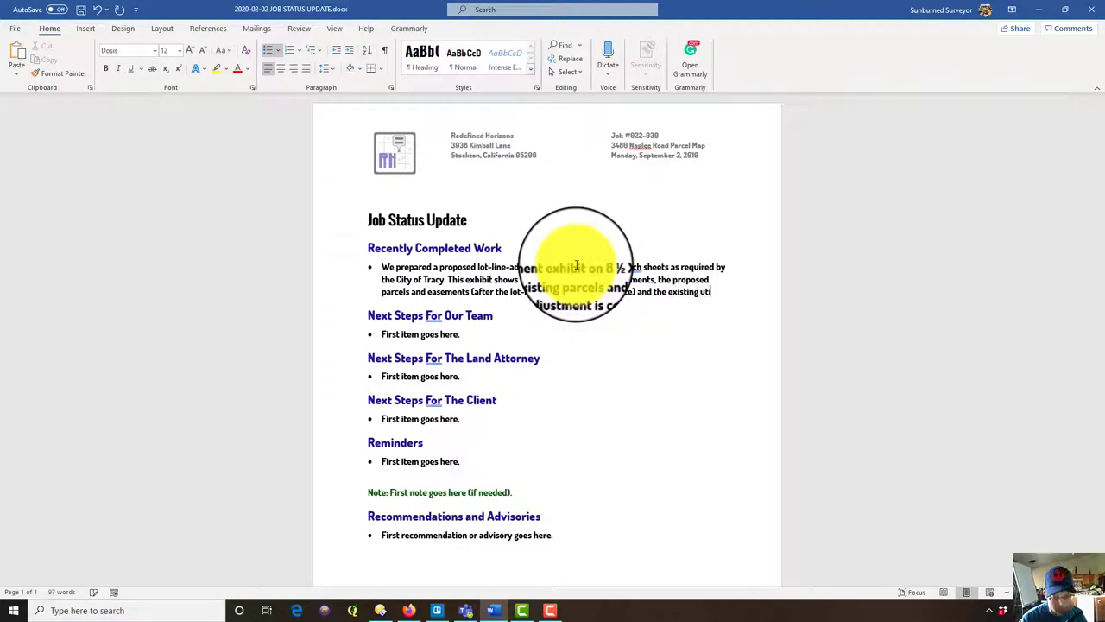
pyautogui.write('lity connections.')
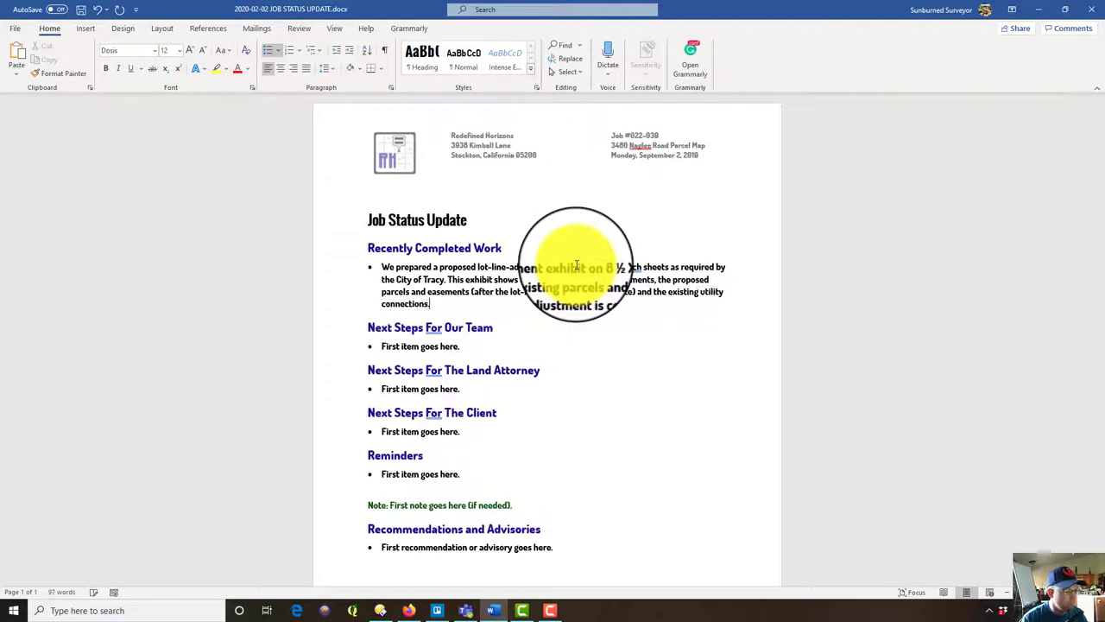
# Add a bullet on site utility mark-and-locate work plotted on the lot-line-adjustment exhibit.
pyautogui.press('Return')
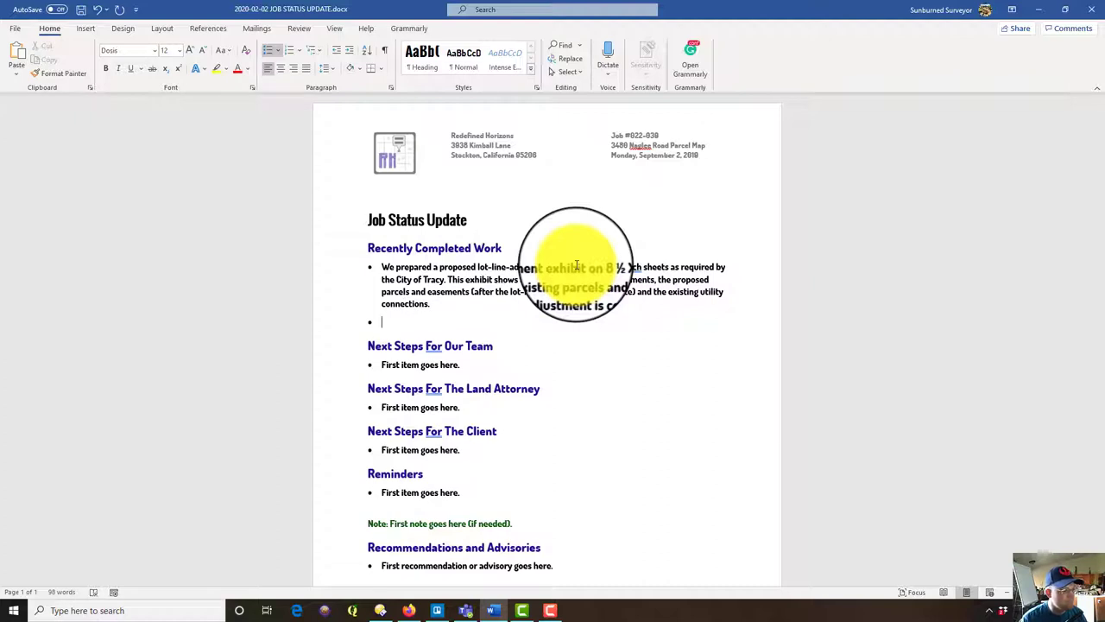
pyautogui.write('We ')
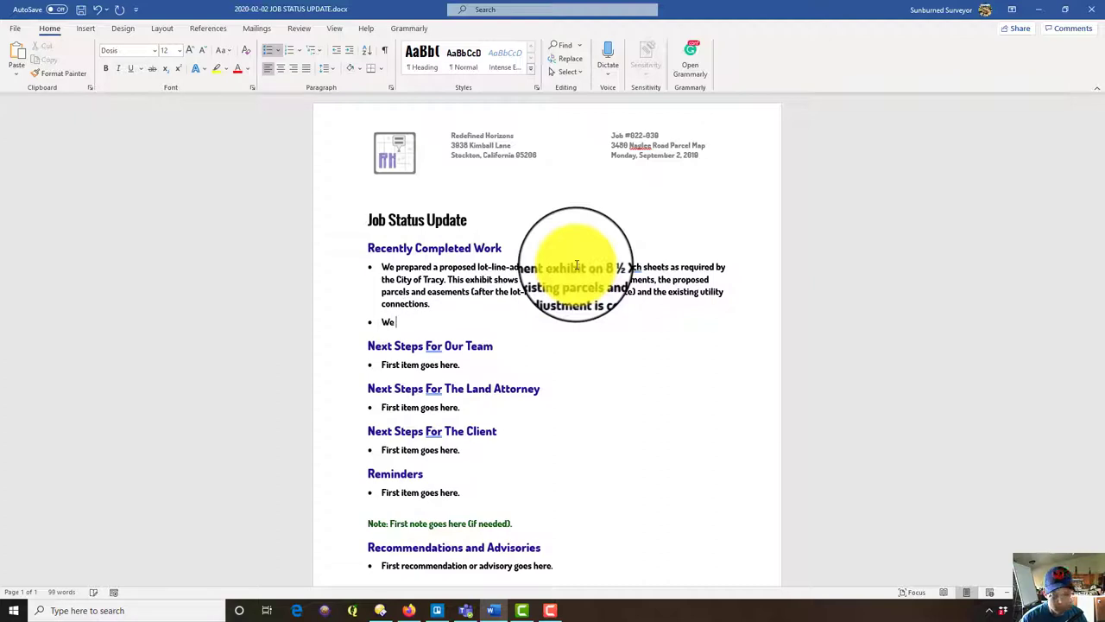
pyautogui.write('perform utility mark and loca')
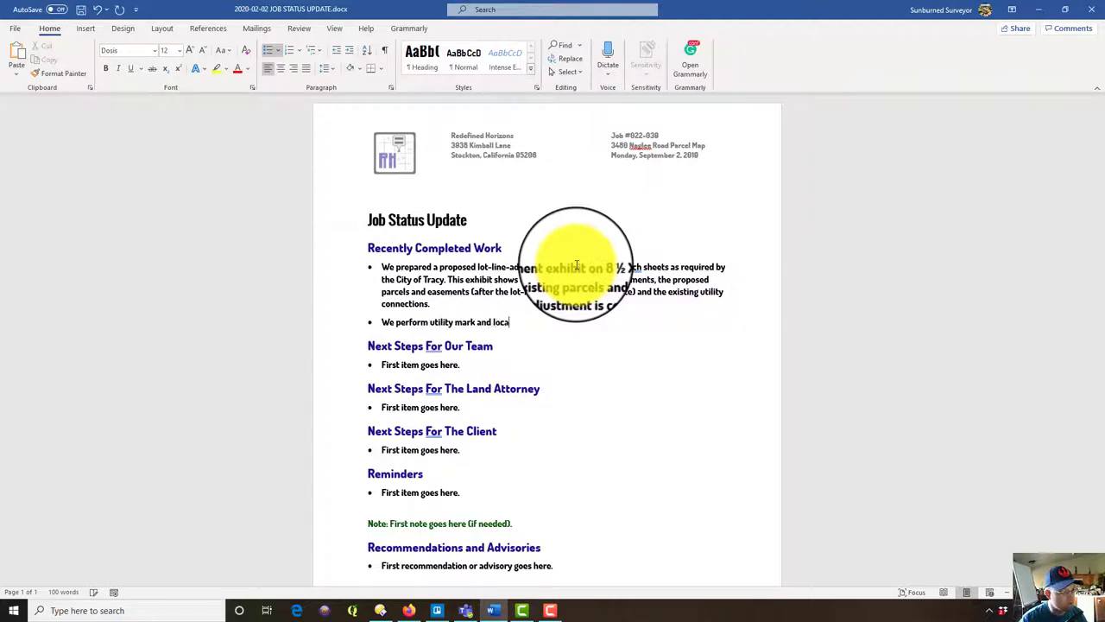
pyautogui.write('te work on the p')
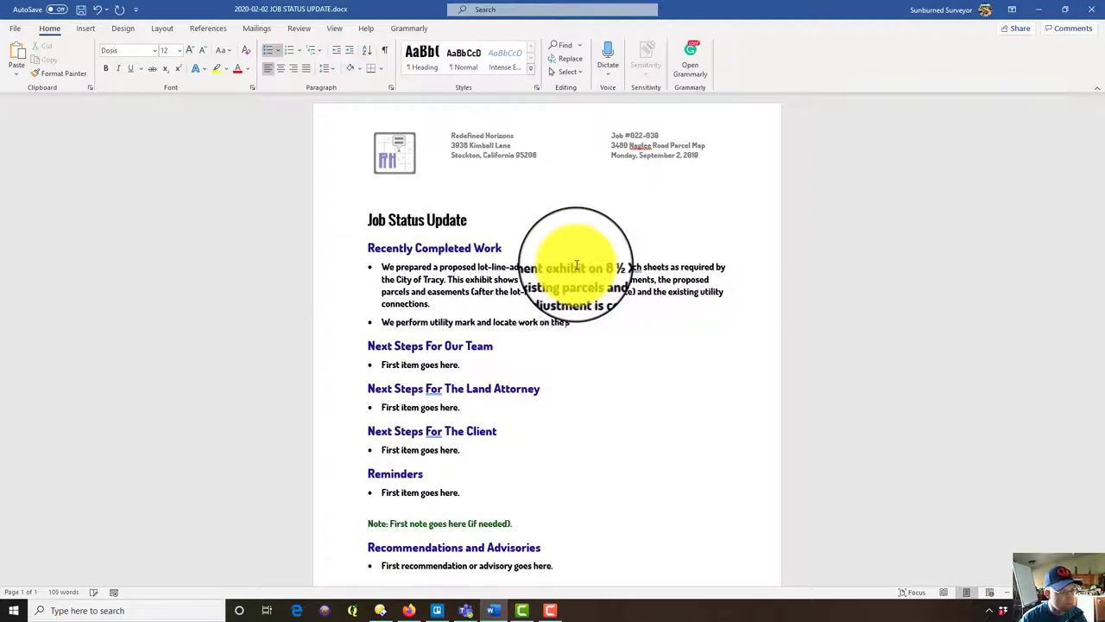
pyautogui.press('BackSpace')
pyautogui.write('site and surveyed the utility marks. This')
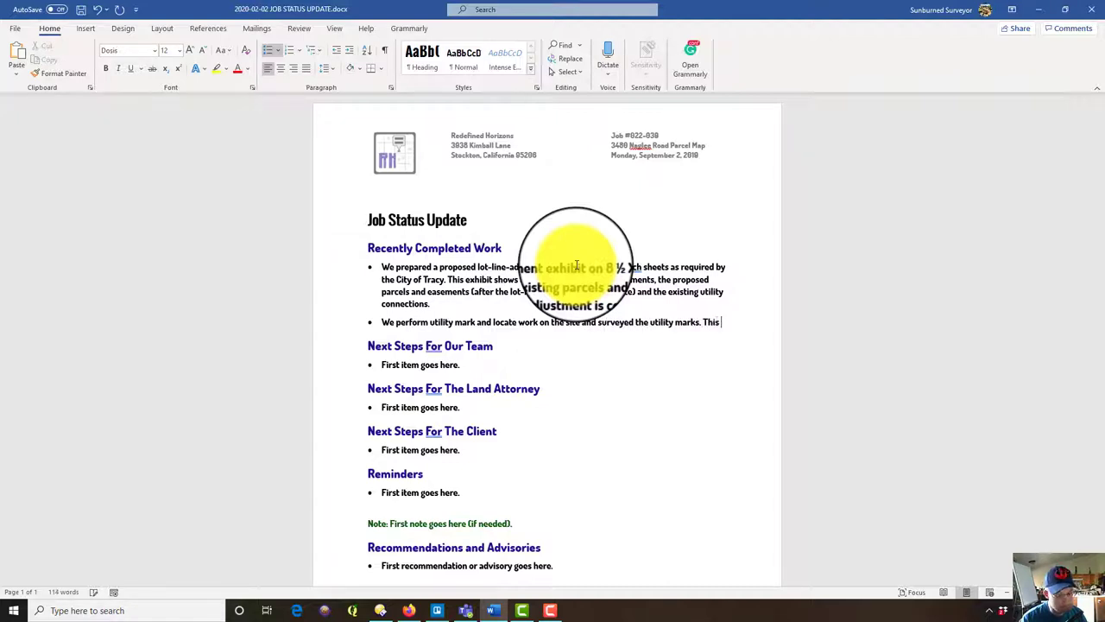
pyautogui.write(' data was')
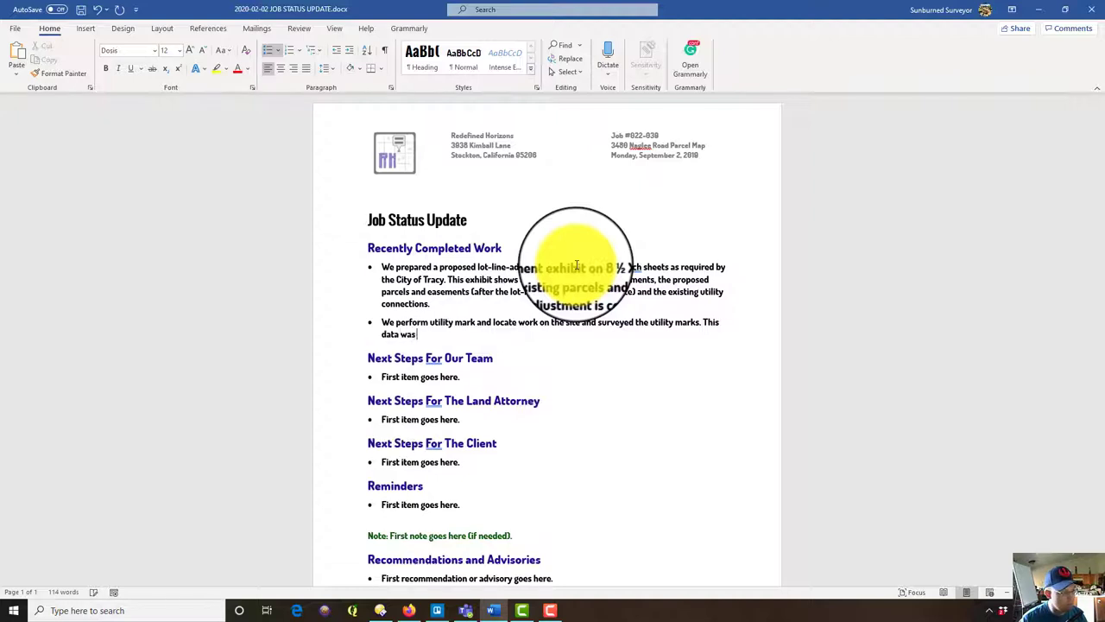
pyautogui.write(' used to plot the appro')
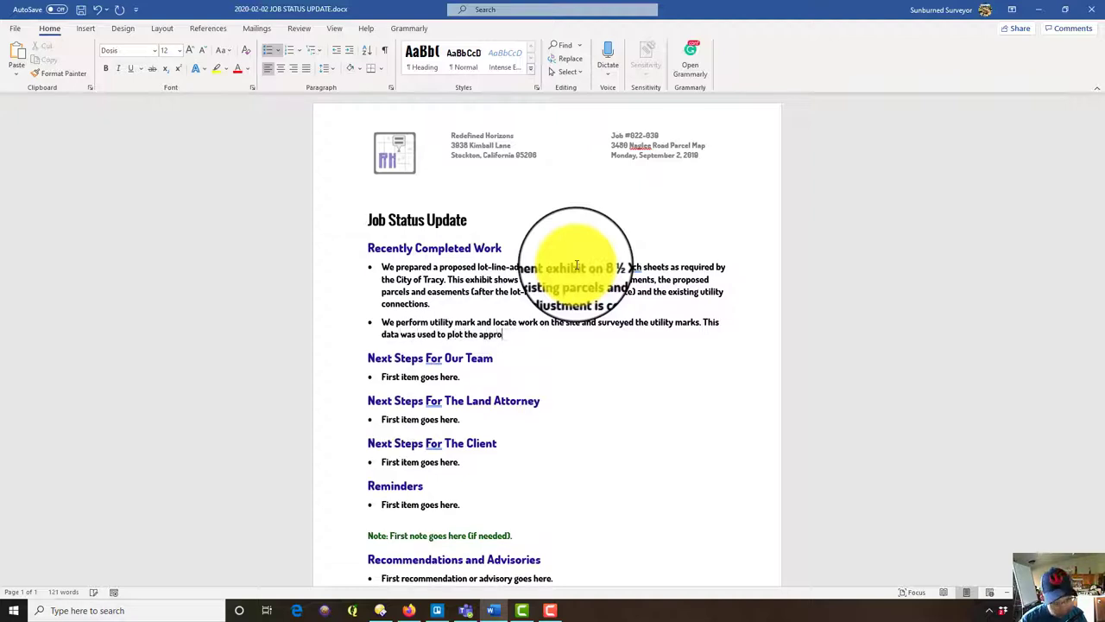
pyautogui.write('ximate lo')
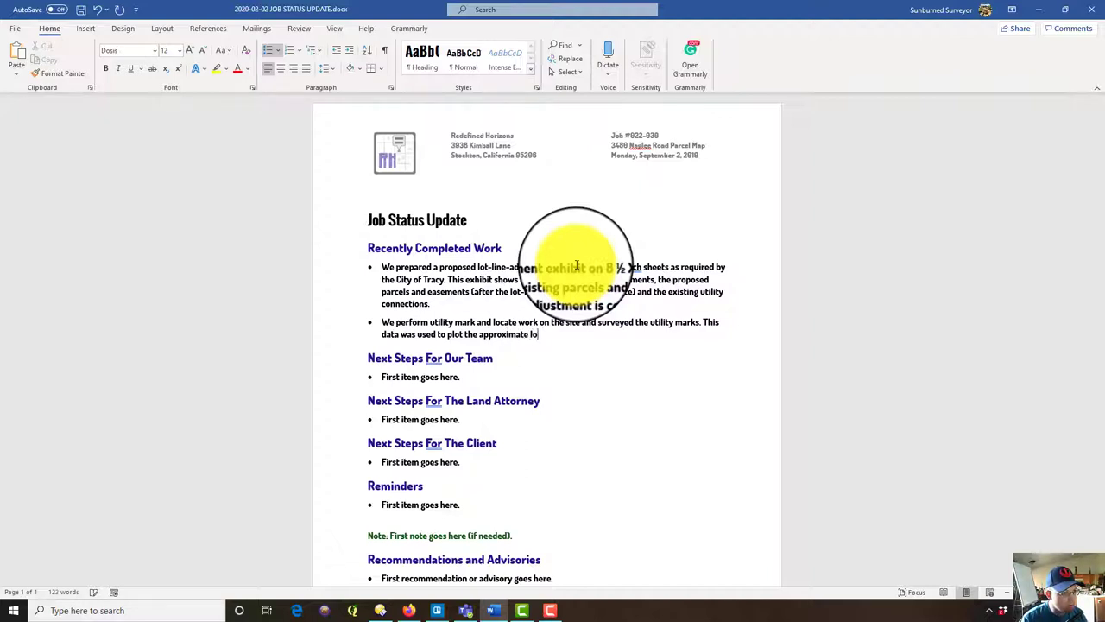
pyautogui.write('cation of m')
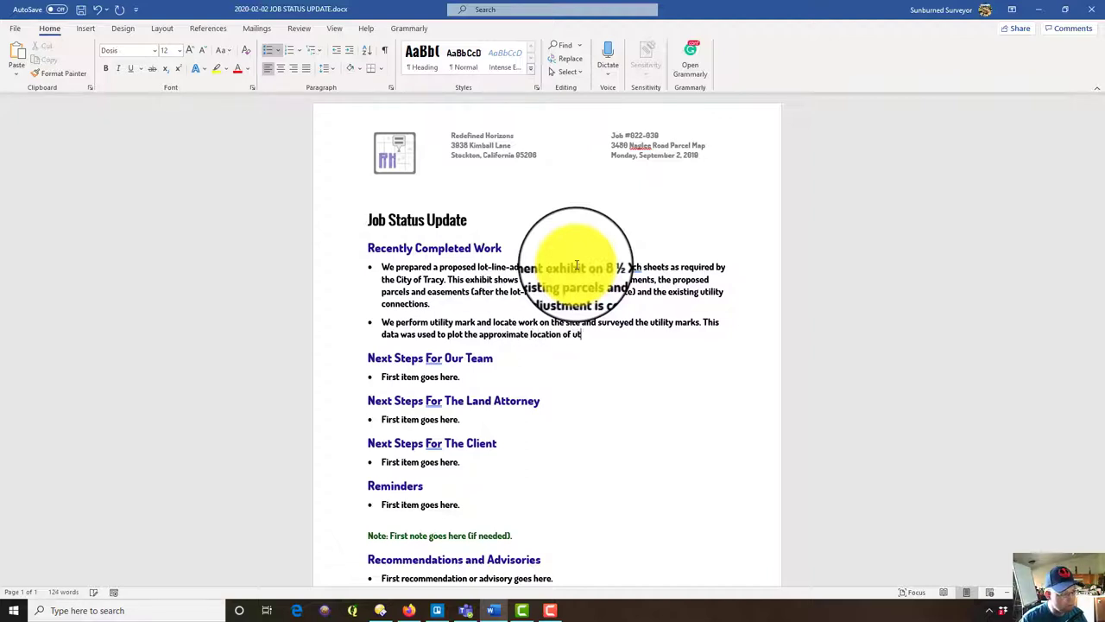
pyautogui.write('ajor uti')
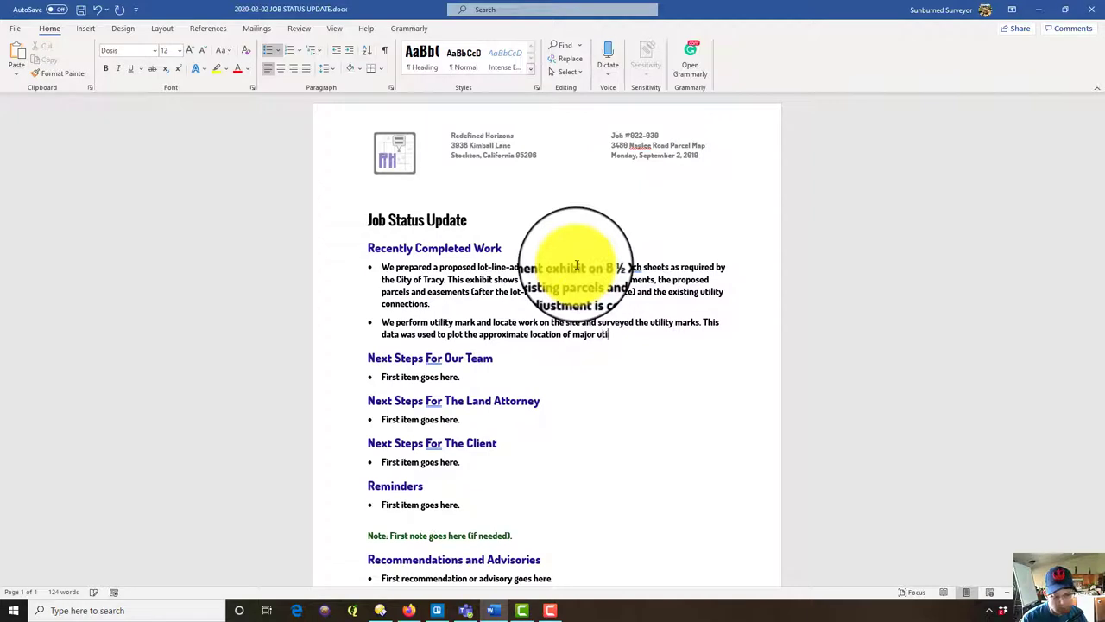
pyautogui.write('lity connections')
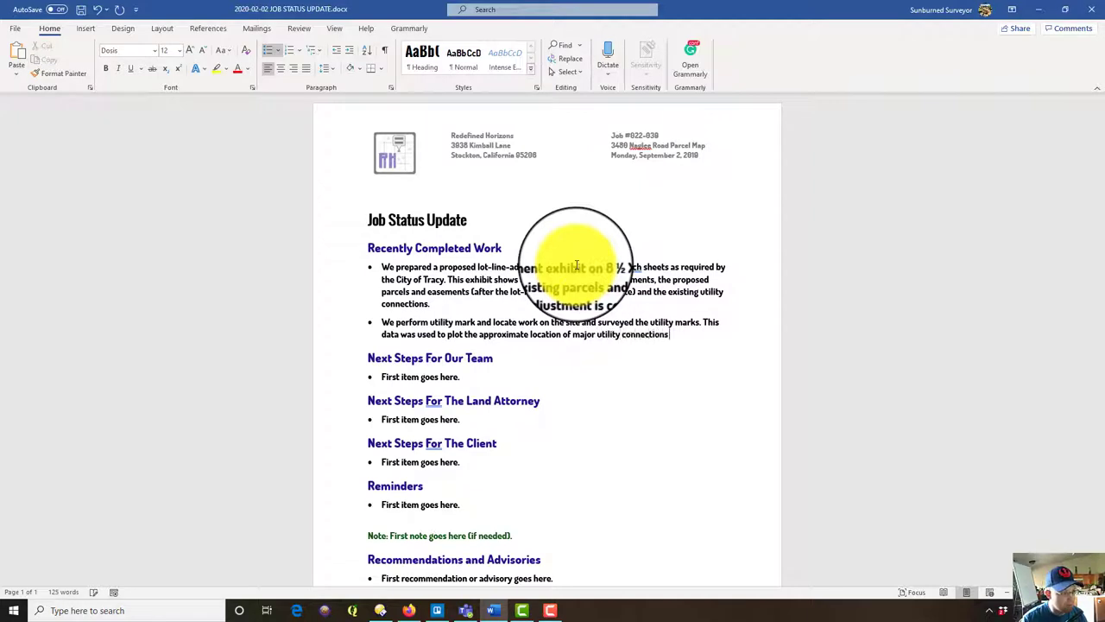
pyautogui.write(' to each buui')
pyautogui.write('lding on the')
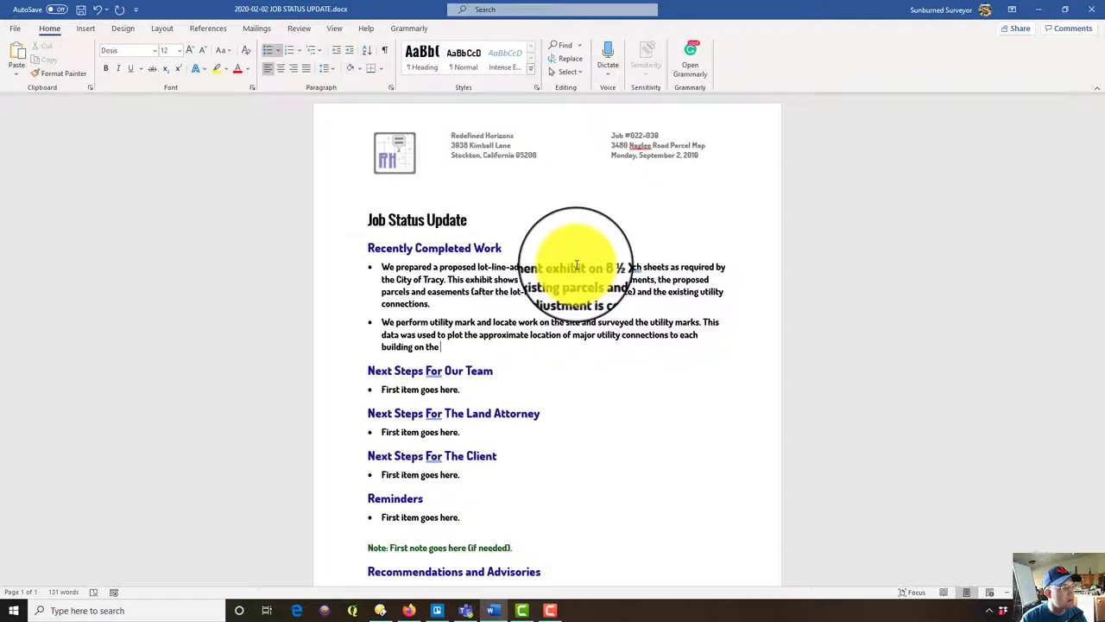
pyautogui.write(' prio')
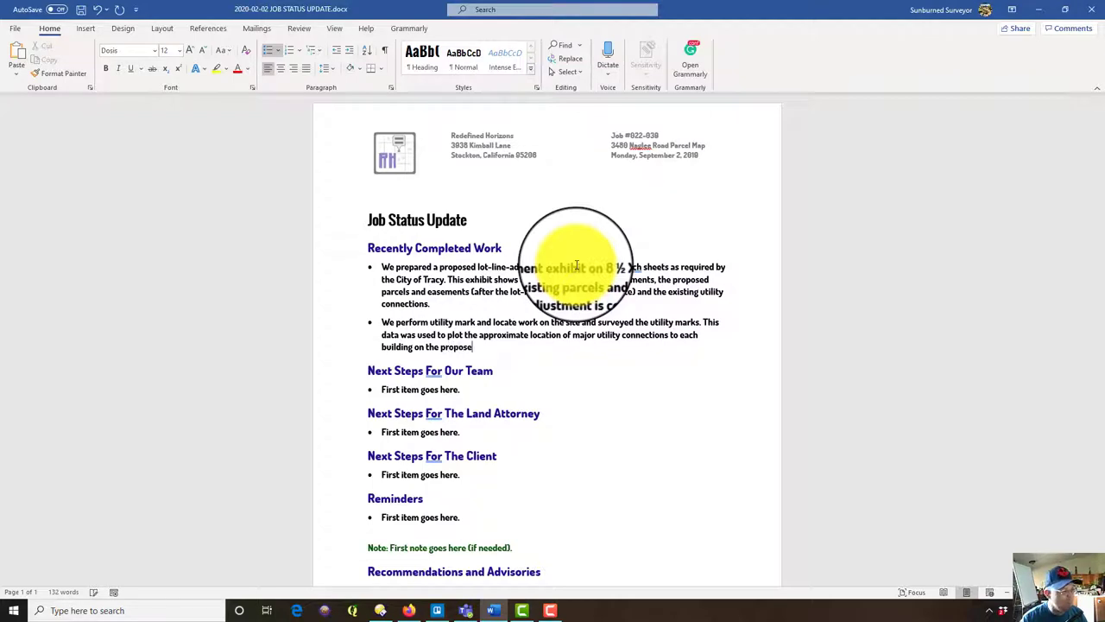
pyautogui.write('d lot line')
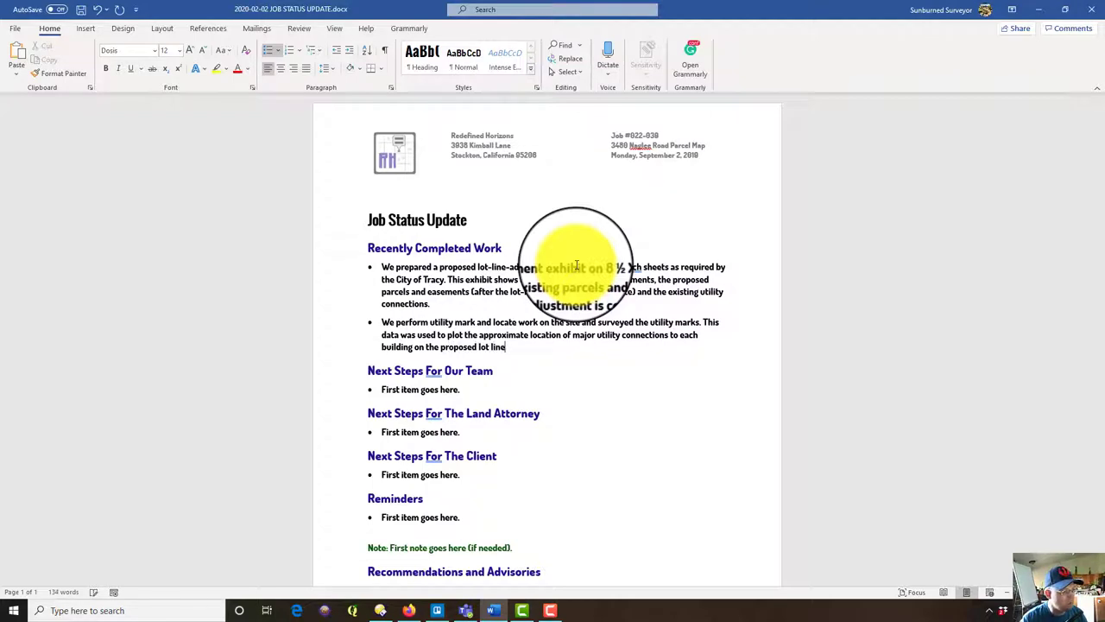
pyautogui.press('BackSpace')
pyautogui.press('BackSpace')
pyautogui.press('BackSpace')
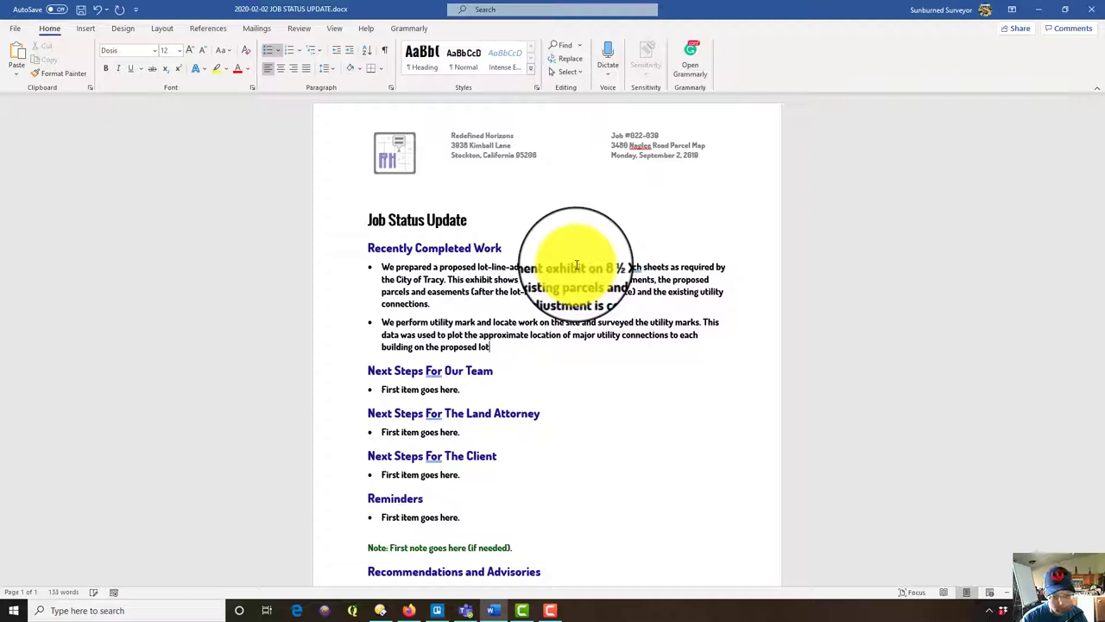
pyautogui.write('-line-adjustment exhibit.')
# Start a bullet on the initial lot-line-adjustment application submittal to the City of Tracy and in-person meeting.
pyautogui.press('Return')
pyautogui.write('We made our initial submiott')
pyautogui.press('BackSpace')
pyautogui.press('BackSpace')
pyautogui.press('BackSpace')
pyautogui.write('ttal of the l')
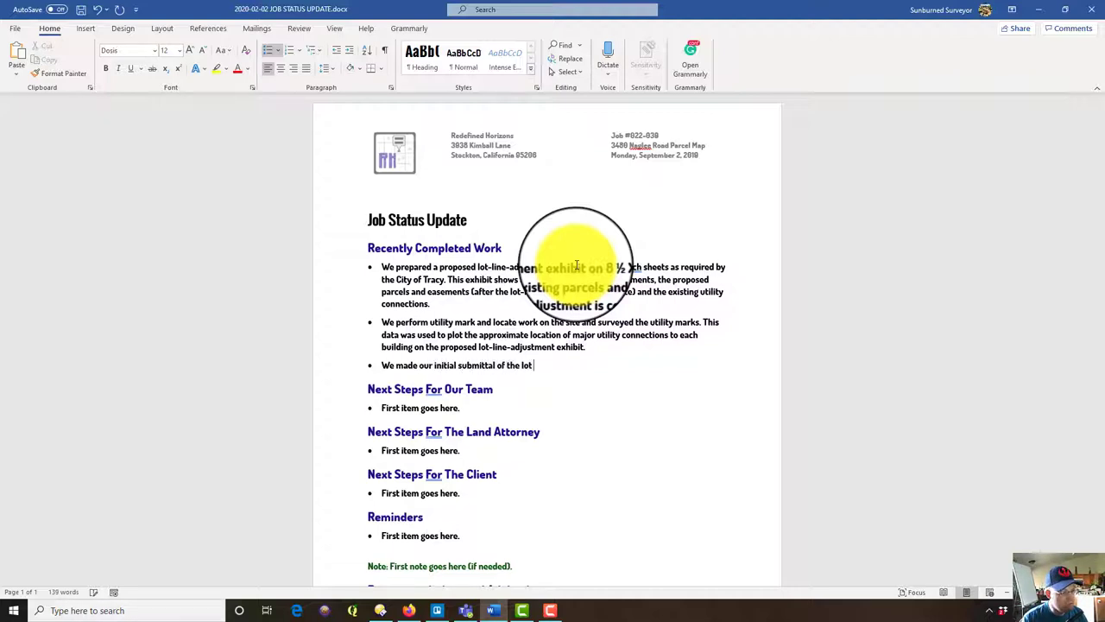
pyautogui.write('ot-line-adju')
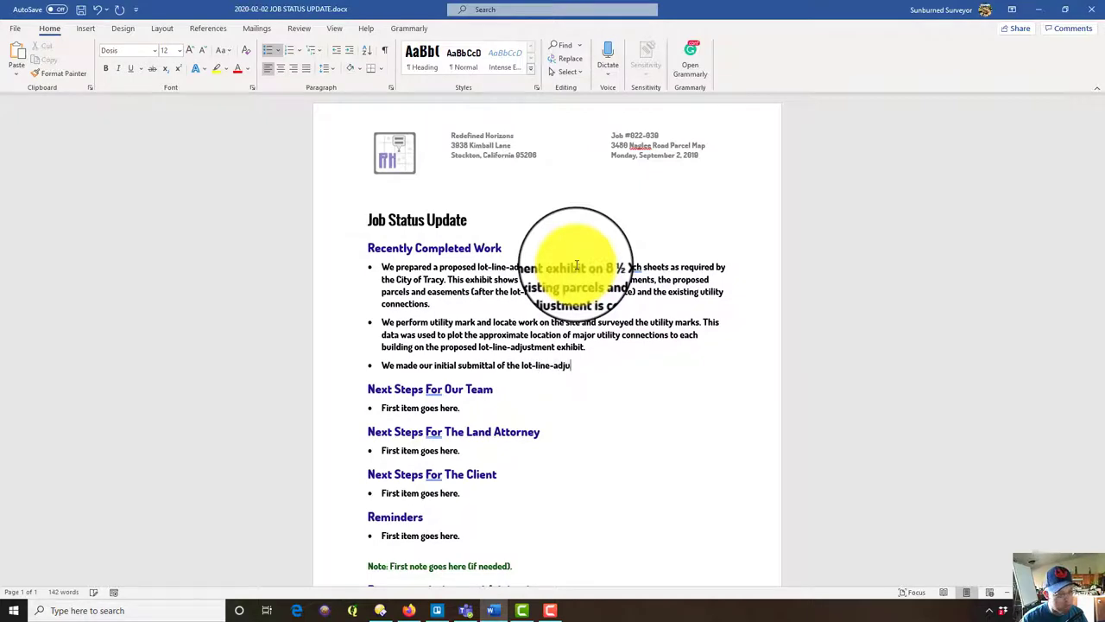
pyautogui.write('stment application to the City of Tracy ')
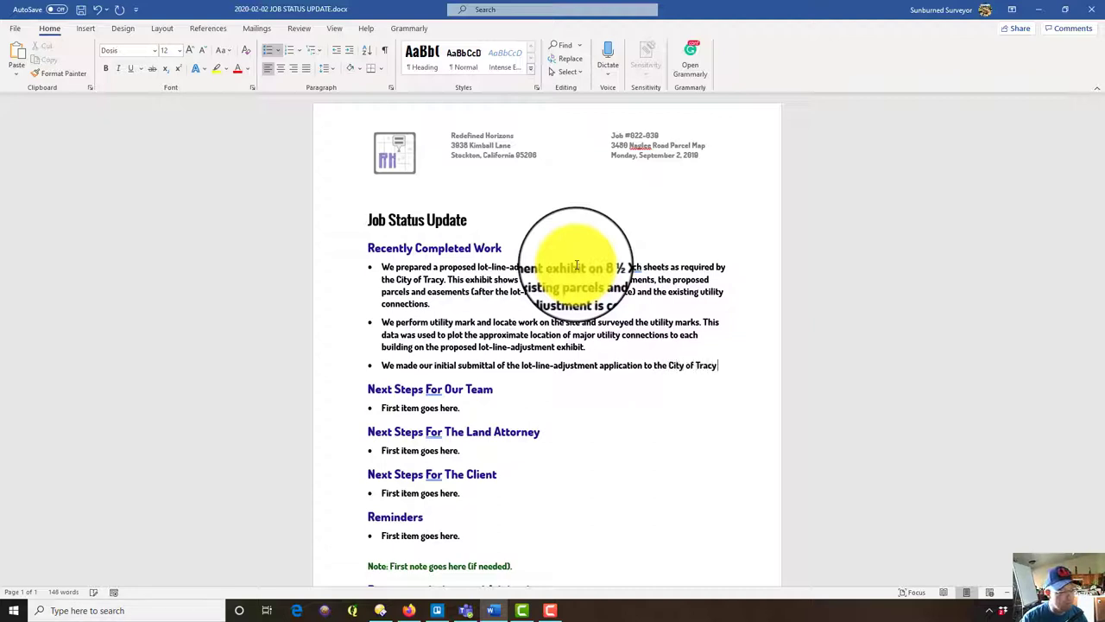
pyautogui.write('and met')
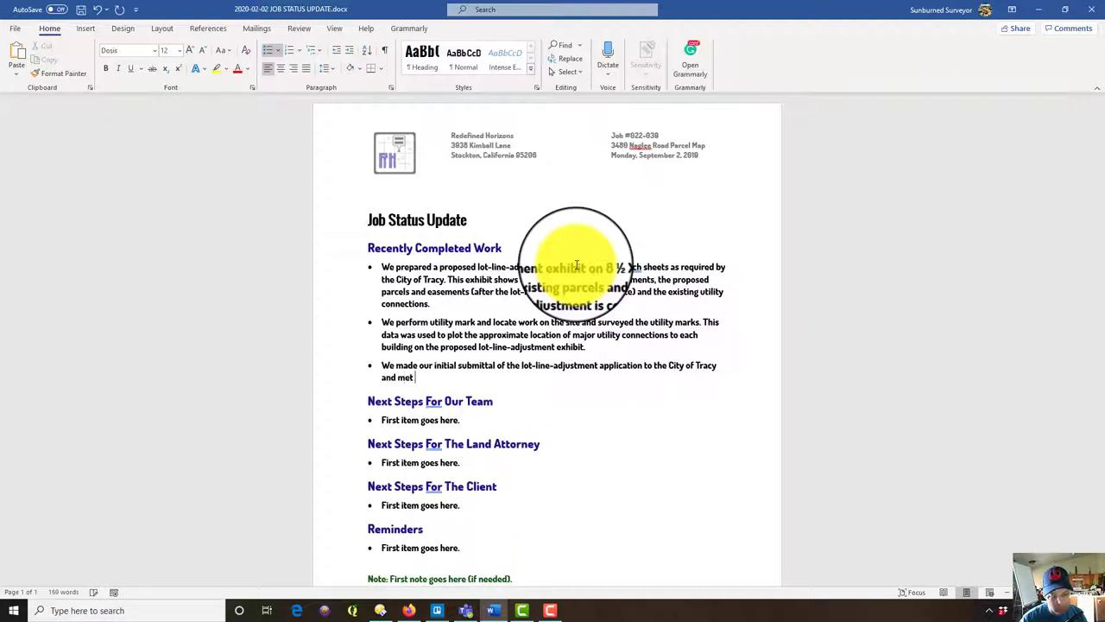
pyautogui.write(' in-person with the ')
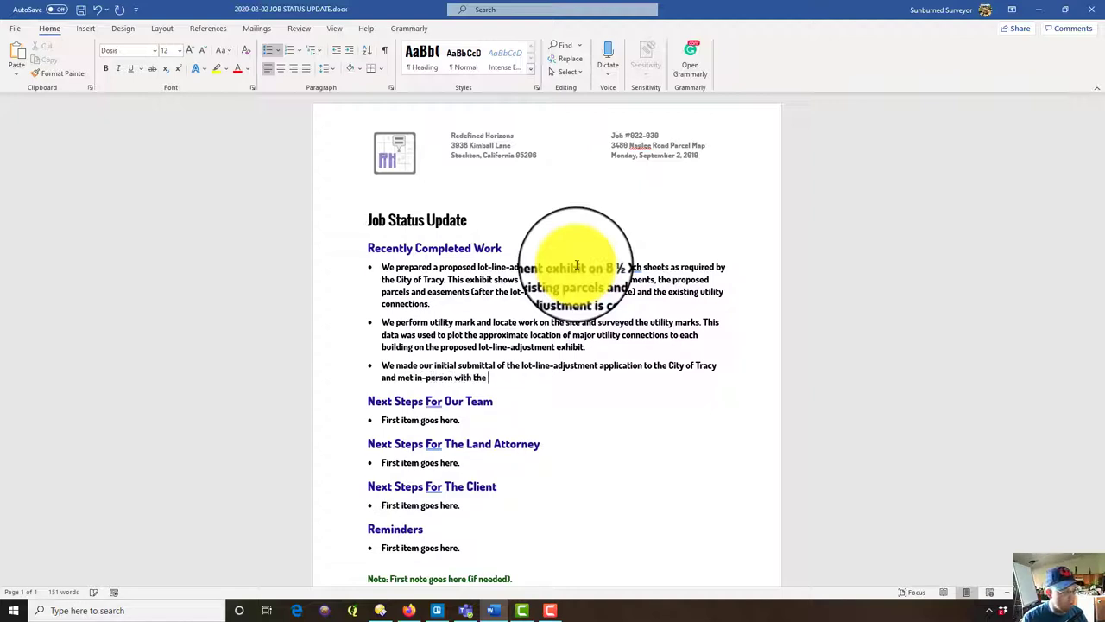
pyautogui.write('land planner ')
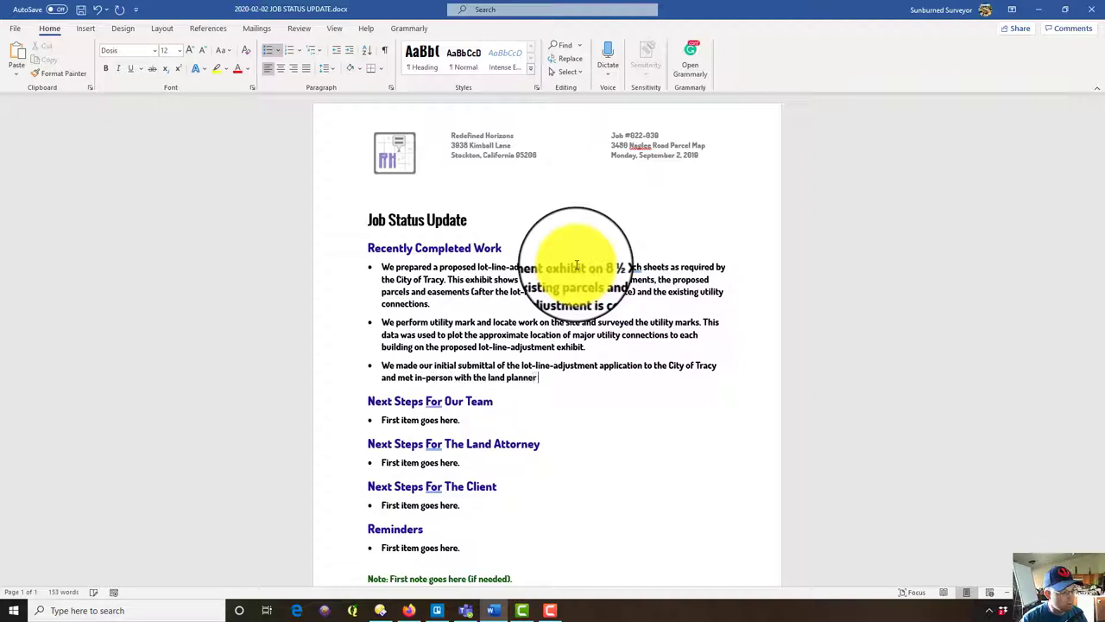
pyautogui.write('to d')
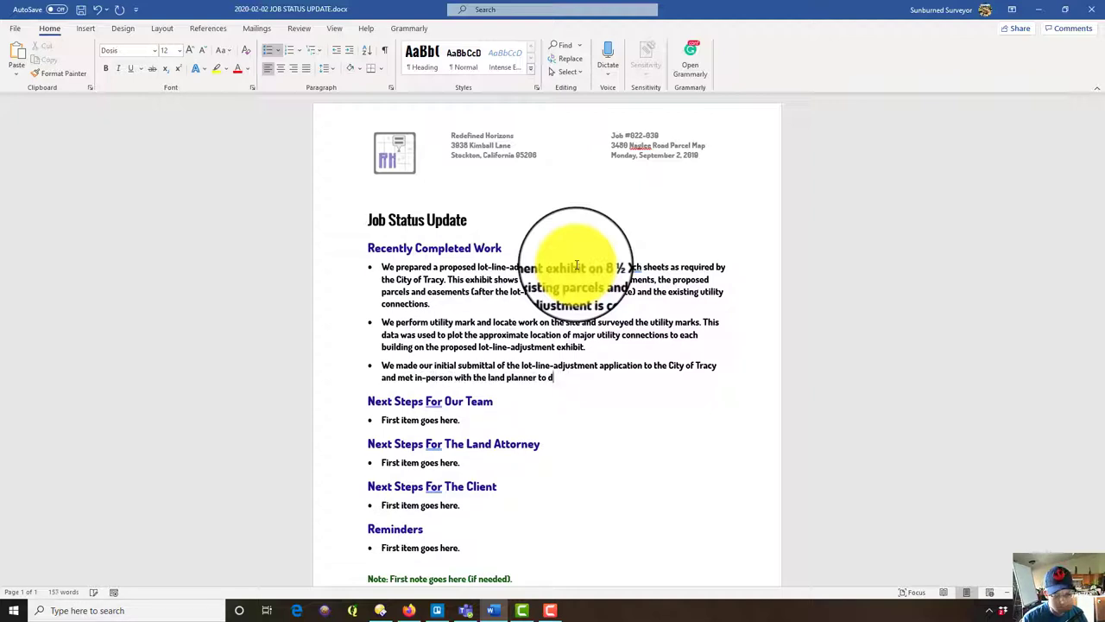
pyautogui.write('u iscuss ')
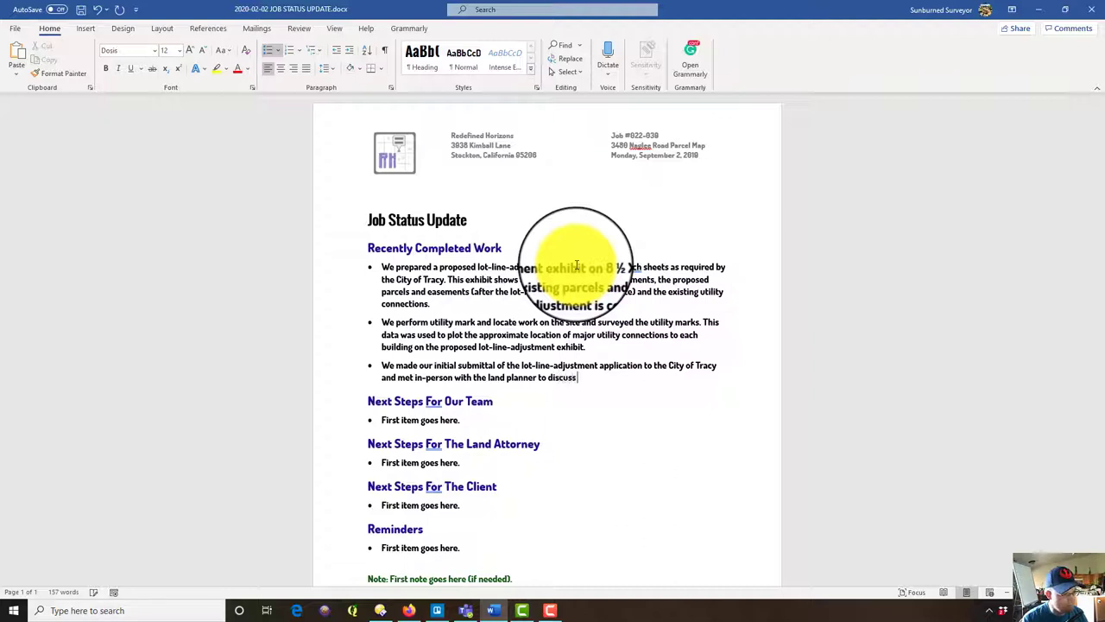
pyautogui.write('initial City comments on our application.')
# Add a bullet saying an LLA application owner authorization letter was prepared after initial city comments.
pyautogui.press('Return')
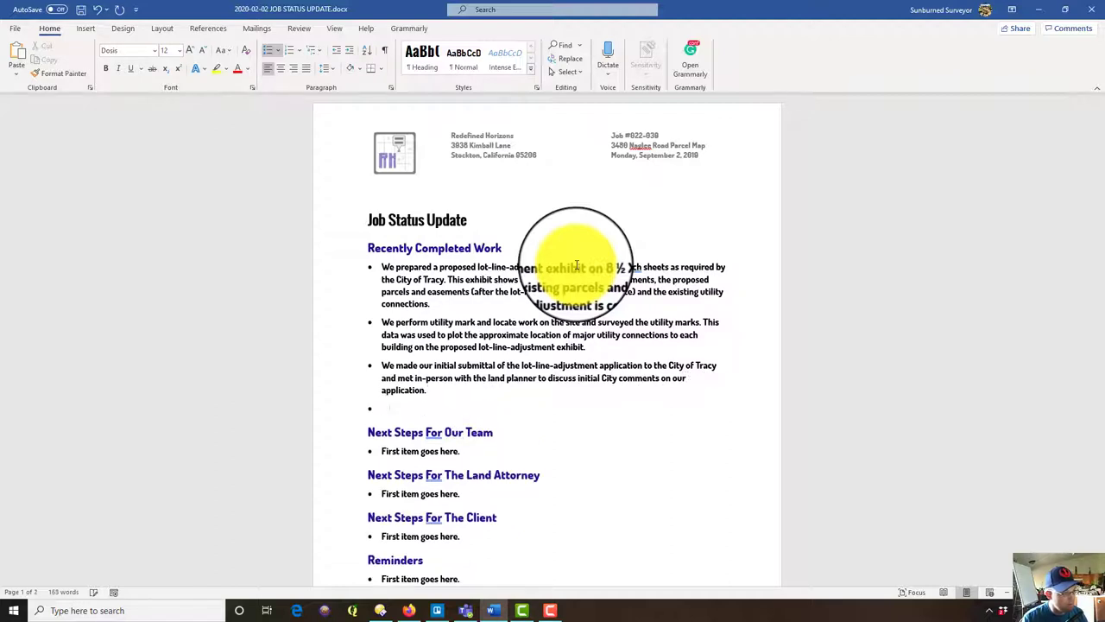
pyautogui.write('In response to initial city comments on ')
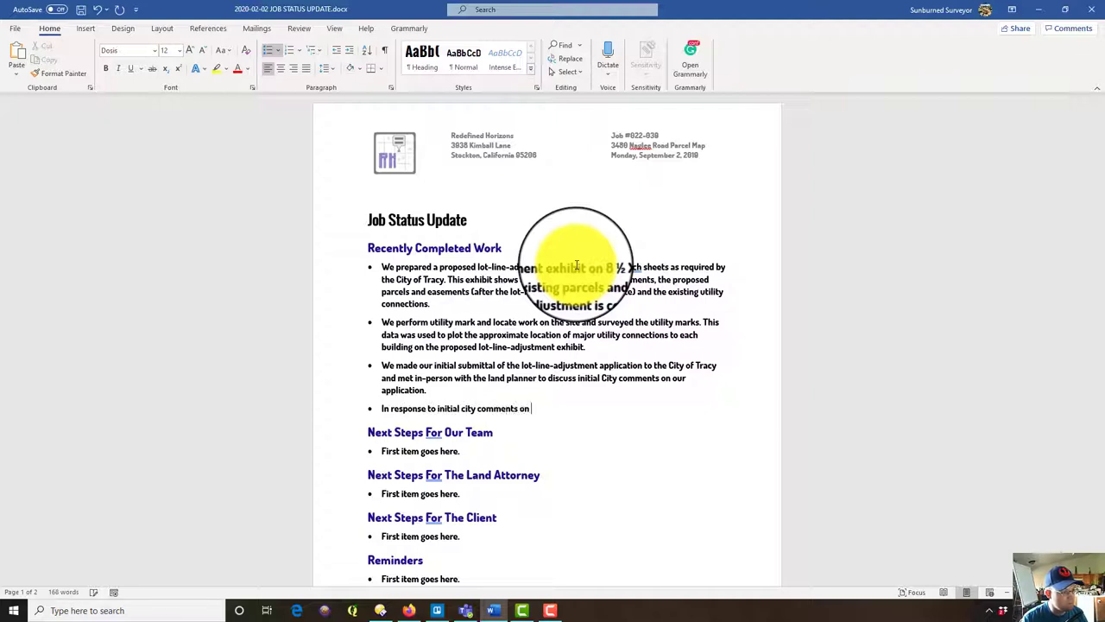
pyautogui.write('cur application we prepared a ')
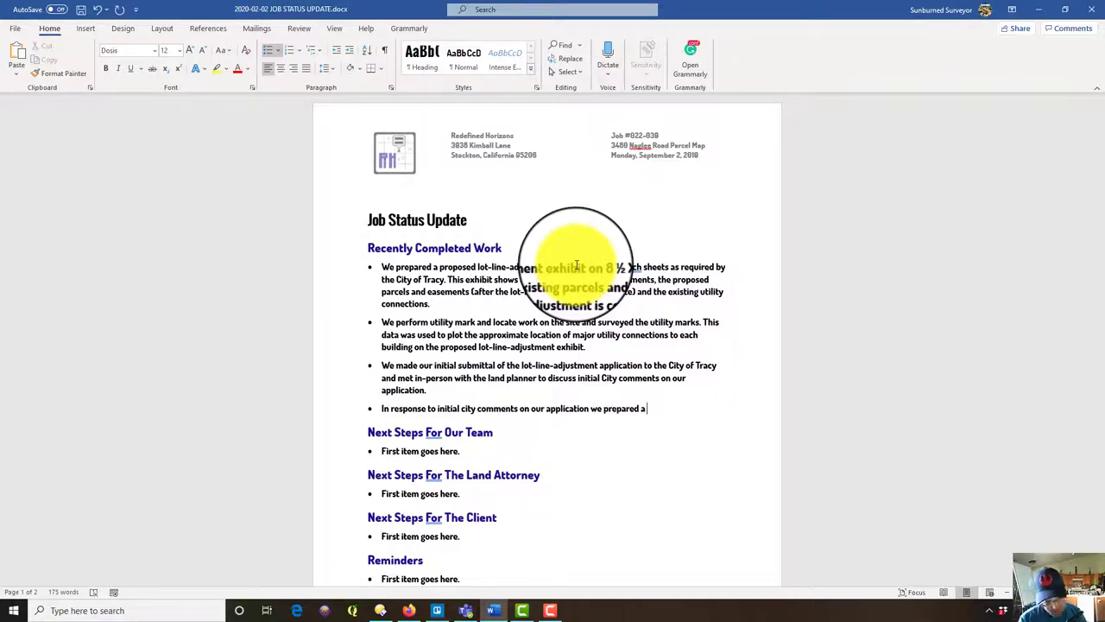
pyautogui.write('LLA owne')
pyautogui.press('BackSpace')
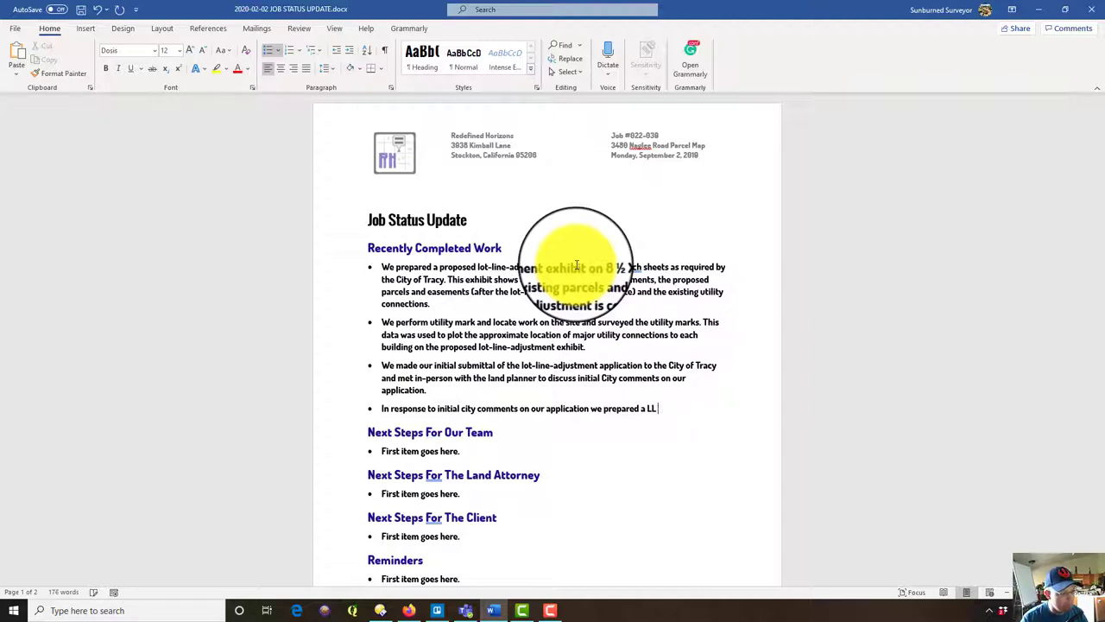
pyautogui.press('BackSpace')
pyautogui.write('LA application owner authoriza')
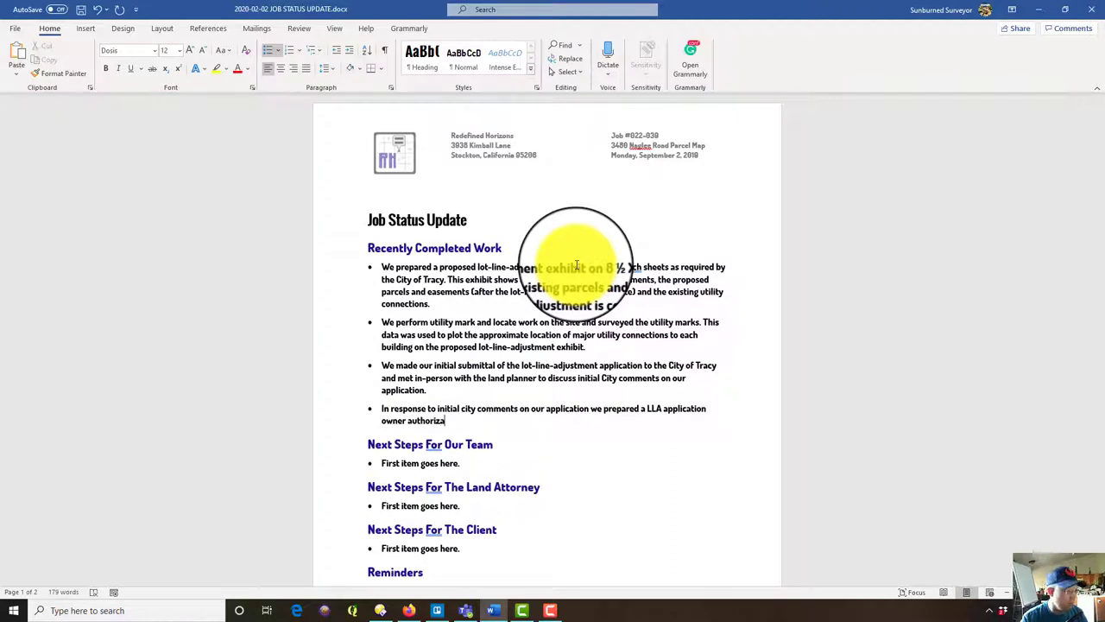
pyautogui.write('tion letter.')
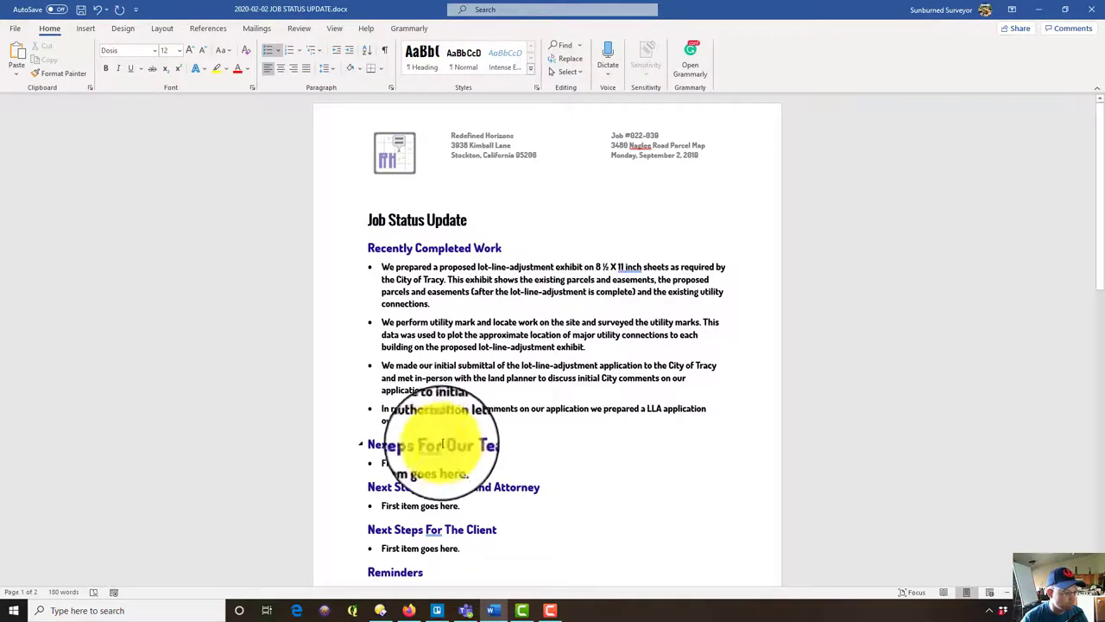
pyautogui.scroll(-1, 503, 461)
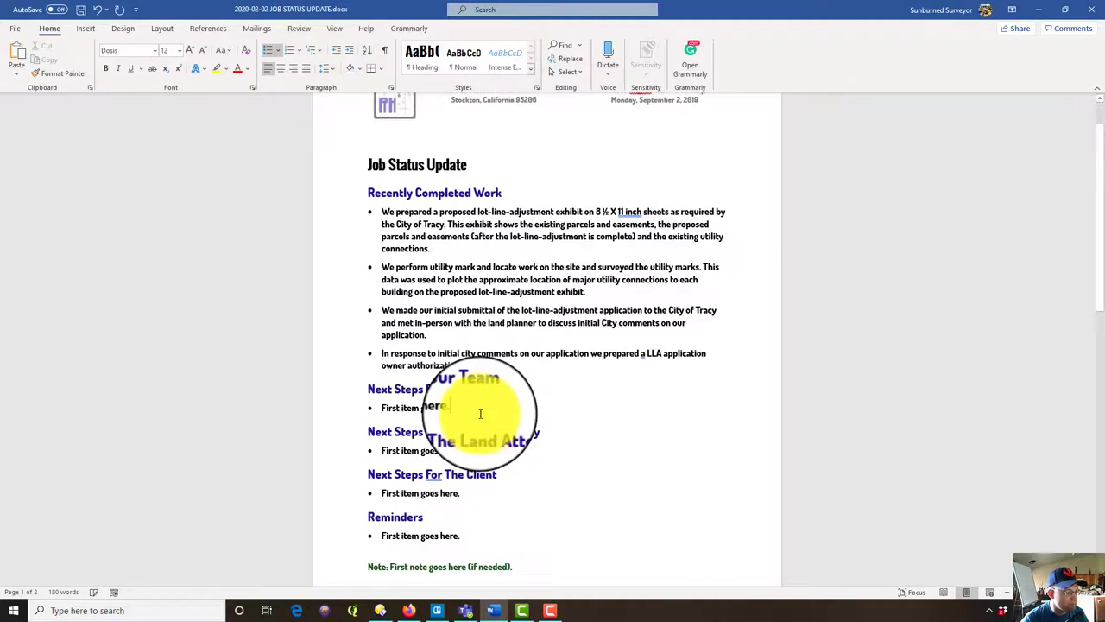
pyautogui.tripleClick(401, 409)
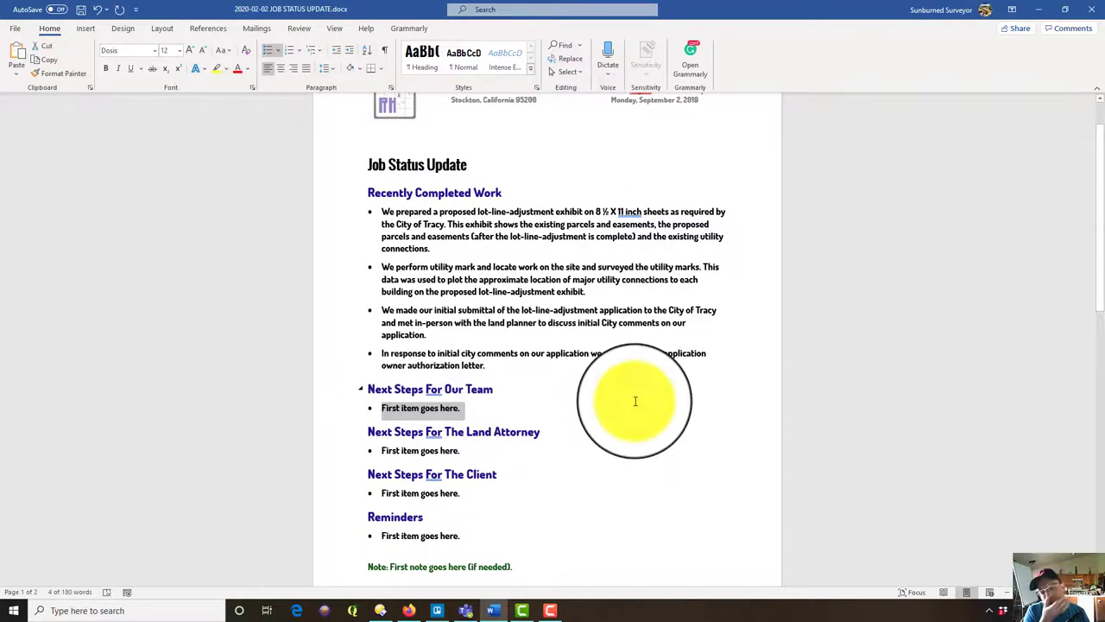
# Note the Old Republic Title Company report request and delivery of letter, report and fee check.
pyautogui.click(510, 364)
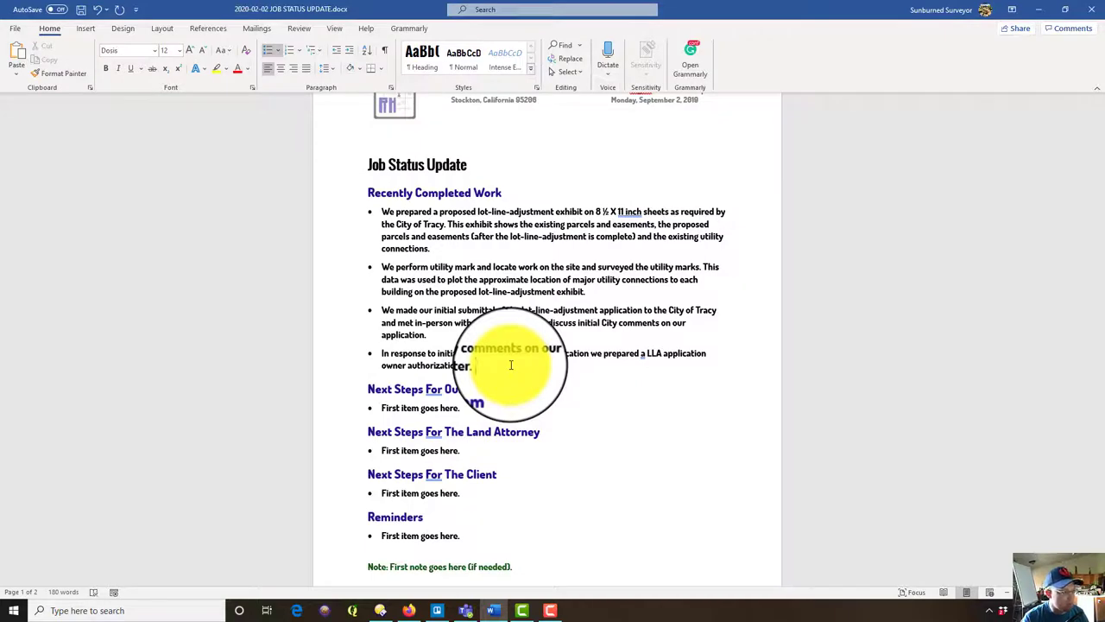
pyautogui.write('We also request')
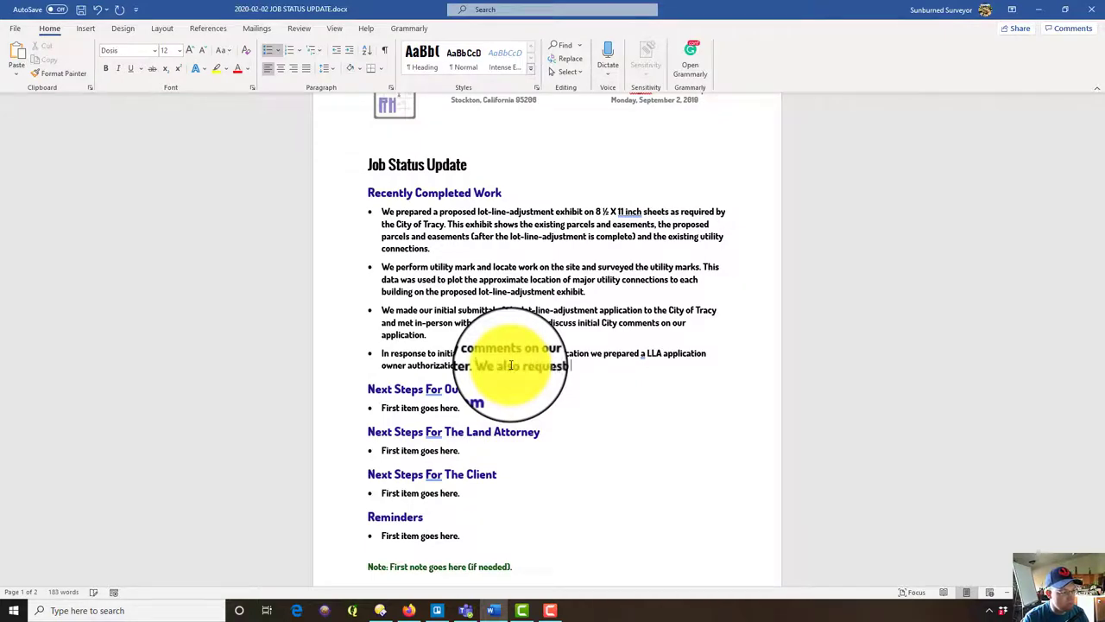
pyautogui.write(' updated land titl')
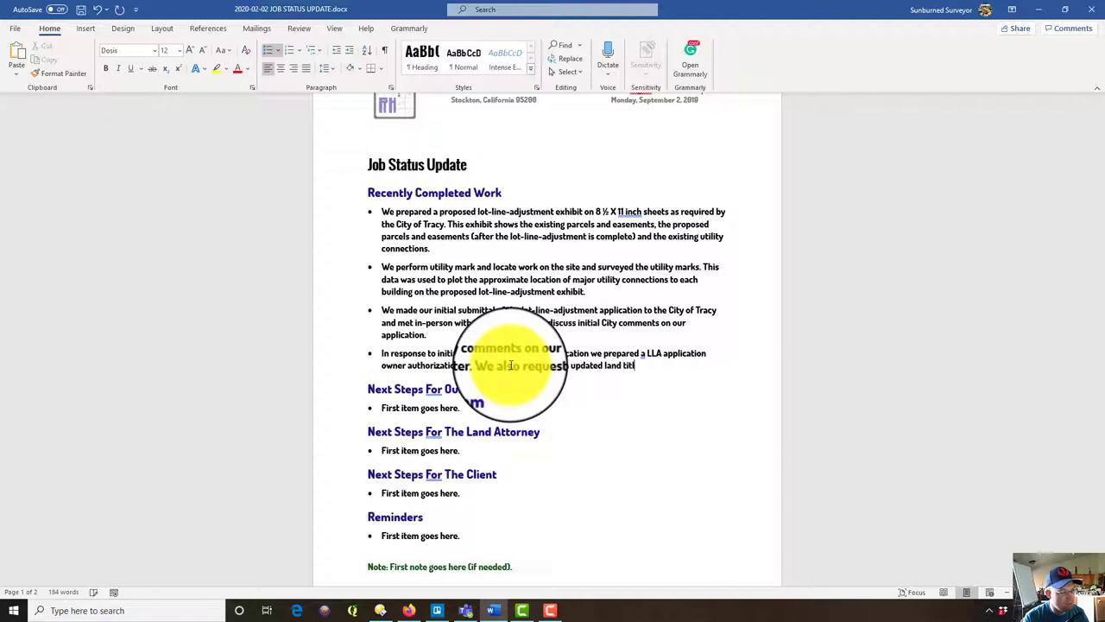
pyautogui.write('e report from ')
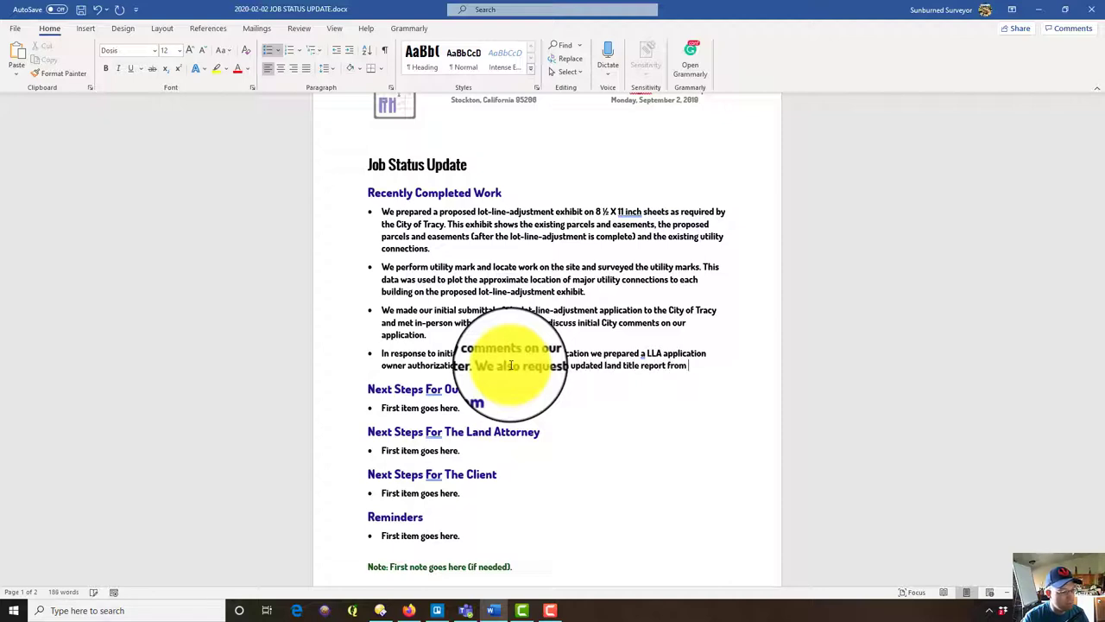
pyautogui.write('Old Rep')
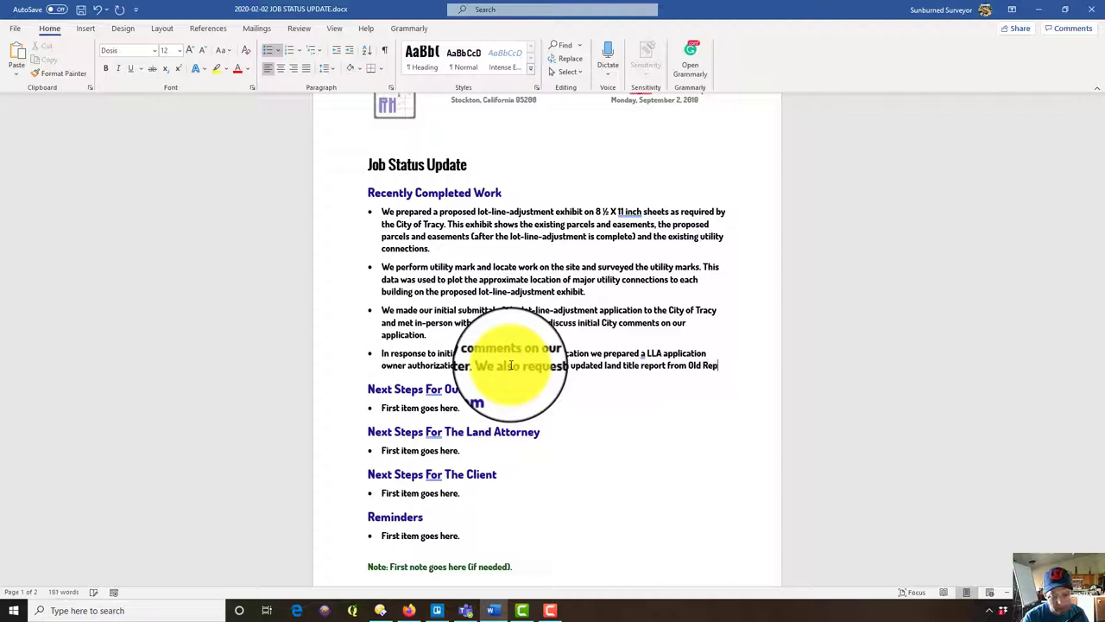
pyautogui.write('ublic Title Com')
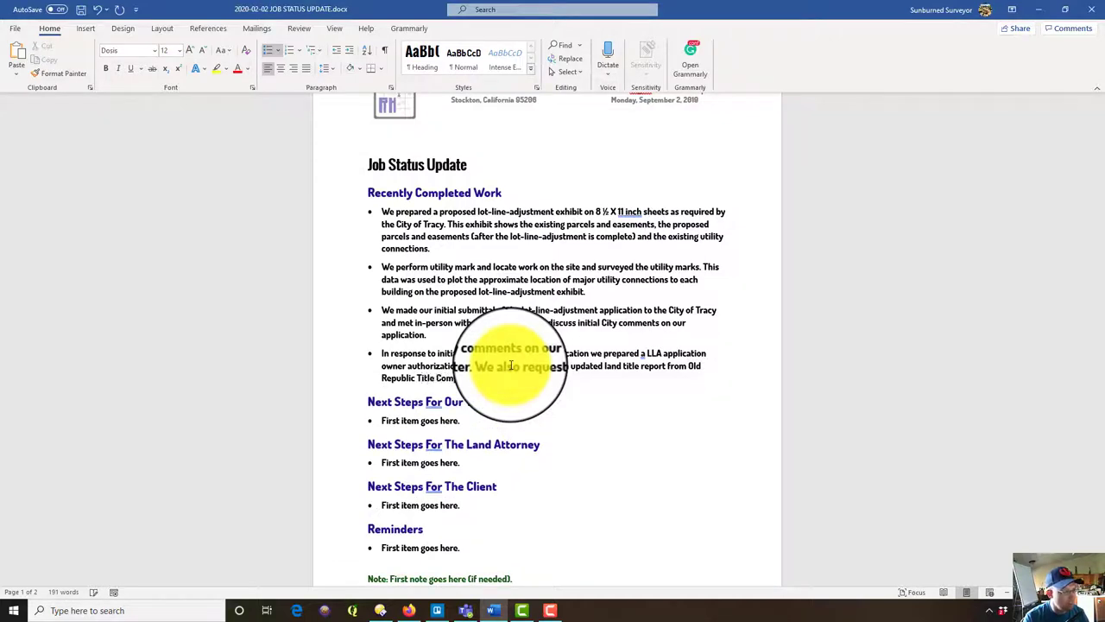
pyautogui.write('The')
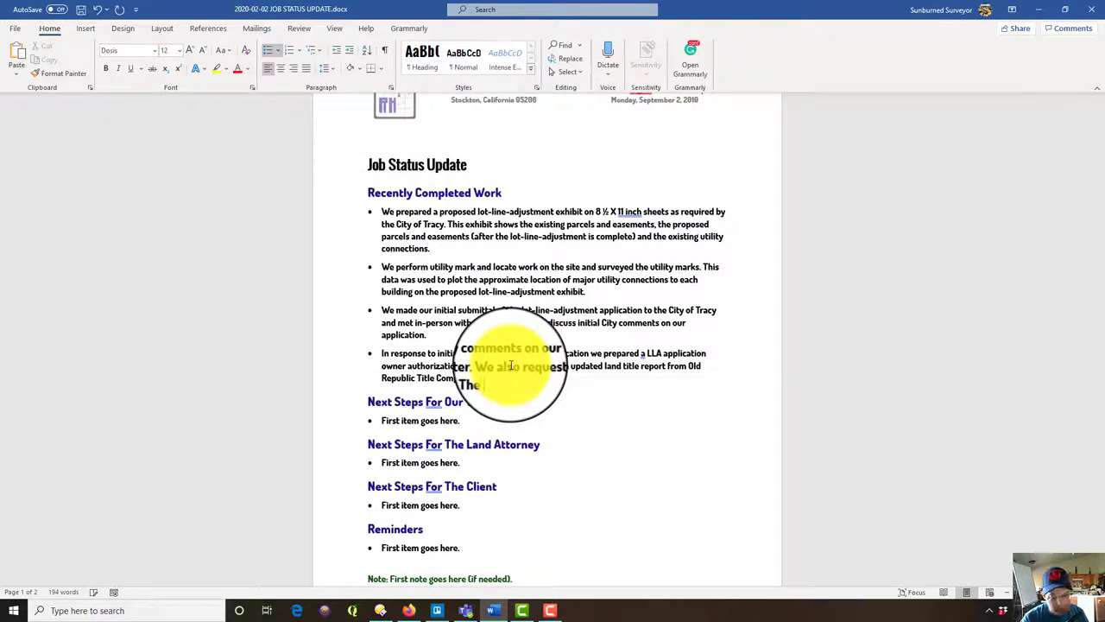
pyautogui.write(' authorized')
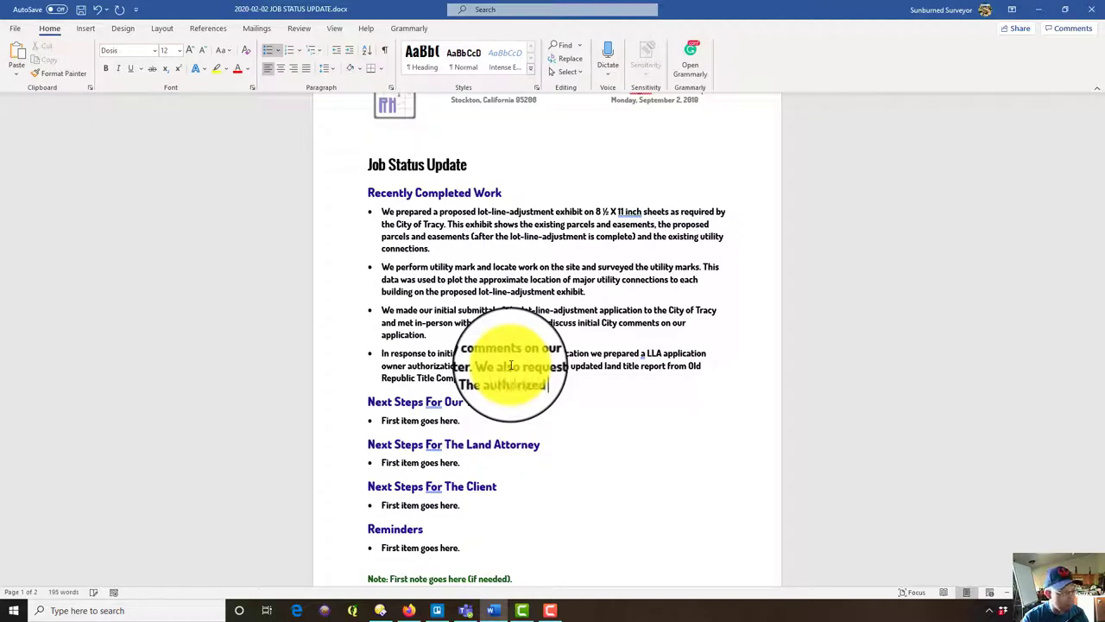
pyautogui.press('BackSpace')
pyautogui.press('BackSpace')
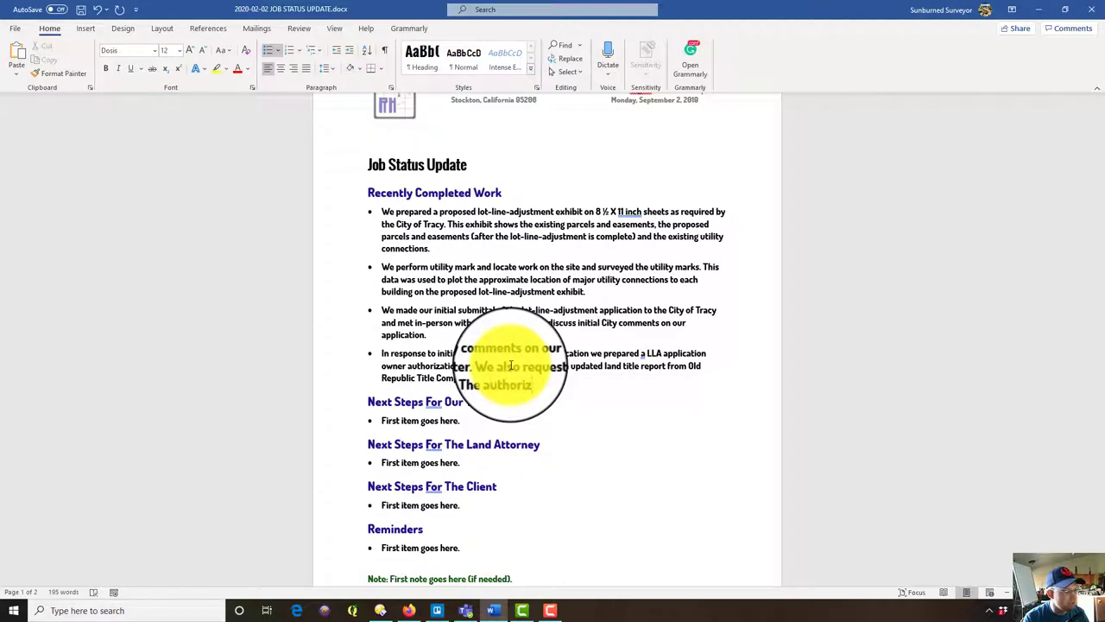
pyautogui.write('tion le')
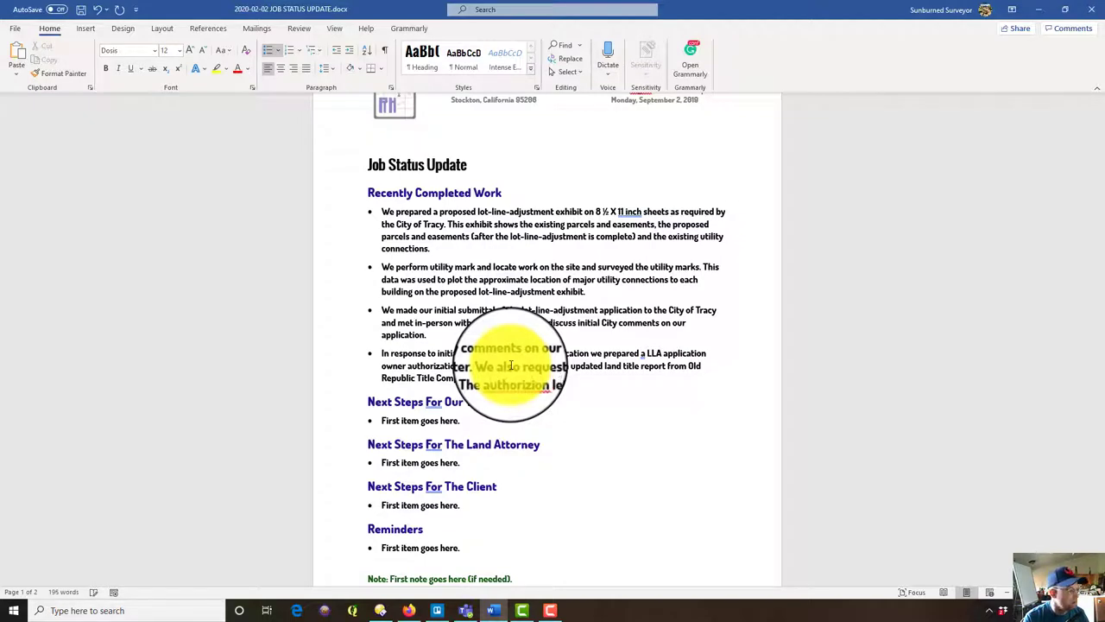
pyautogui.press('BackSpace')
pyautogui.press('BackSpace')
pyautogui.press('BackSpace')
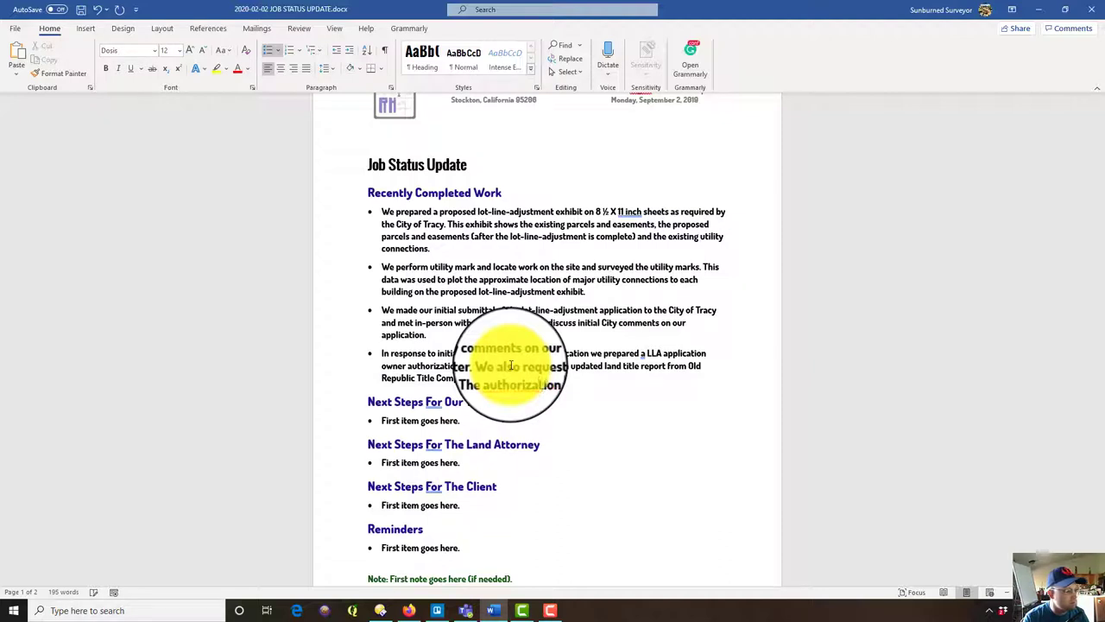
pyautogui.write('and upd')
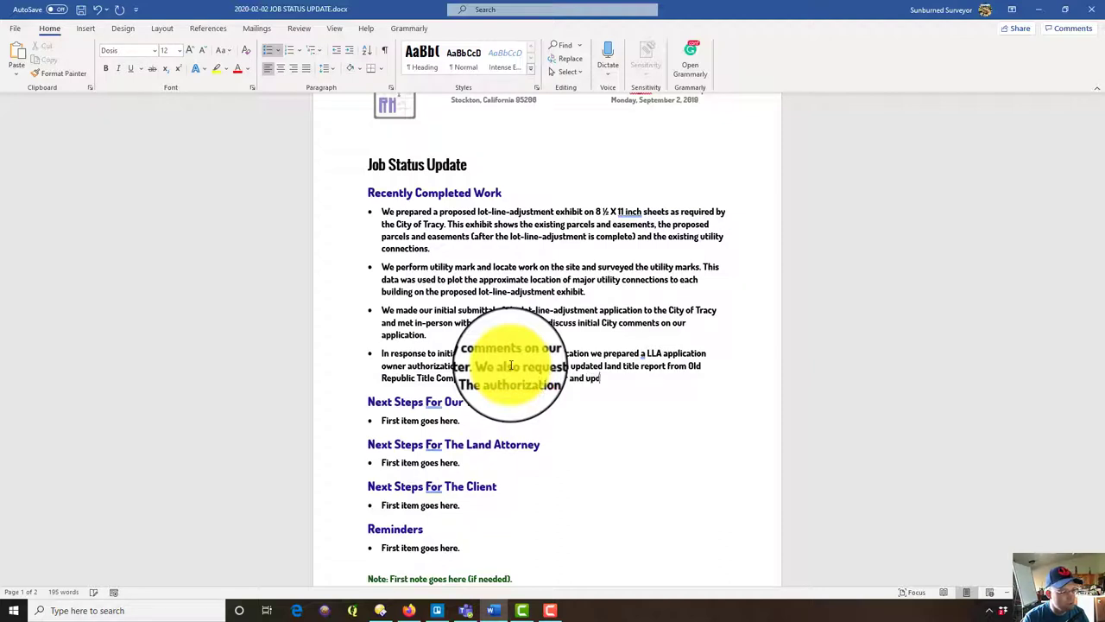
pyautogui.write('ated land title rep')
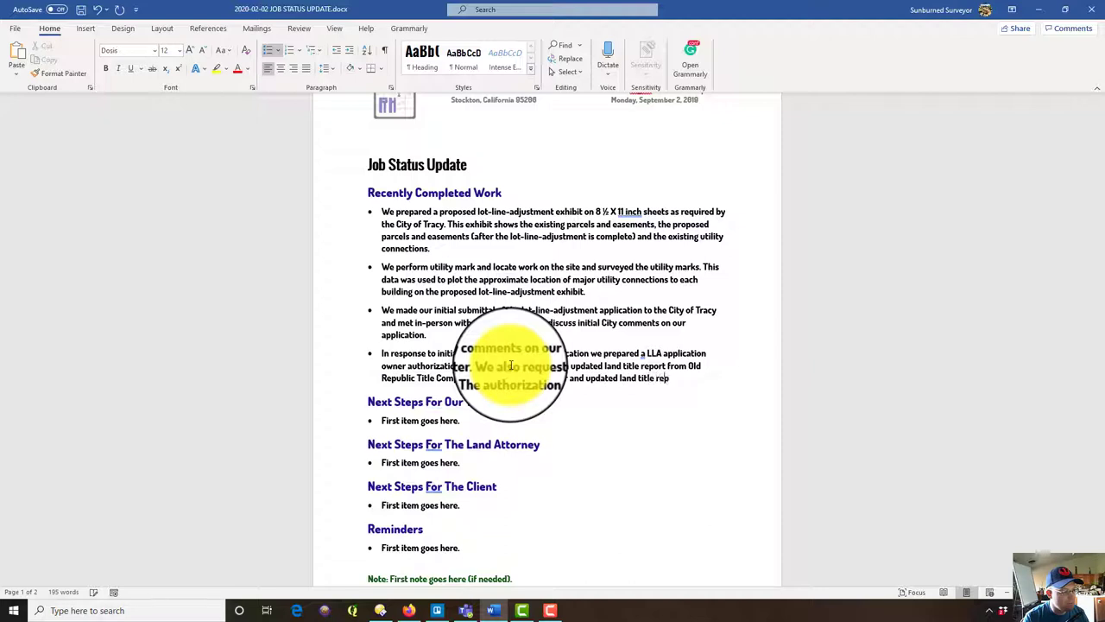
pyautogui.write('ort and a check ')
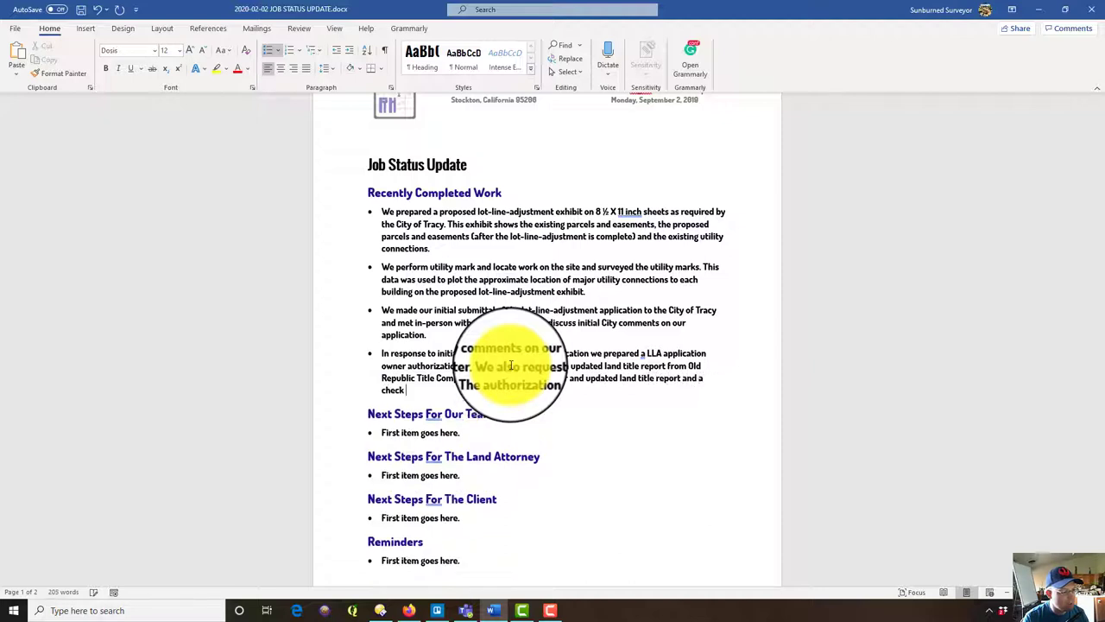
pyautogui.write('for the environmental review fee w')
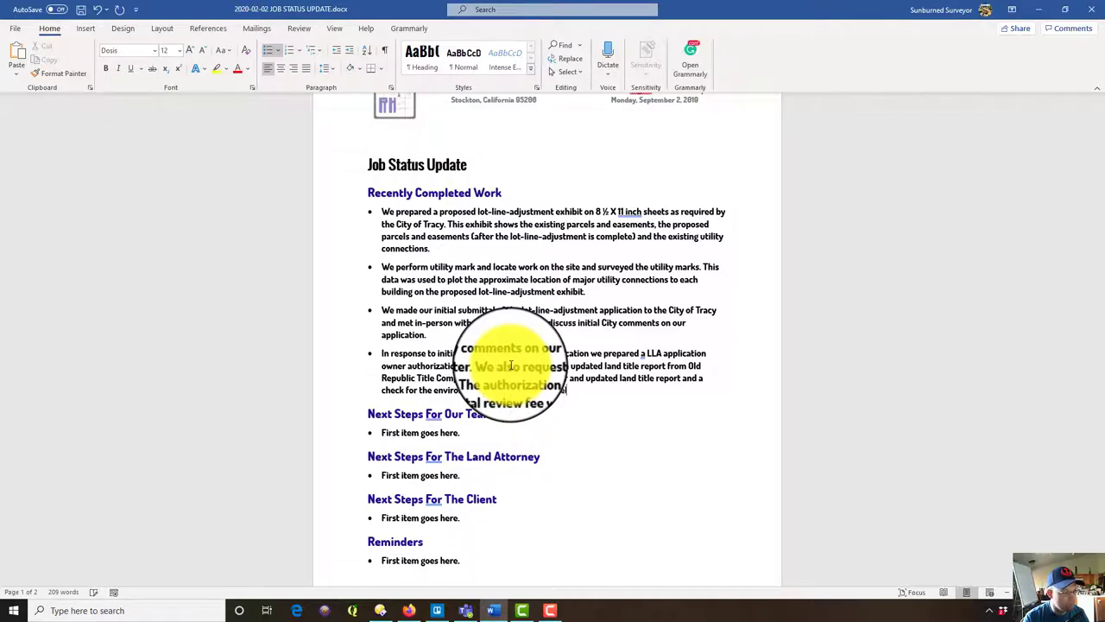
pyautogui.write('as delivered to the Ci')
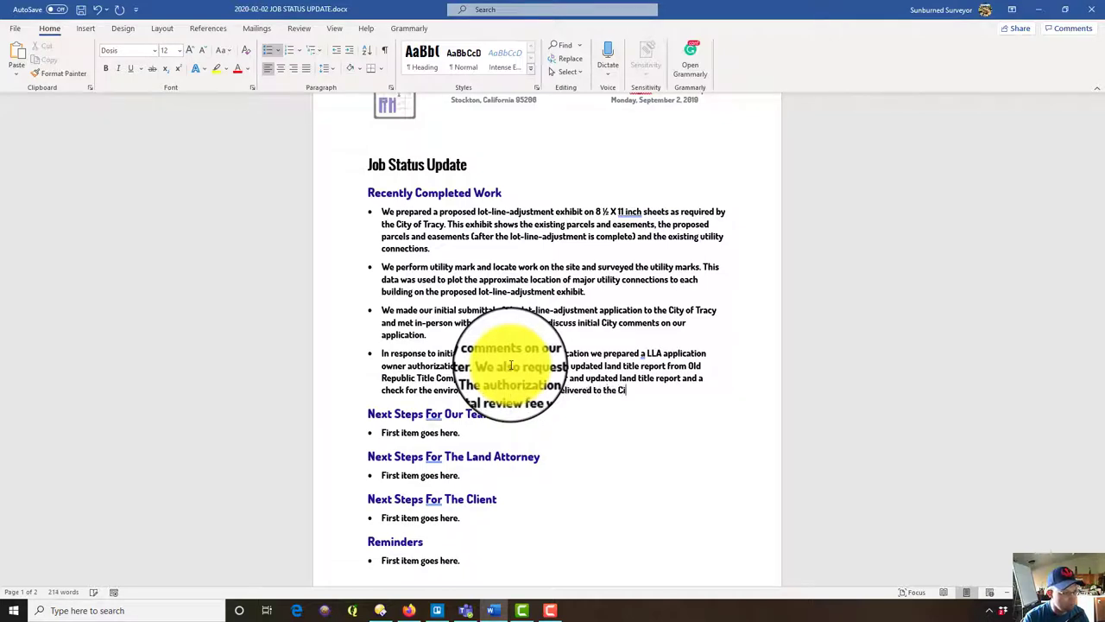
pyautogui.write('tyof T')
pyautogui.write('f Tracy')
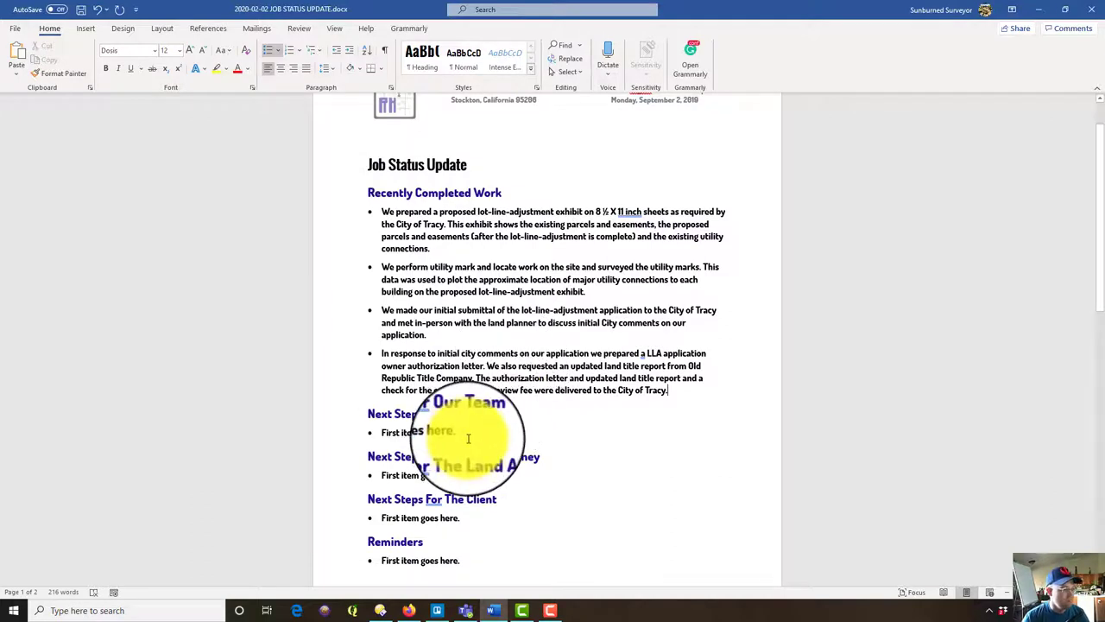
# Replace the team placeholder with bullets on reviewing City comments and preparing easement description packages.
pyautogui.click(393, 434)
pyautogui.click(394, 433)
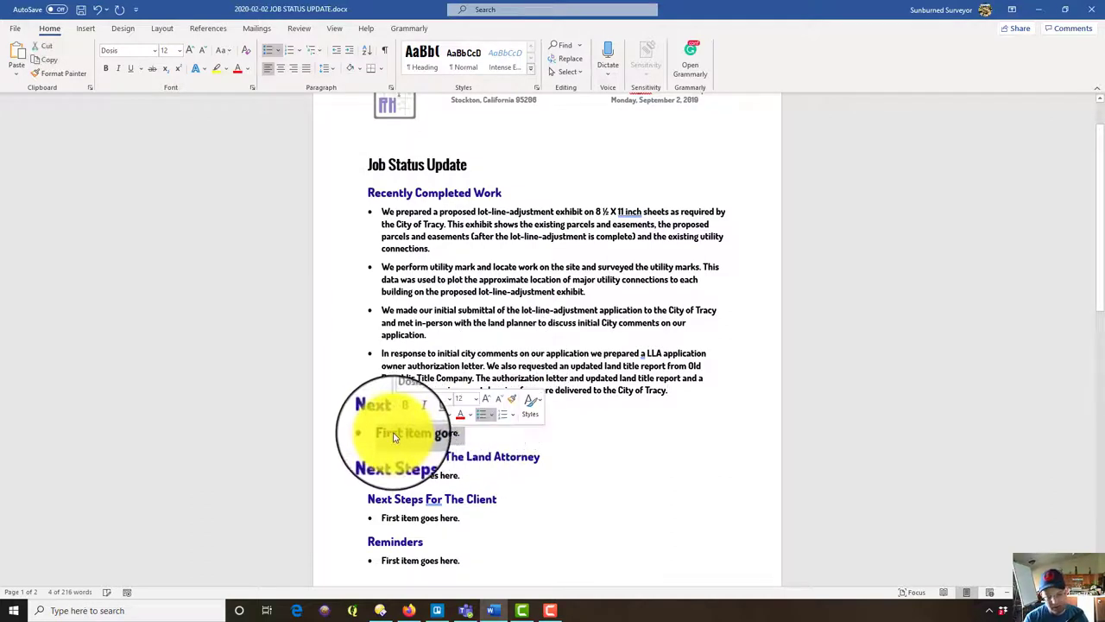
pyautogui.write('Review')
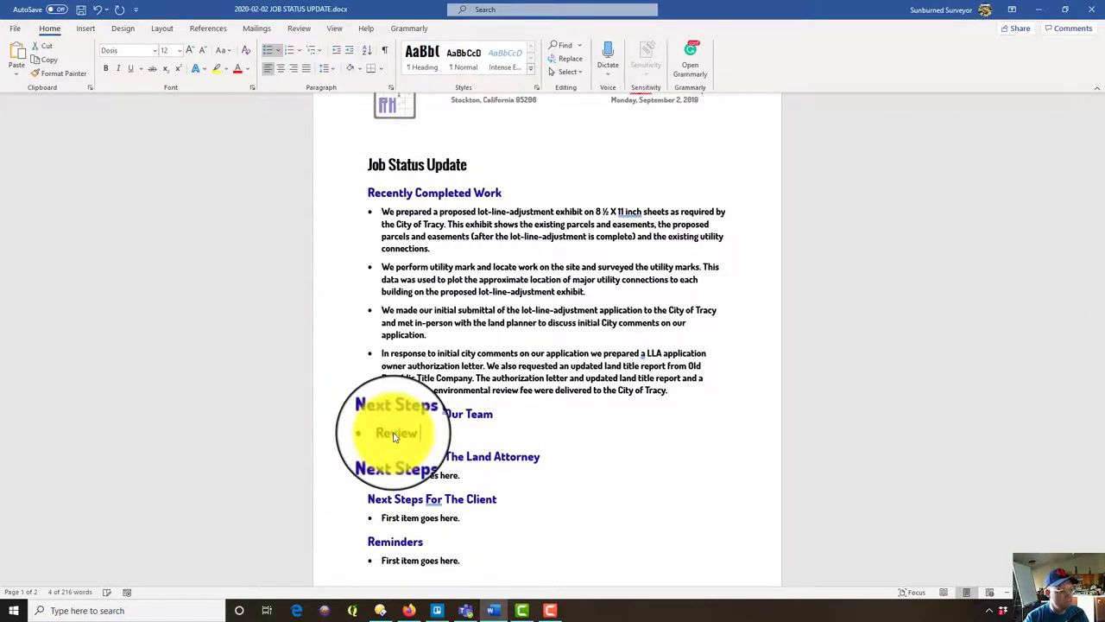
pyautogui.write(' the n')
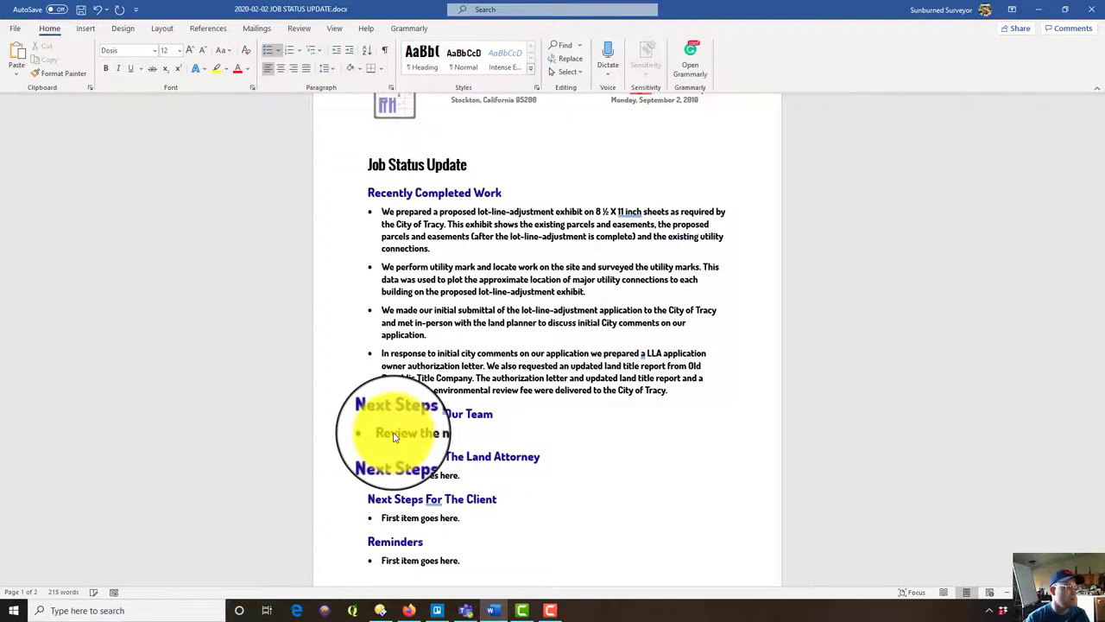
pyautogui.write('et of City comment')
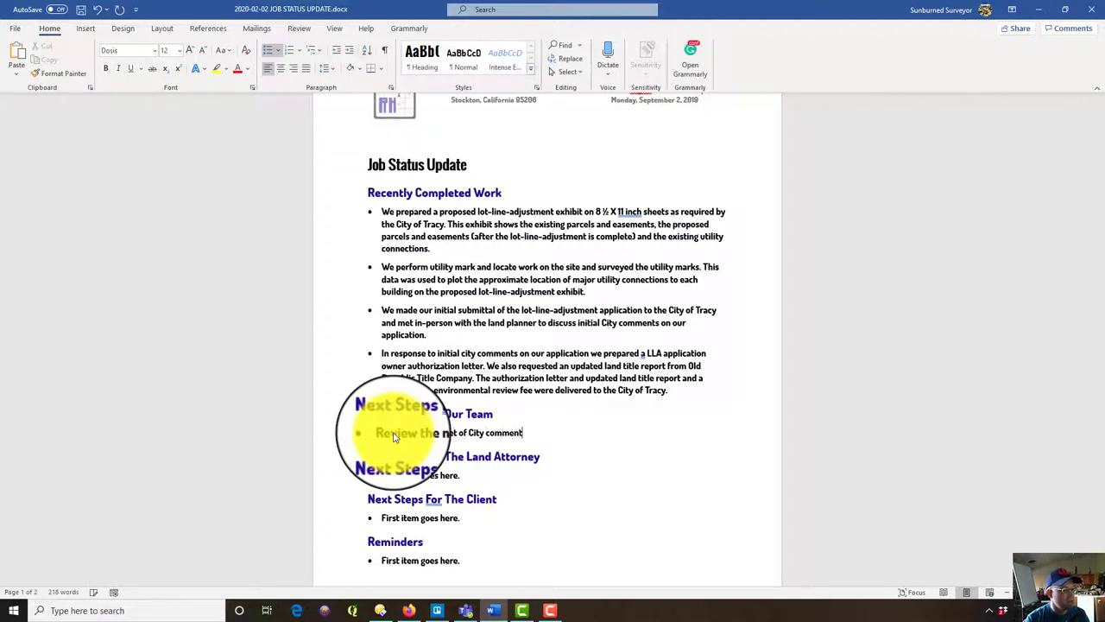
pyautogui.write('s on the lot')
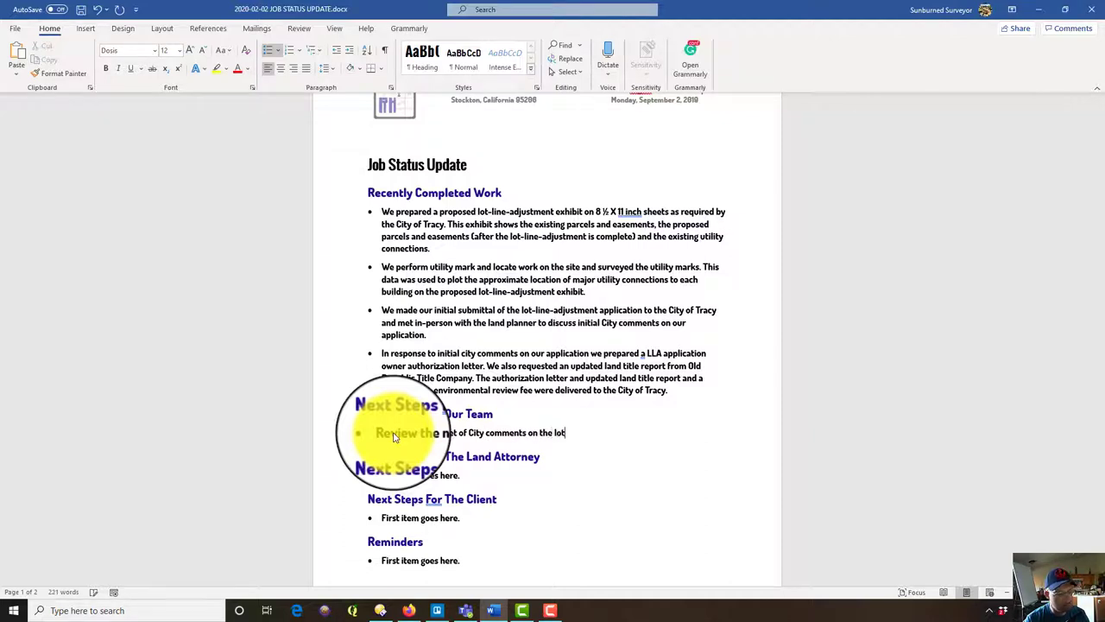
pyautogui.write('-line-adjustment application.')
pyautogui.press('Return')
pyautogui.write('Prepare eas')
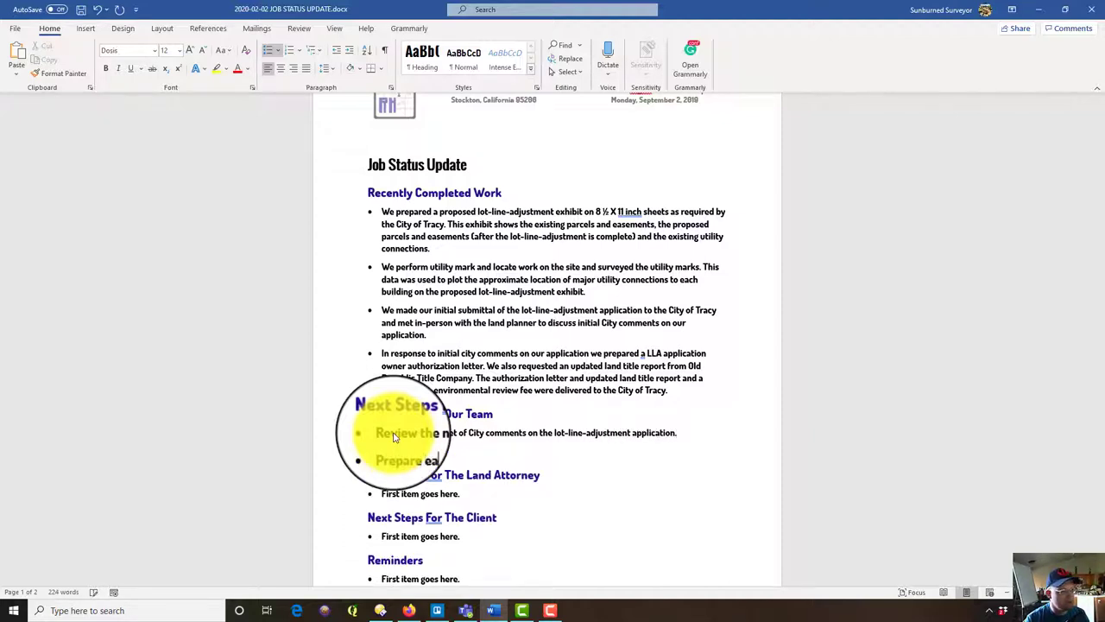
pyautogui.press('BackSpace')
pyautogui.press('BackSpace')
pyautogui.press('BackSpace')
pyautogui.write('pr')
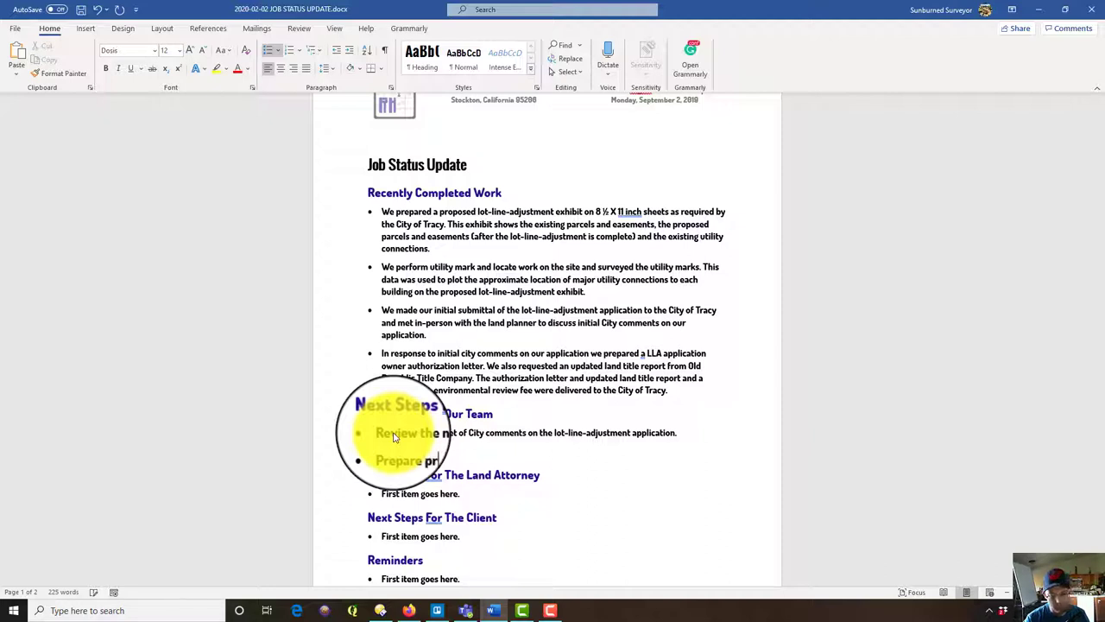
pyautogui.write('oposed easement l')
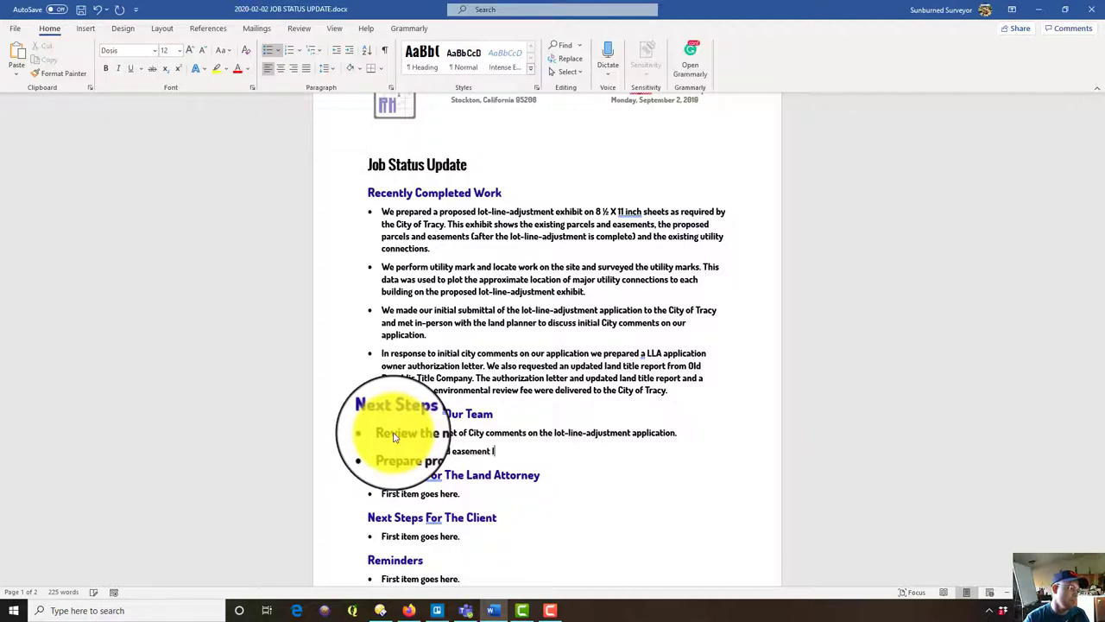
pyautogui.write('and description pac')
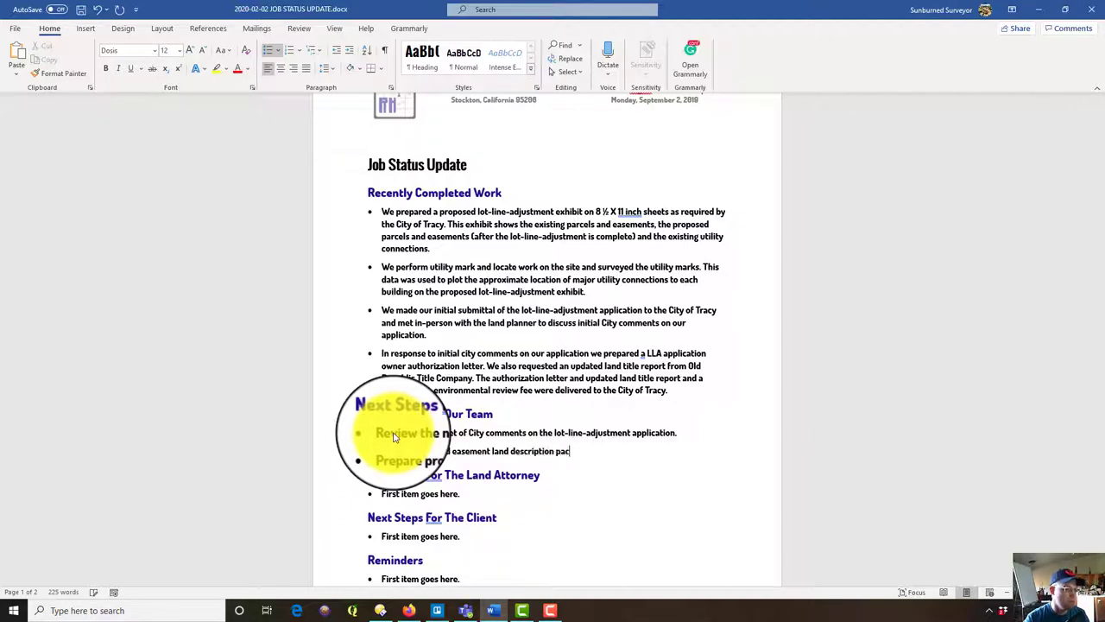
pyautogui.write('kages for eas')
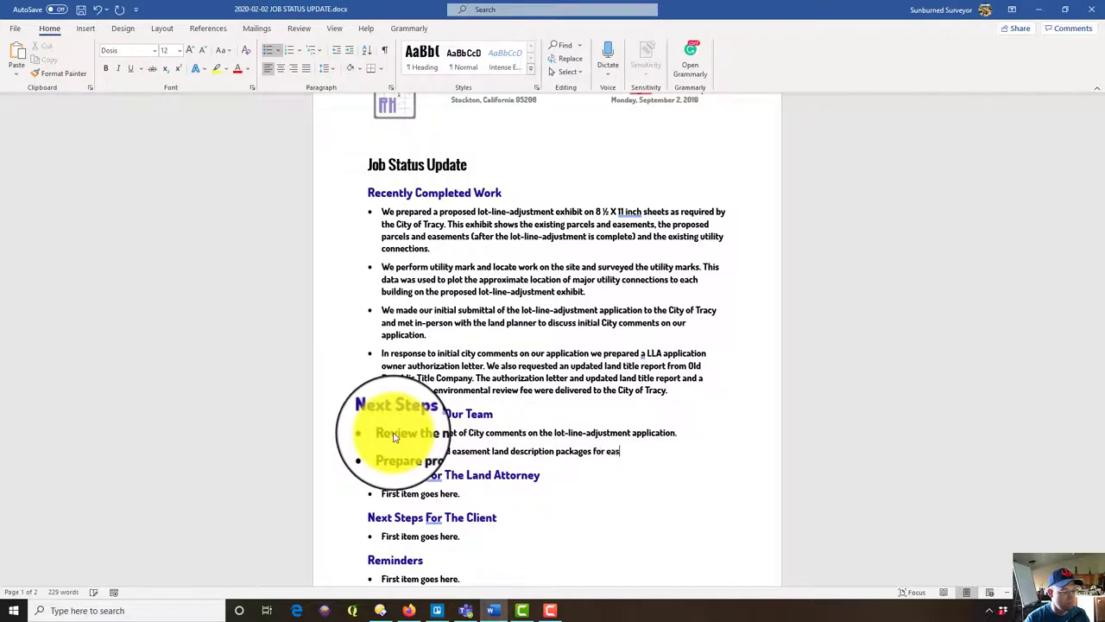
pyautogui.write('ements required by the City of Tracy')
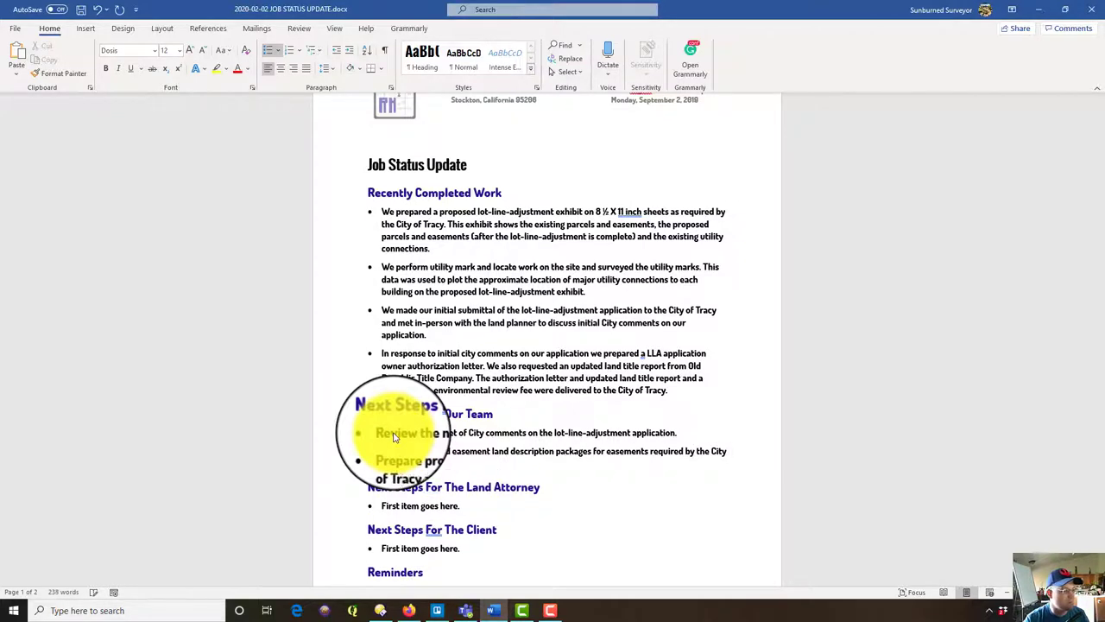
pyautogui.write(' of the line')
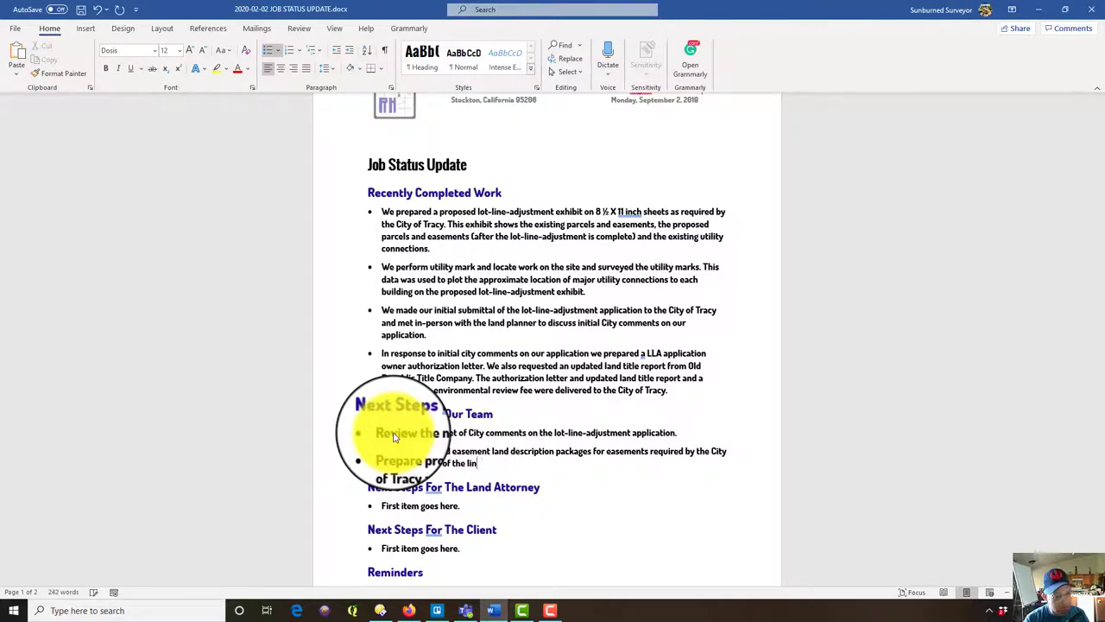
pyautogui.press('BackSpace')
pyautogui.press('BackSpace')
pyautogui.write('ot-line-adjustmn')
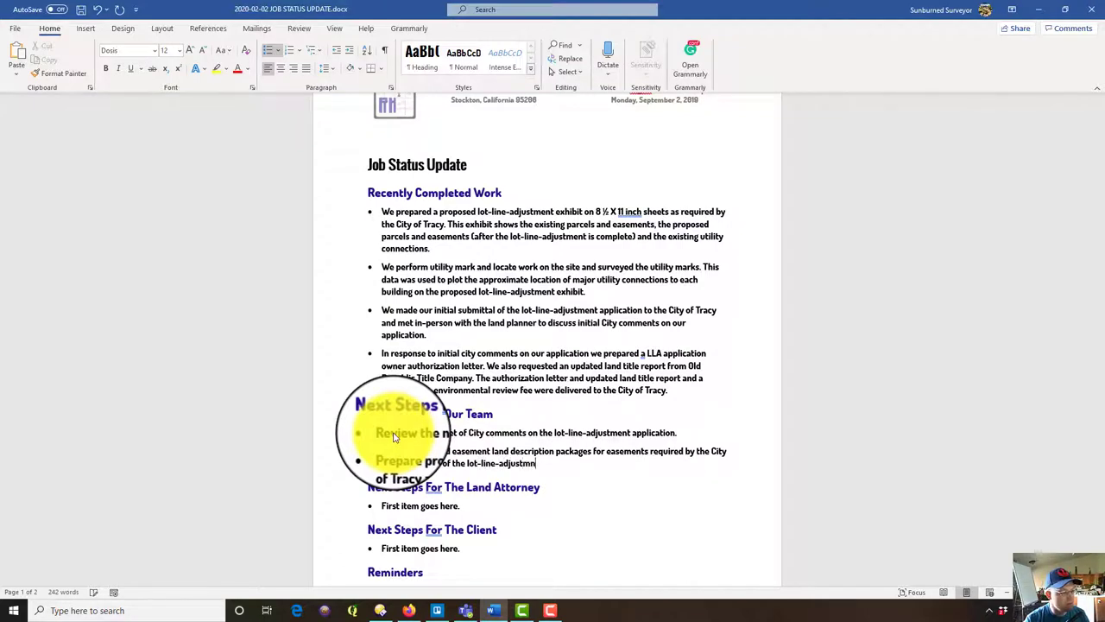
pyautogui.press('BackSpace')
pyautogui.write('ent.')
# Add a third team bullet on reviewing conditions-of-approval with the land attorney.
pyautogui.press('Return')
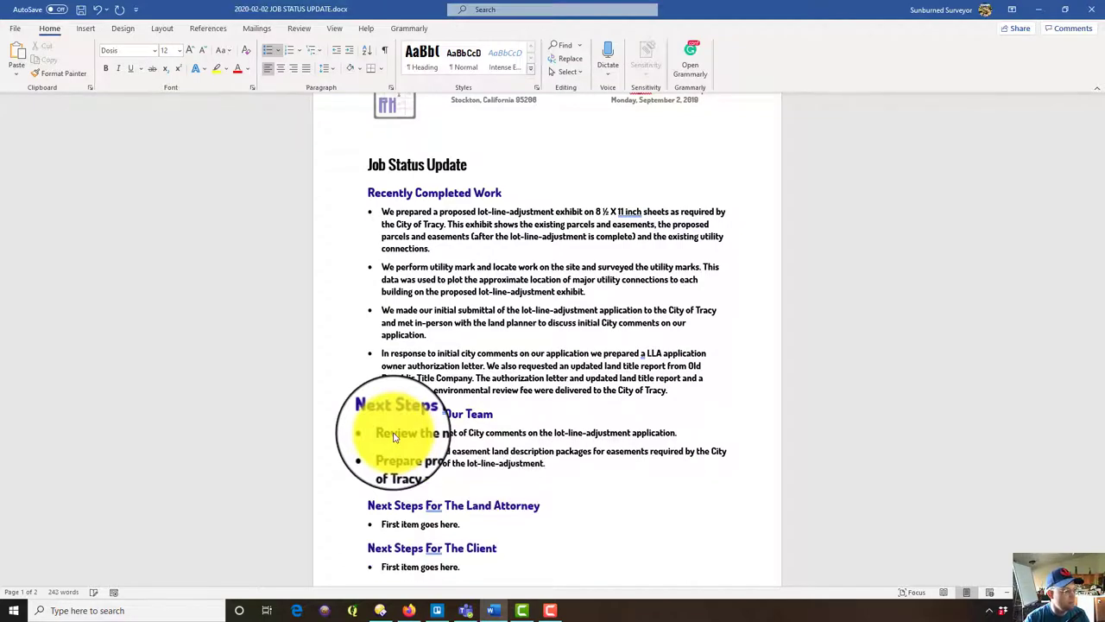
pyautogui.write('y conditio')
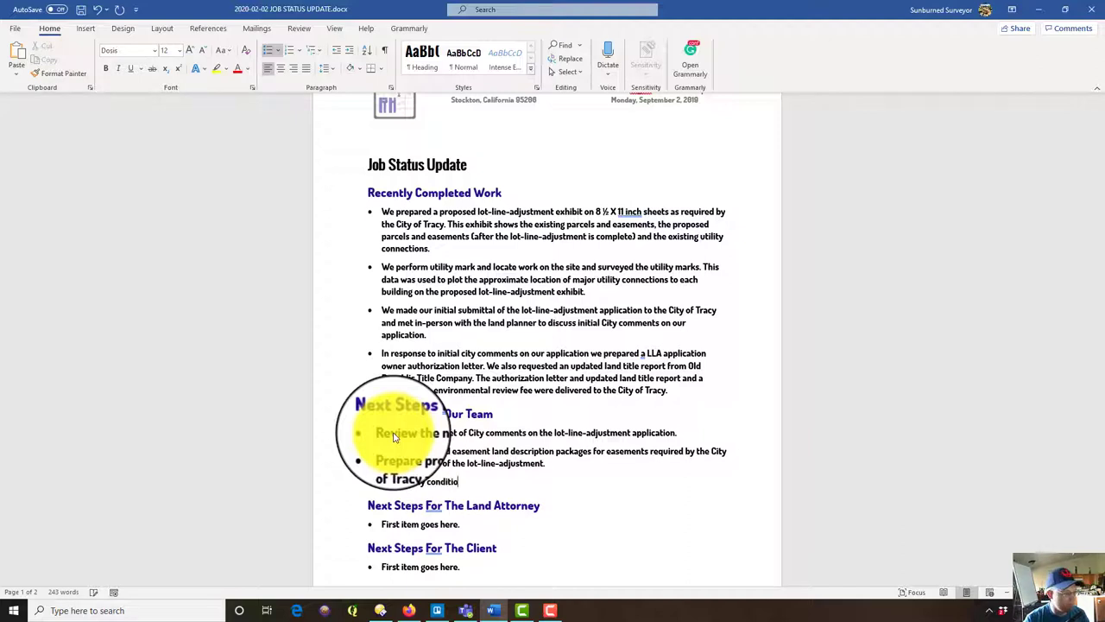
pyautogui.write('ns.of-appr')
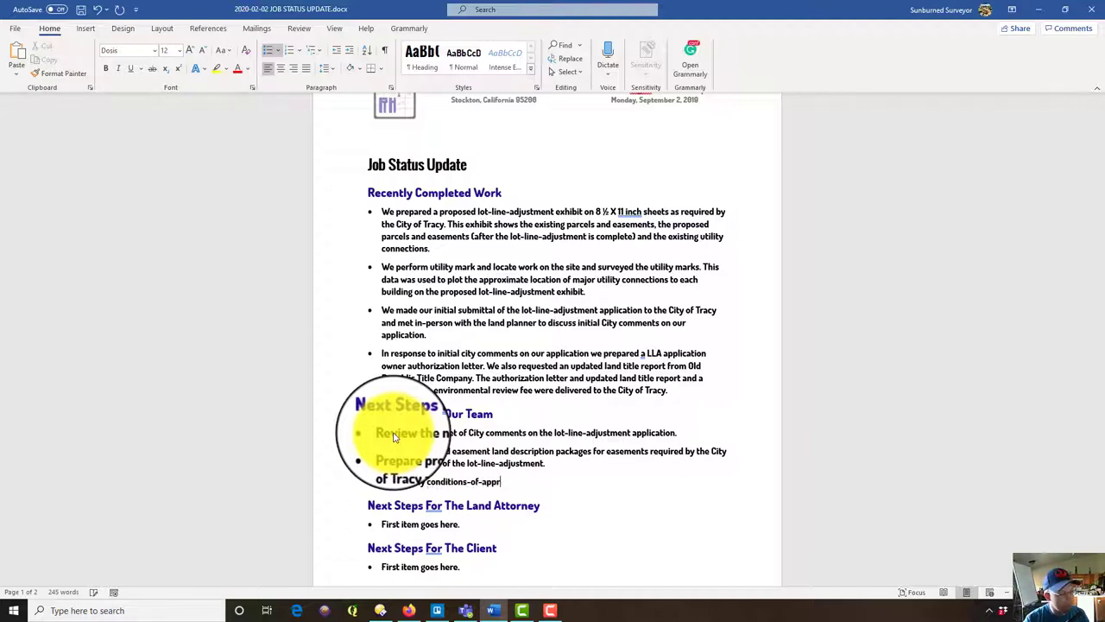
pyautogui.write('oval issued for th')
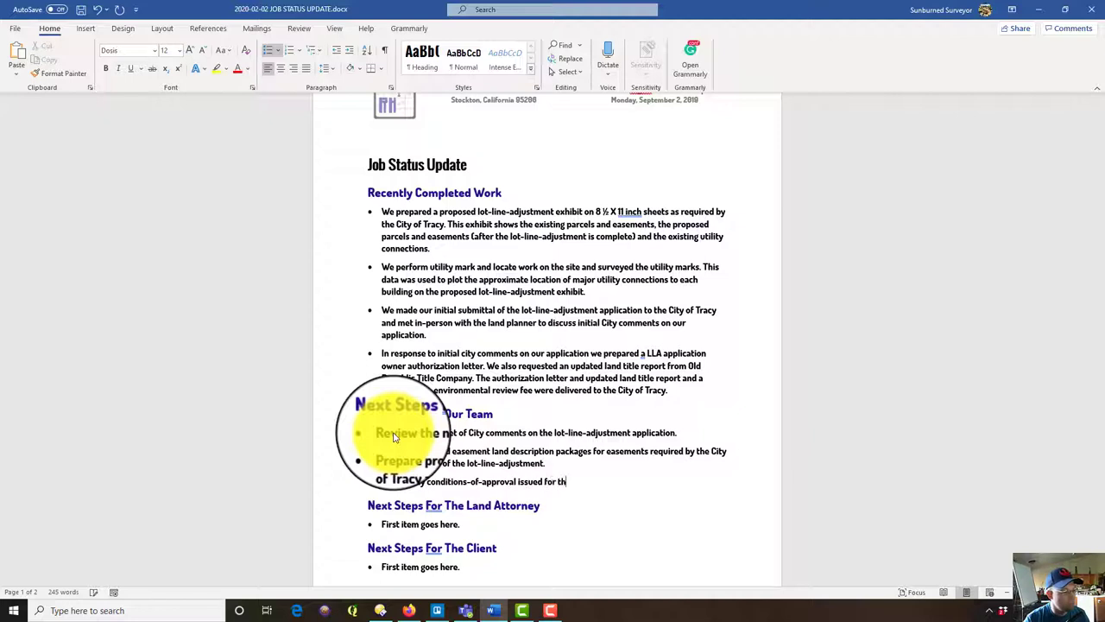
pyautogui.write('e lot-line-adjustment with the land ato')
pyautogui.press('BackSpace')
pyautogui.write('torney.')
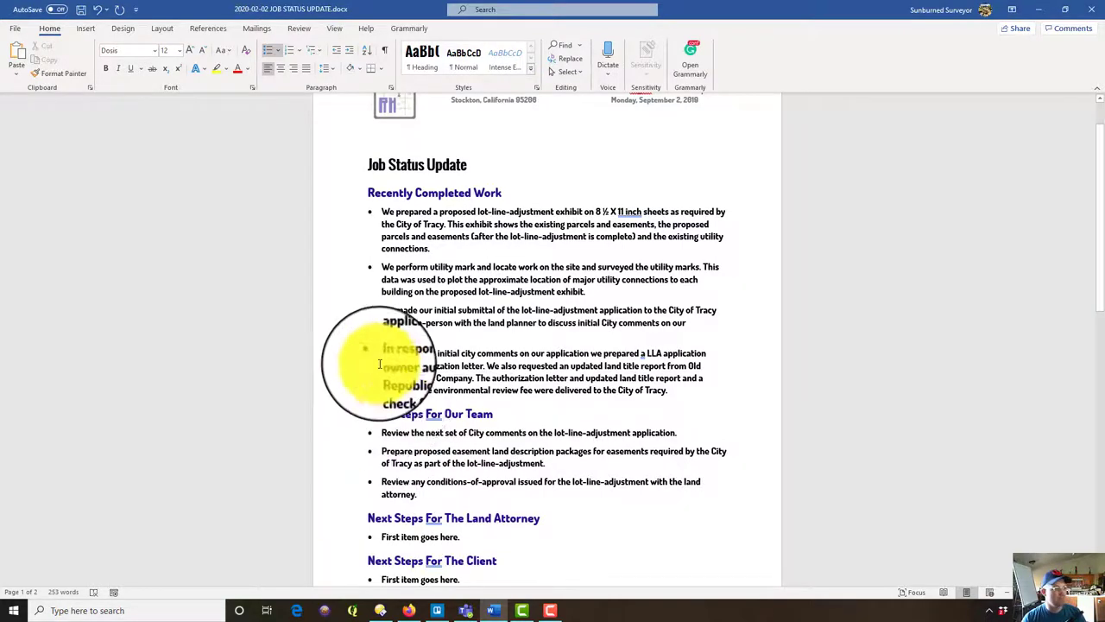
# Replace the Land Attorney placeholder with 'Review conditions-of-approval issued by the City of Tracy with the land surveyor.'.
pyautogui.scroll(-3, 535, 469)
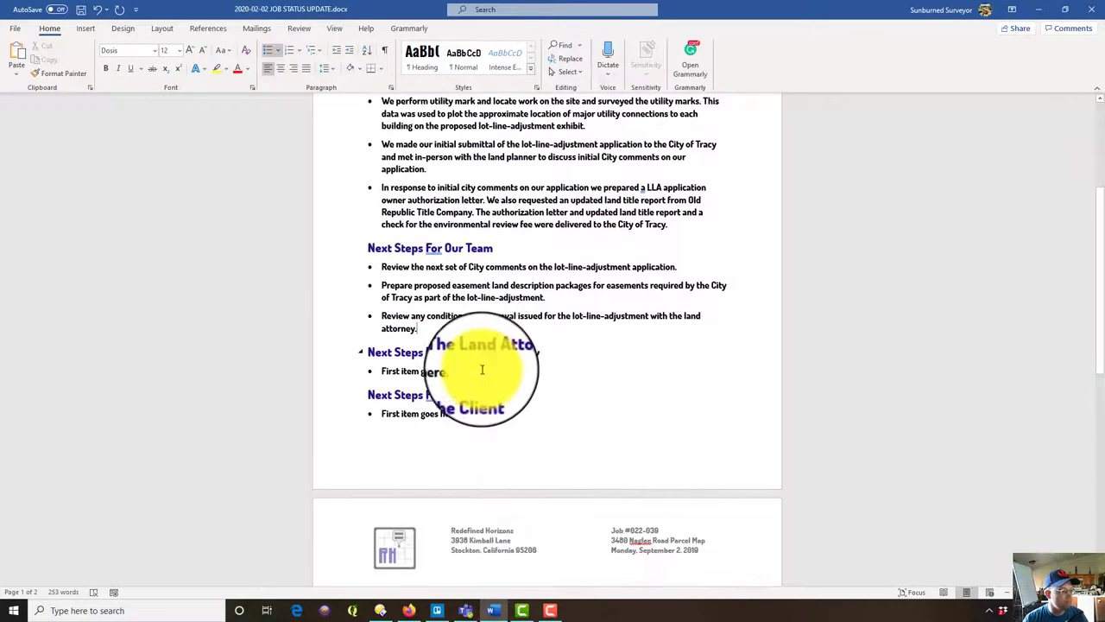
pyautogui.click(391, 371)
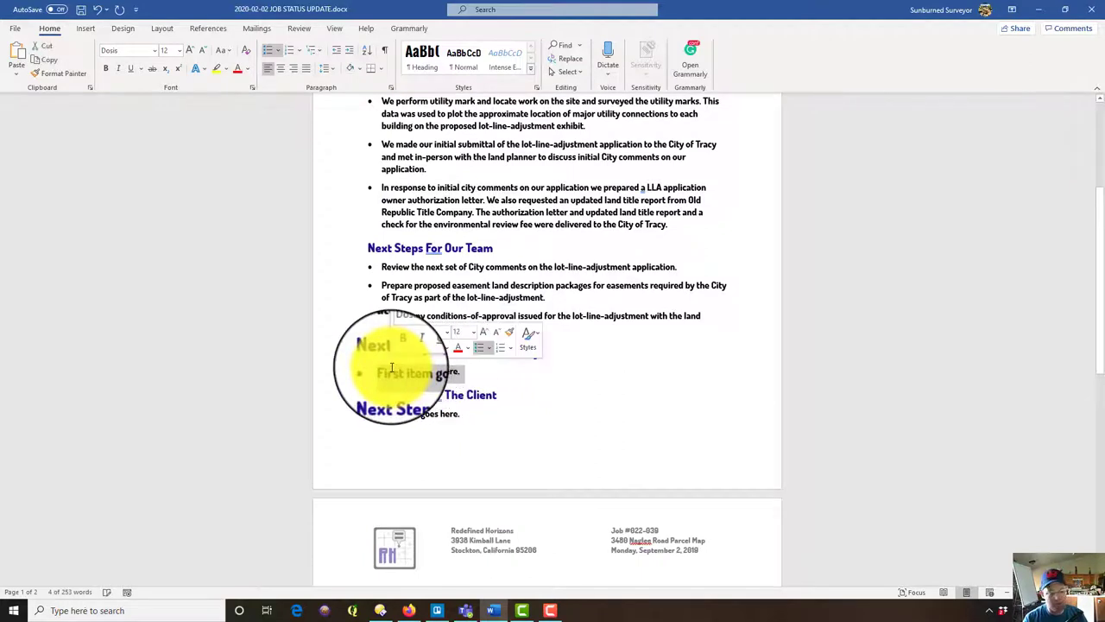
pyautogui.write('Review cond')
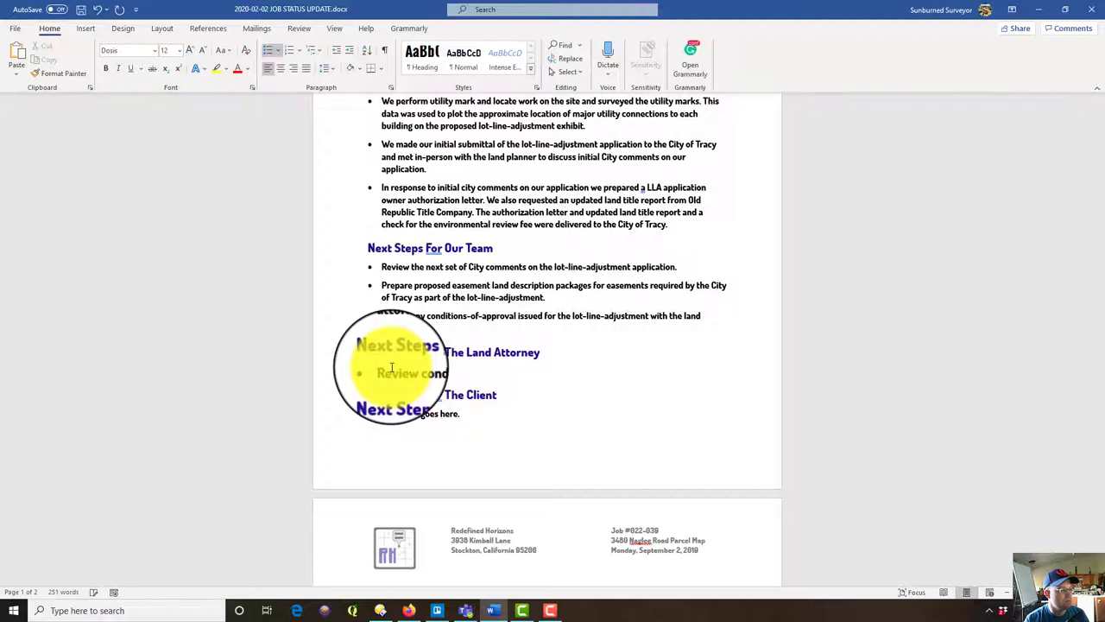
pyautogui.write('s ')
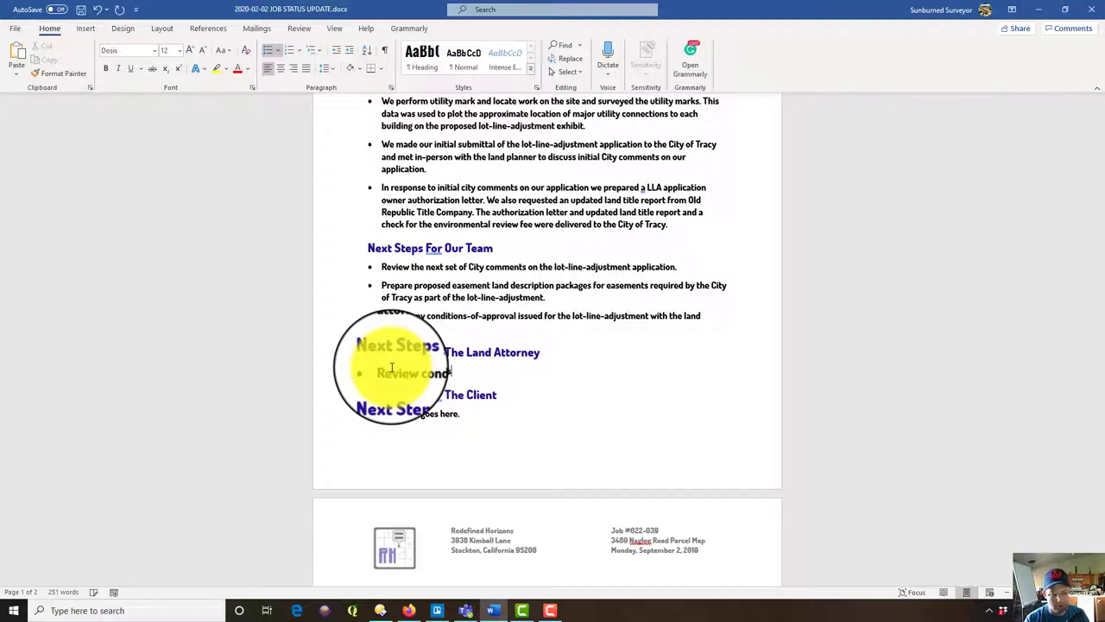
pyautogui.write('of-approval issued by the city ')
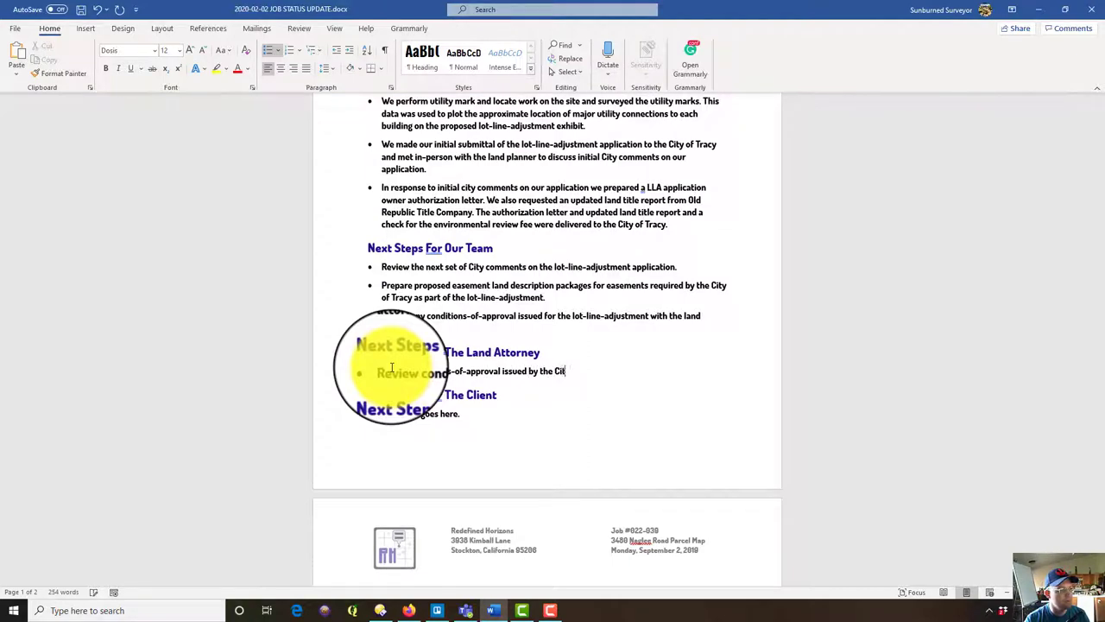
pyautogui.write('y of Tracy with ')
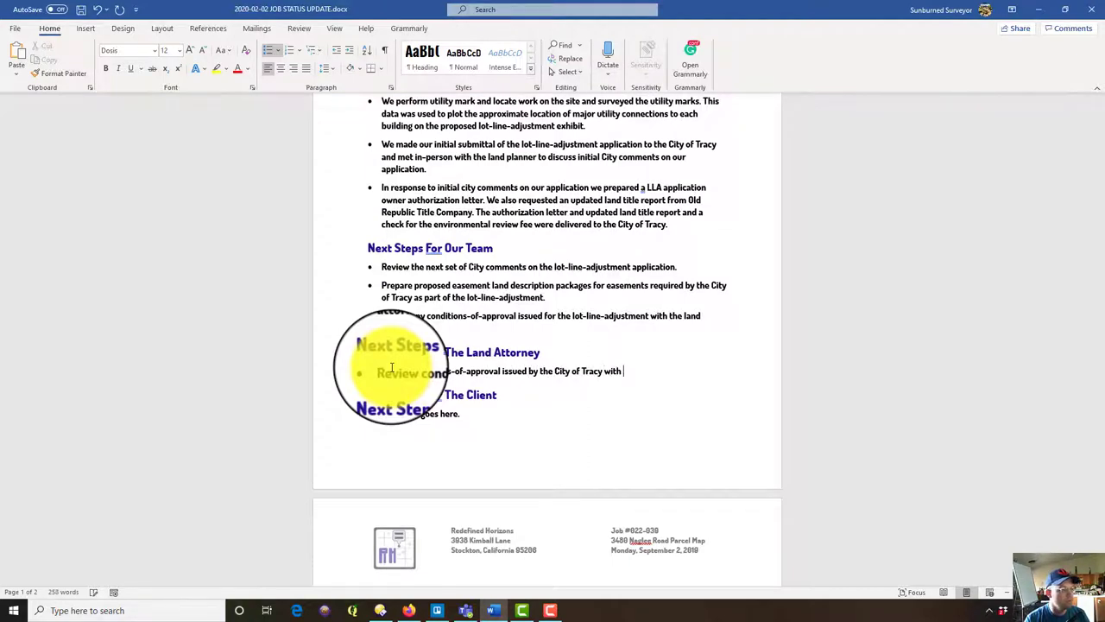
pyautogui.write('the land surveyor.')
# Add an unbulleted line below the attorney item and paste the copied section there.
pyautogui.press('Return')
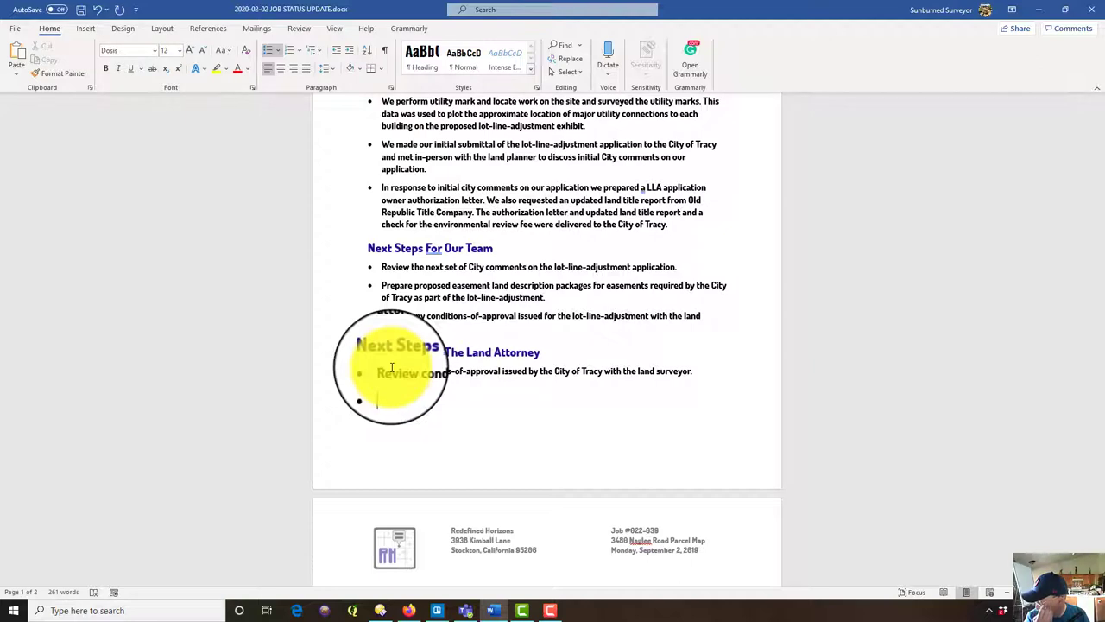
pyautogui.press('BackSpace')
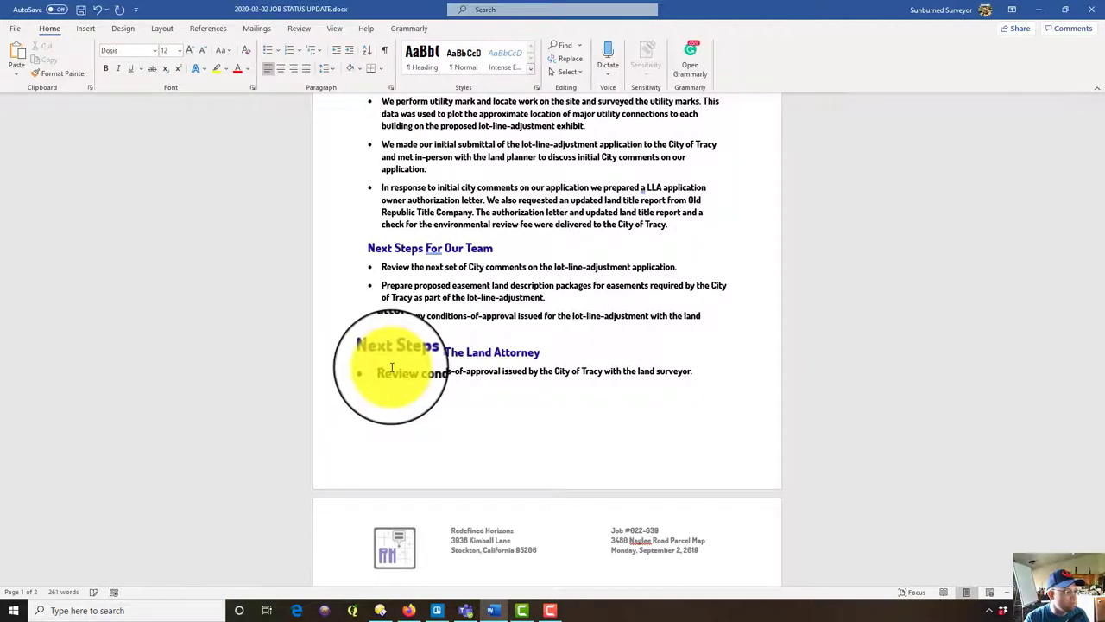
pyautogui.press('BackSpace')
pyautogui.hotkey('ctrl', 'v')
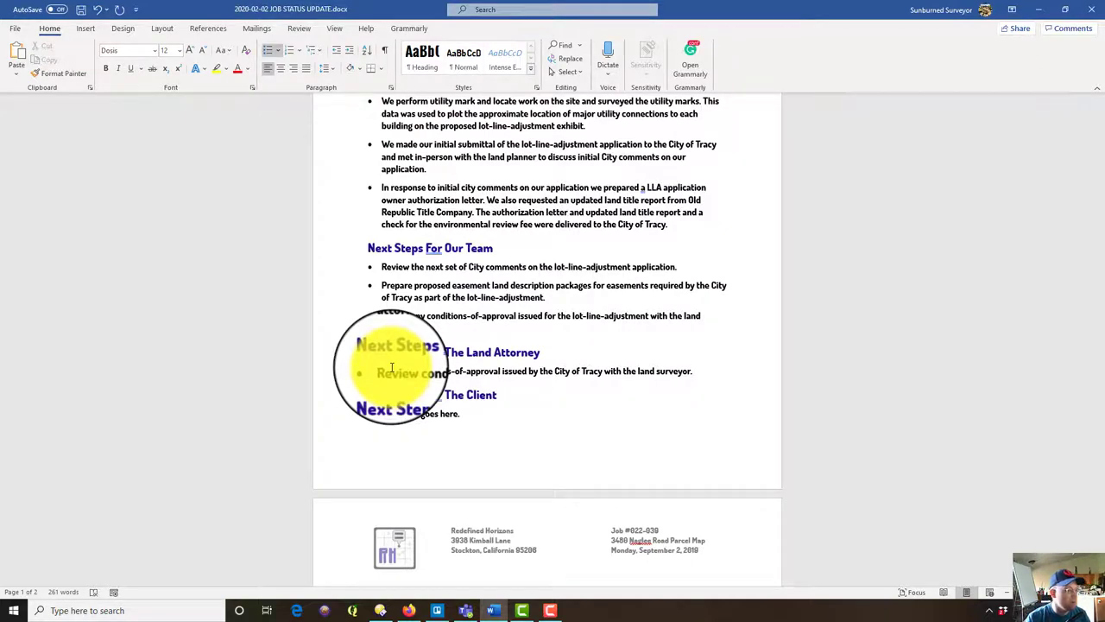
# Undo the paste and add a team bullet on a letter protesting the certificate-of-compliance fee.
pyautogui.hotkey('ctrl', 'z')
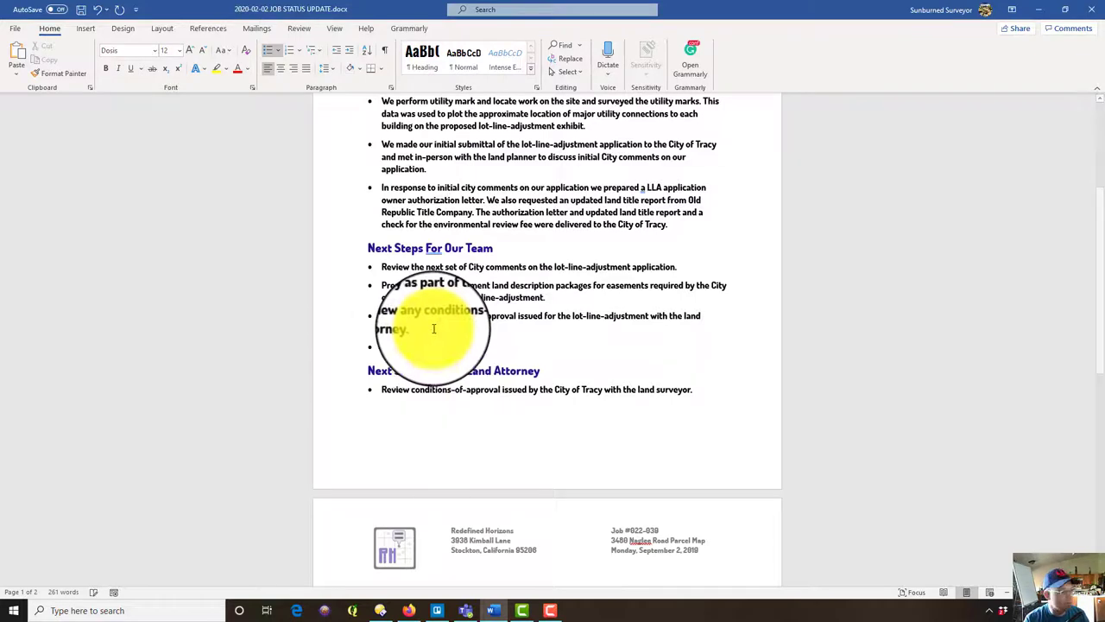
pyautogui.write('Prepare a')
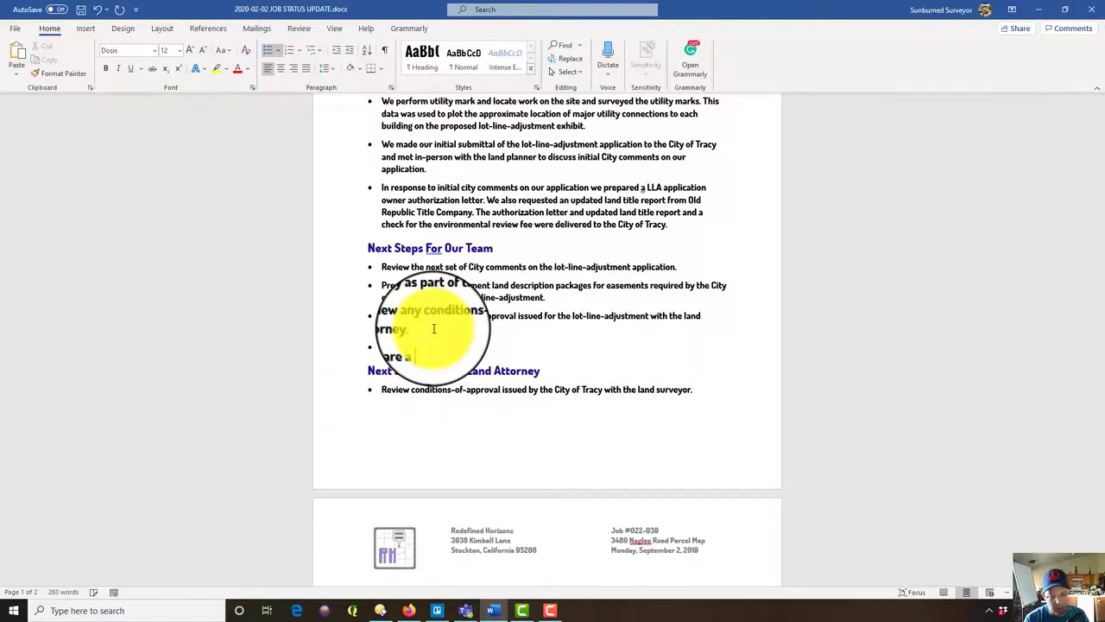
pyautogui.write(' letter prot')
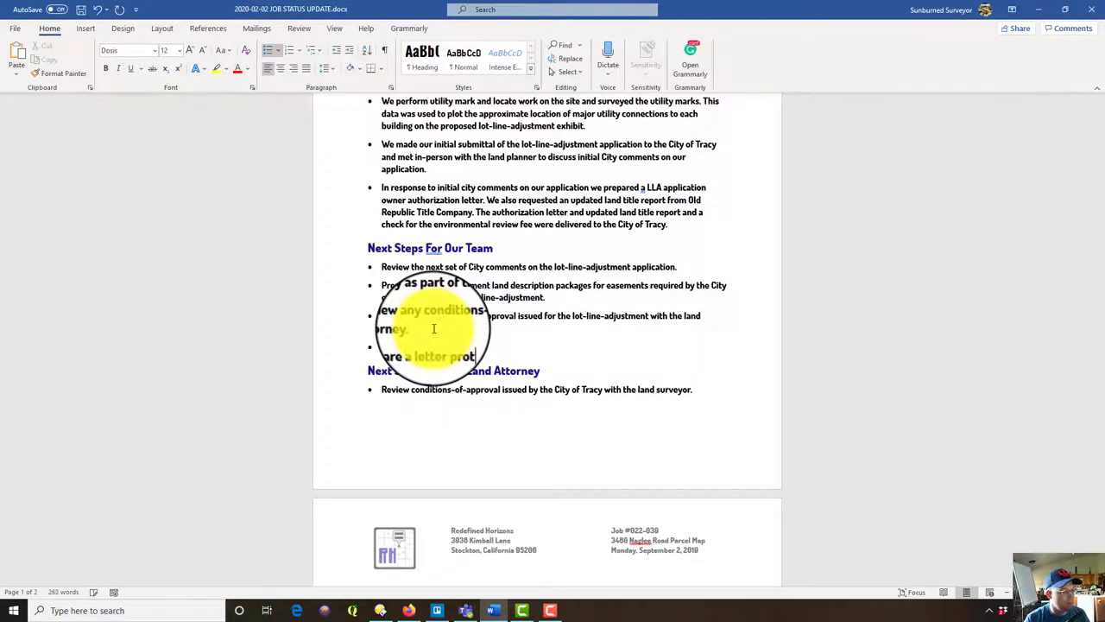
pyautogui.write('e payment of the certificate')
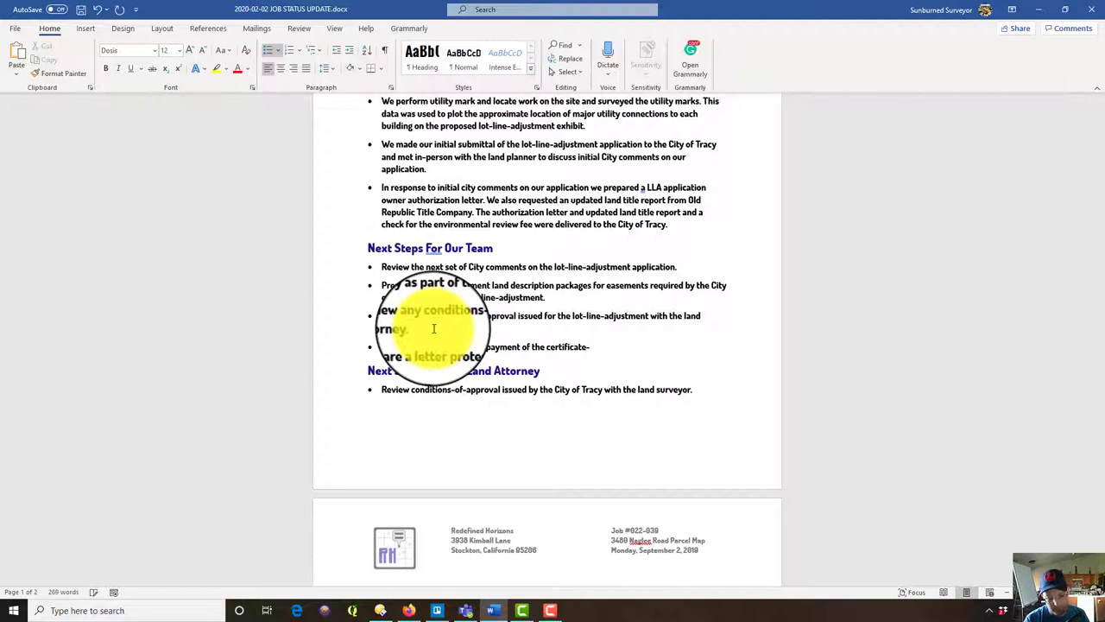
pyautogui.write('-of-correction fee as part of the lot-line')
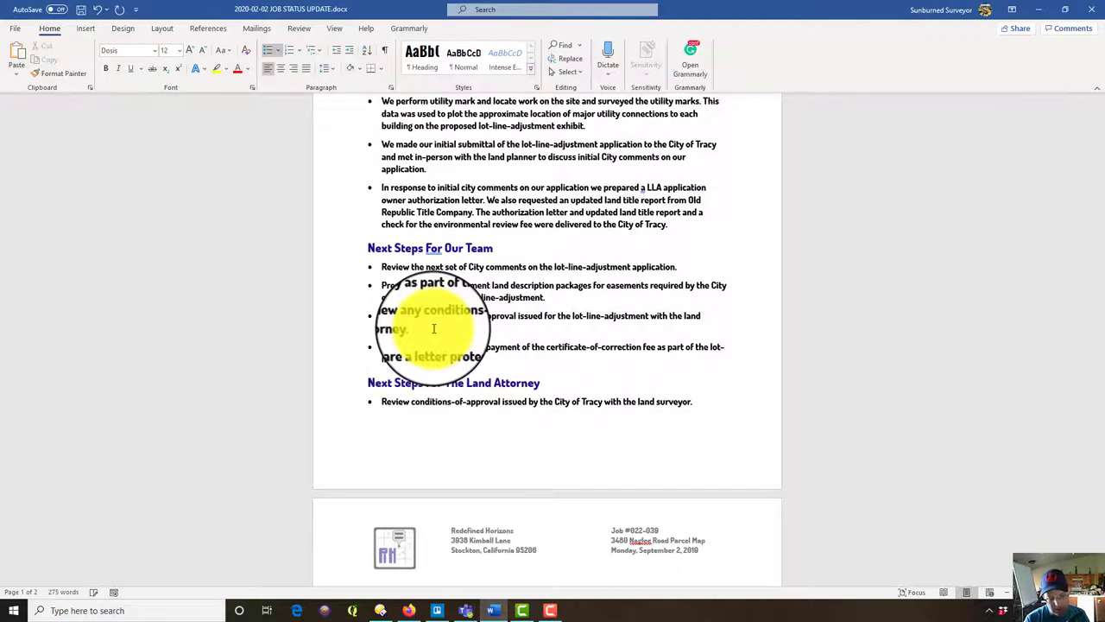
pyautogui.write('-adjustment application.')
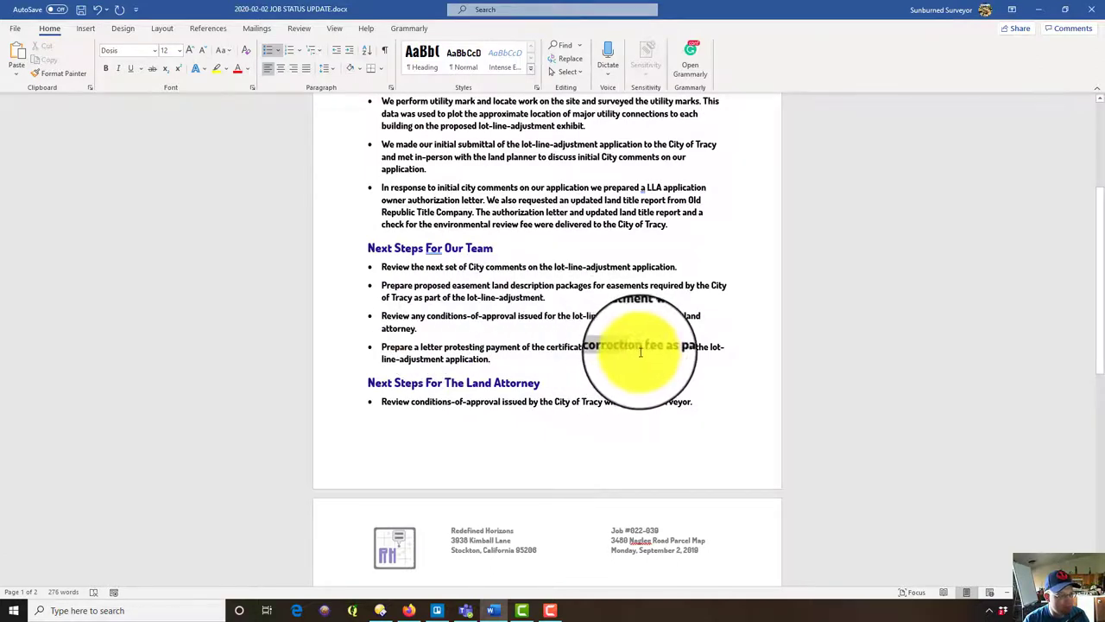
pyautogui.moveTo(686, 347); pyautogui.dragTo(638, 354)
pyautogui.write('compliance fee as')
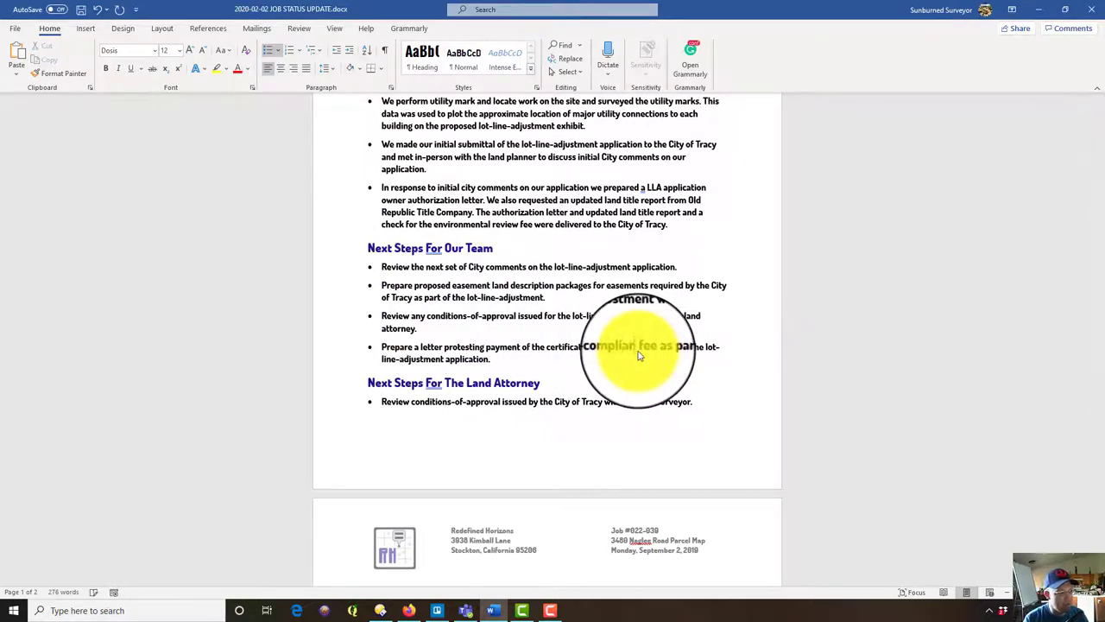
# Below the surveyor item, add a bullet reviewing the protest letter prepared by the land surveyor.
pyautogui.click(547, 361)
pyautogui.scroll(-1, 550, 371)
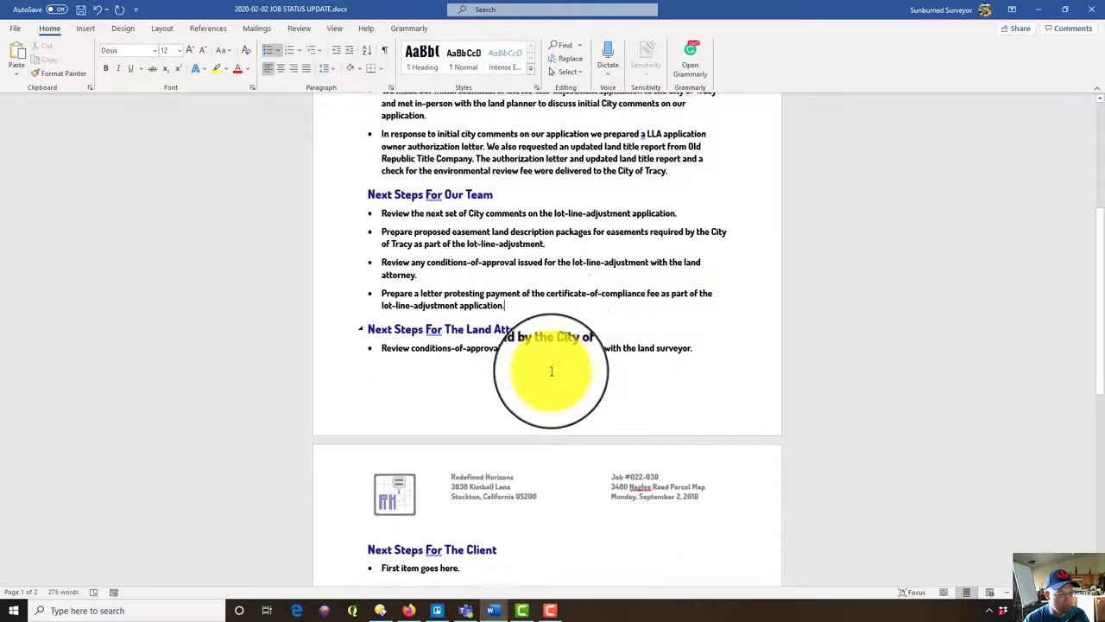
pyautogui.click(705, 344)
pyautogui.press('Return')
pyautogui.write('Review')
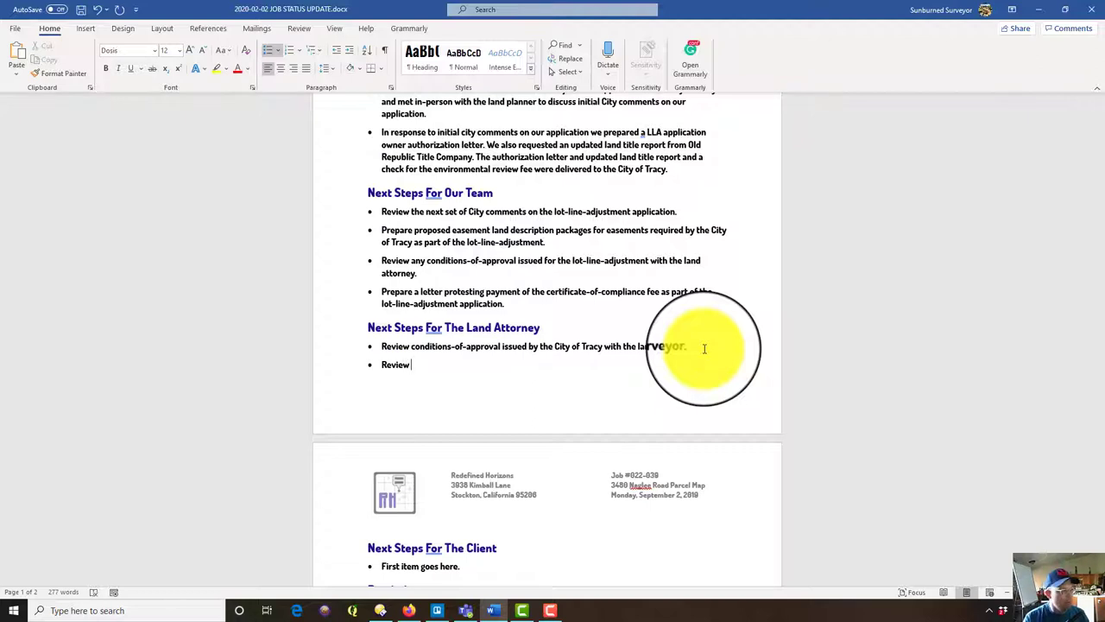
pyautogui.write(' letter protesting payment of the certificate')
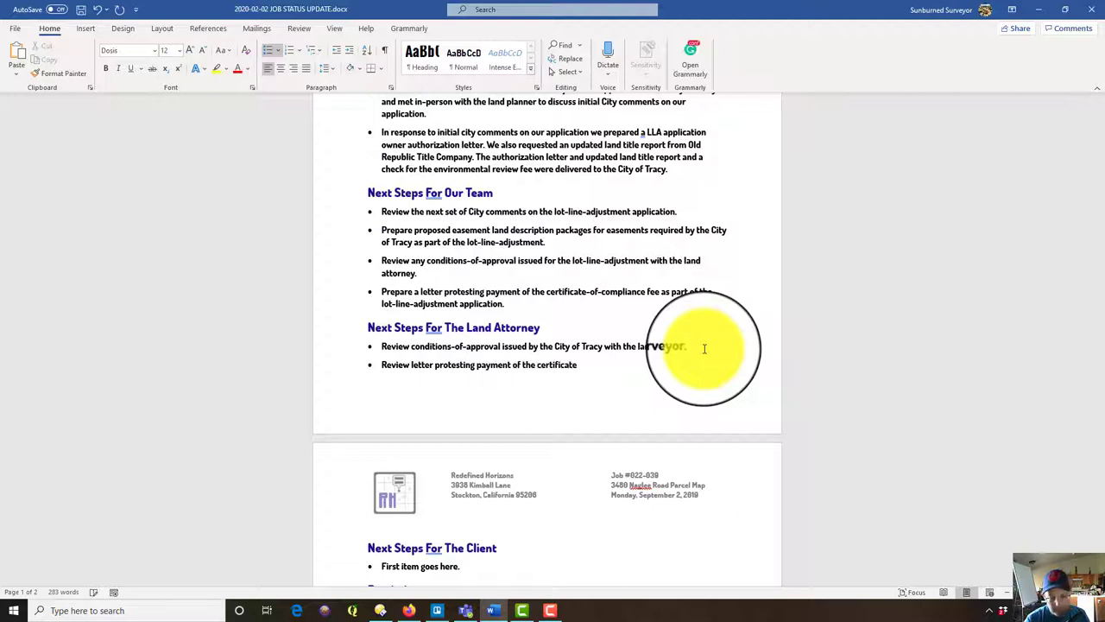
pyautogui.write('-of-coim')
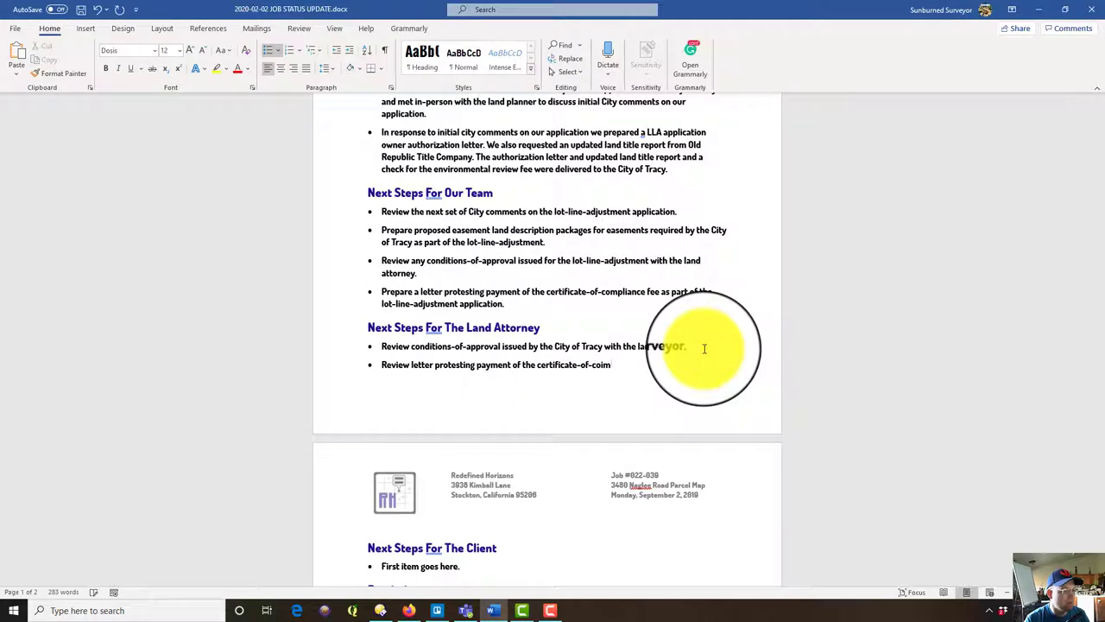
pyautogui.write('-iance fee')
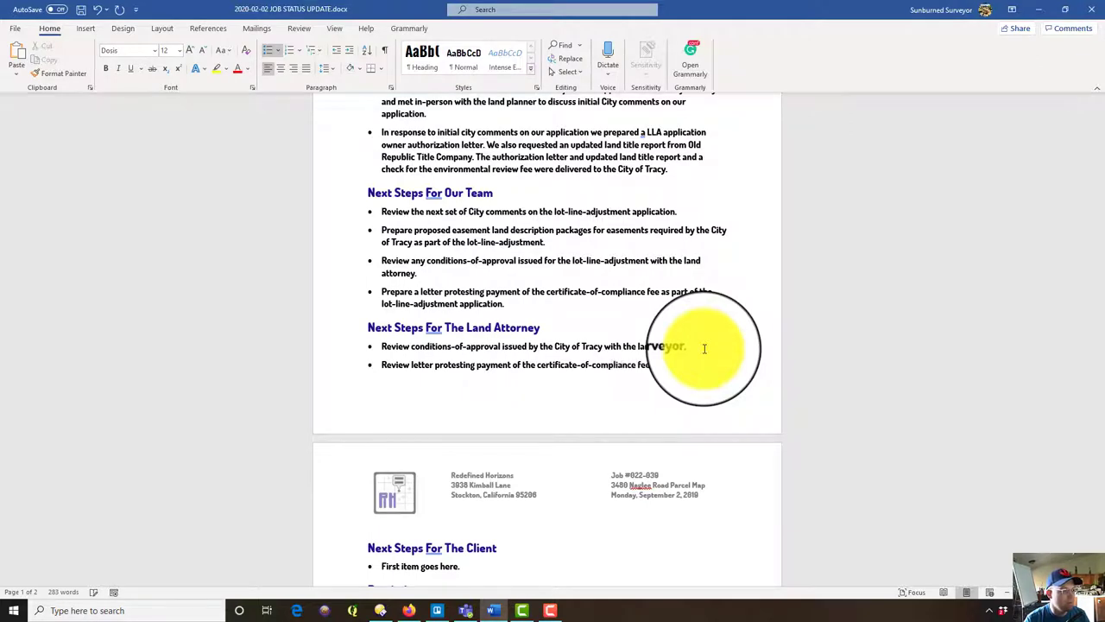
pyautogui.write(' as part of the lot')
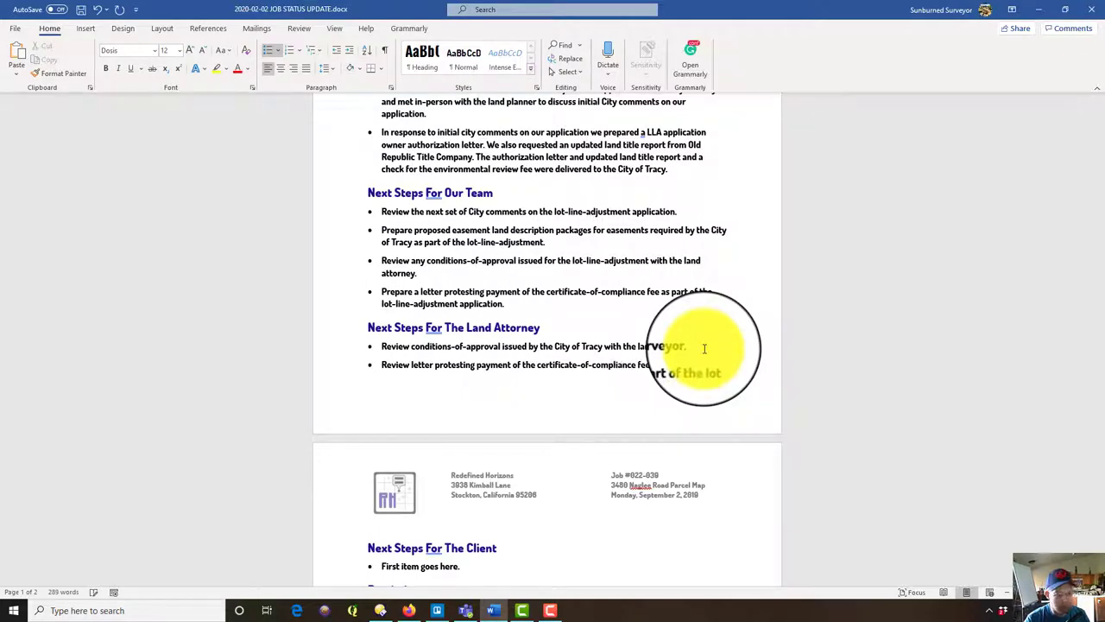
pyautogui.write('-line-adjust')
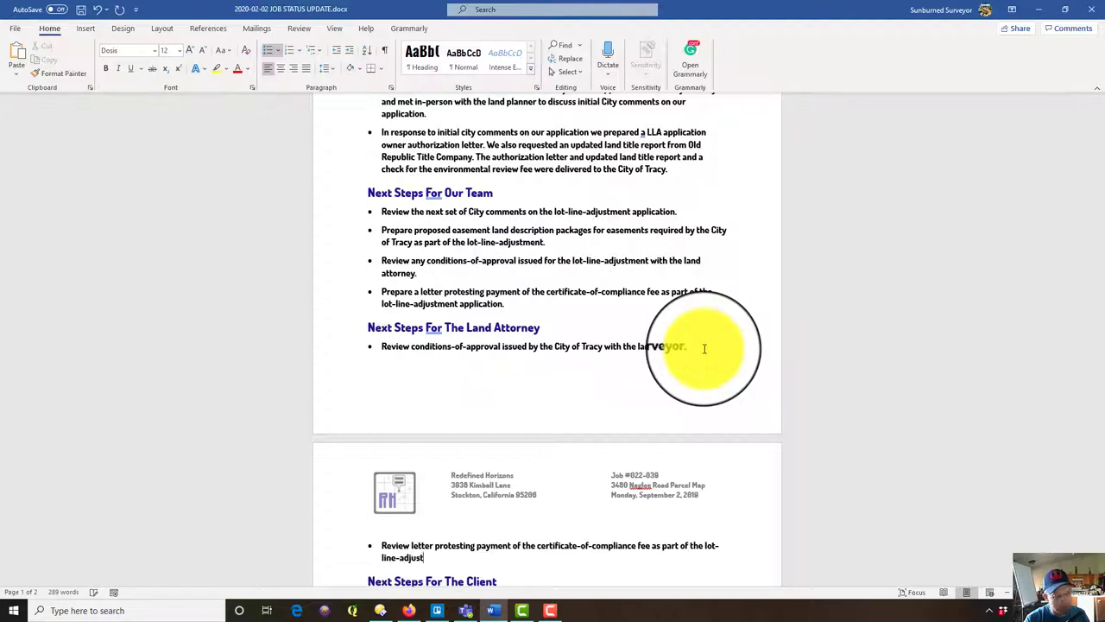
pyautogui.write('ment applicati')
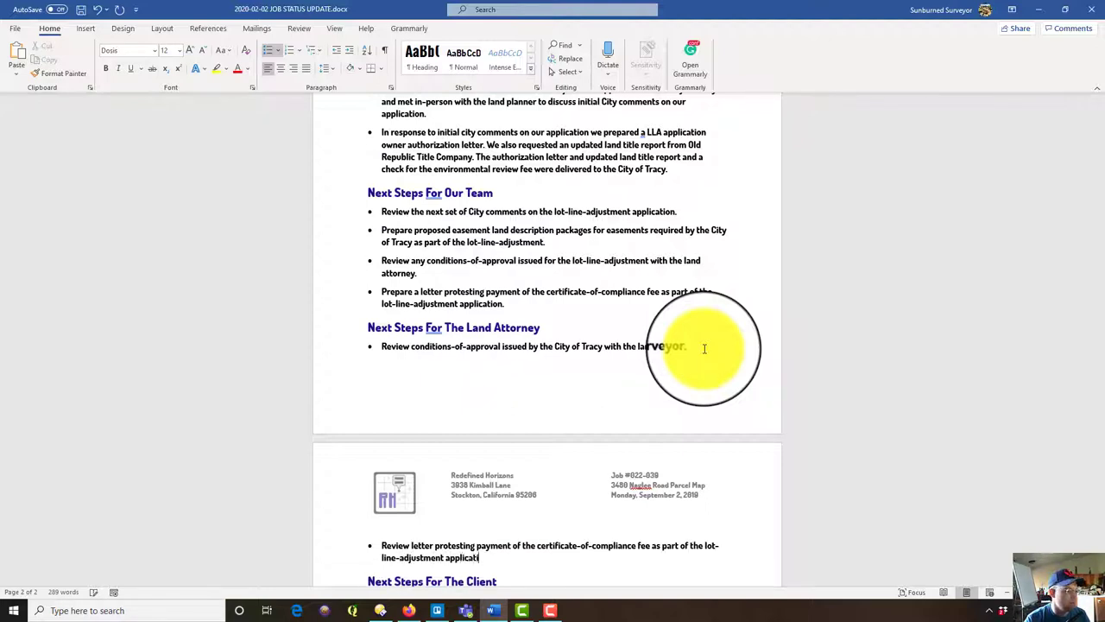
pyautogui.write('onp')
pyautogui.press('BackSpace')
pyautogui.write('prepared b')
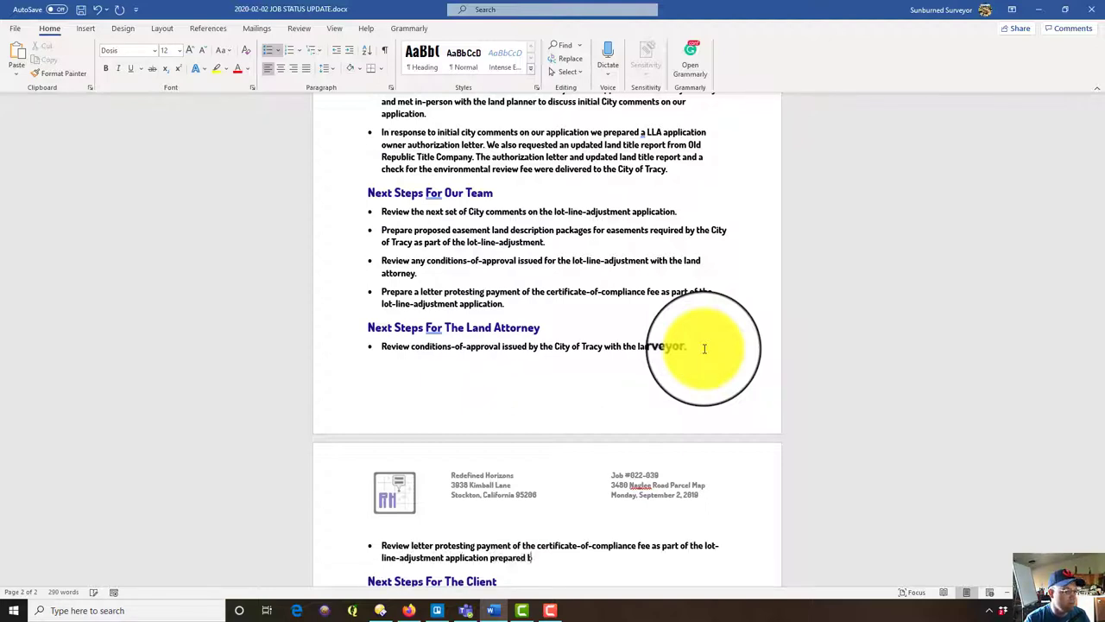
pyautogui.write('the land sur')
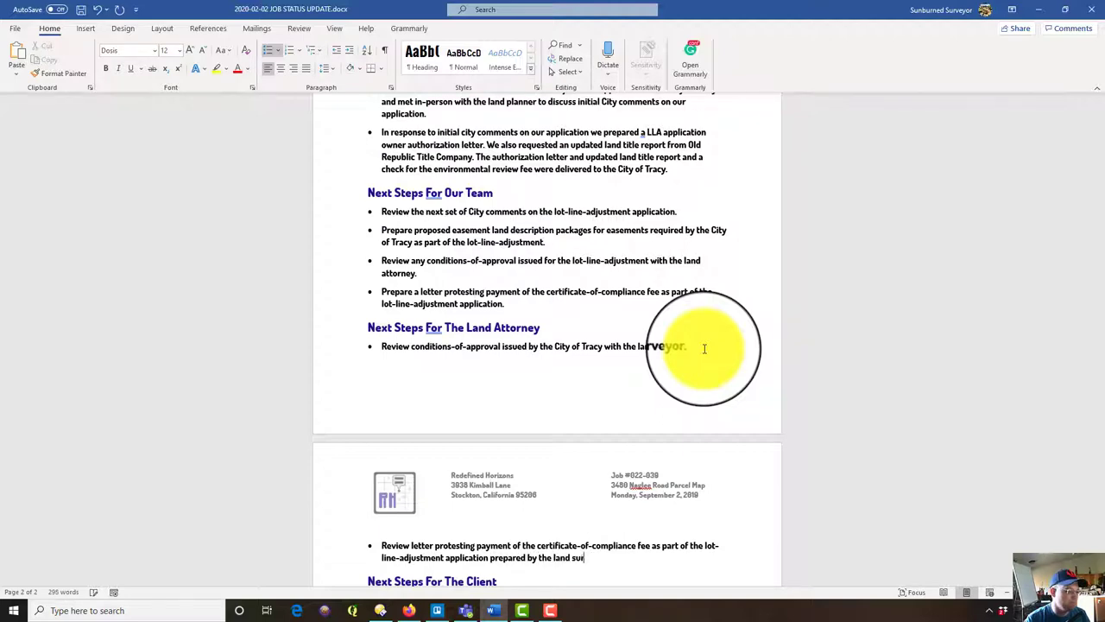
pyautogui.write('veyor.')
# Fill the Client placeholder: meet the land surveyor and attorney about Tracy's conditions-of-approval on the application.
pyautogui.scroll(-3, 561, 354)
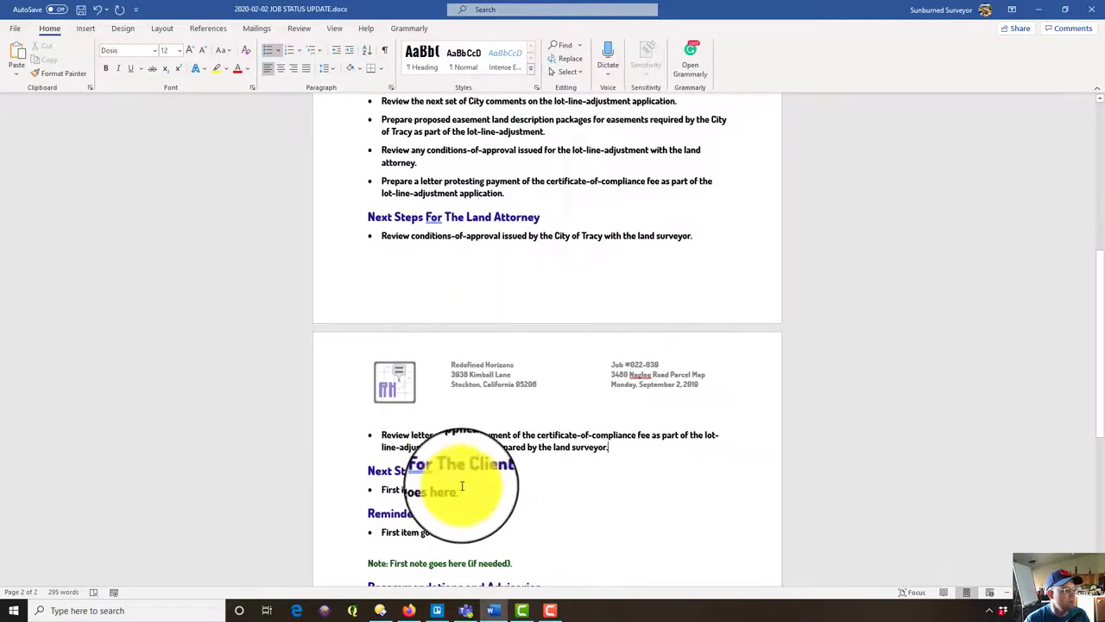
pyautogui.click(393, 490)
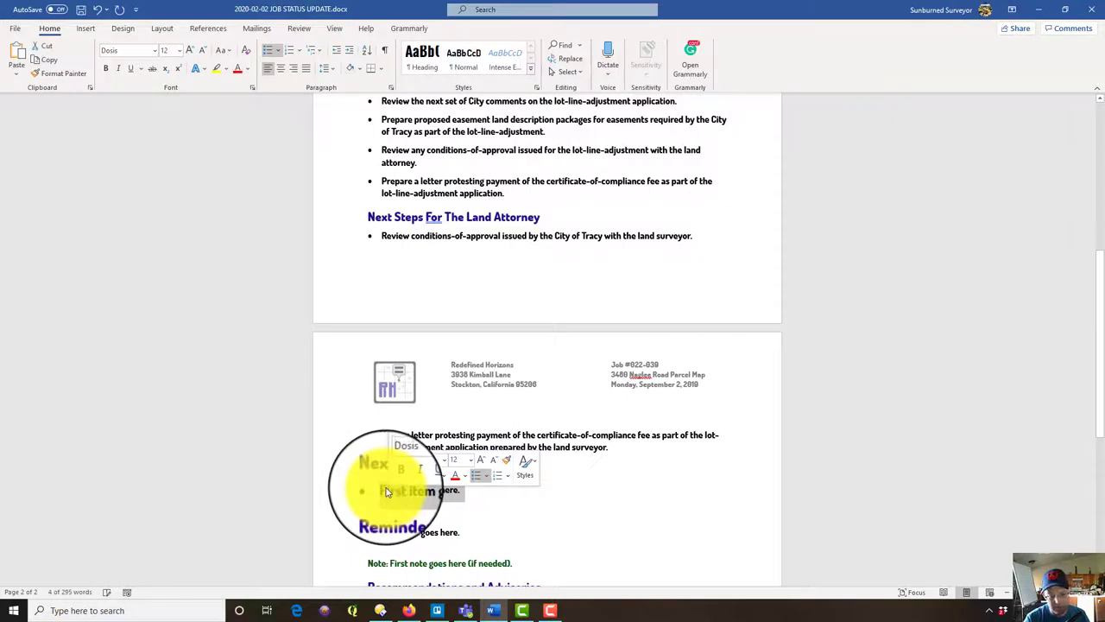
pyautogui.write('Meet with t')
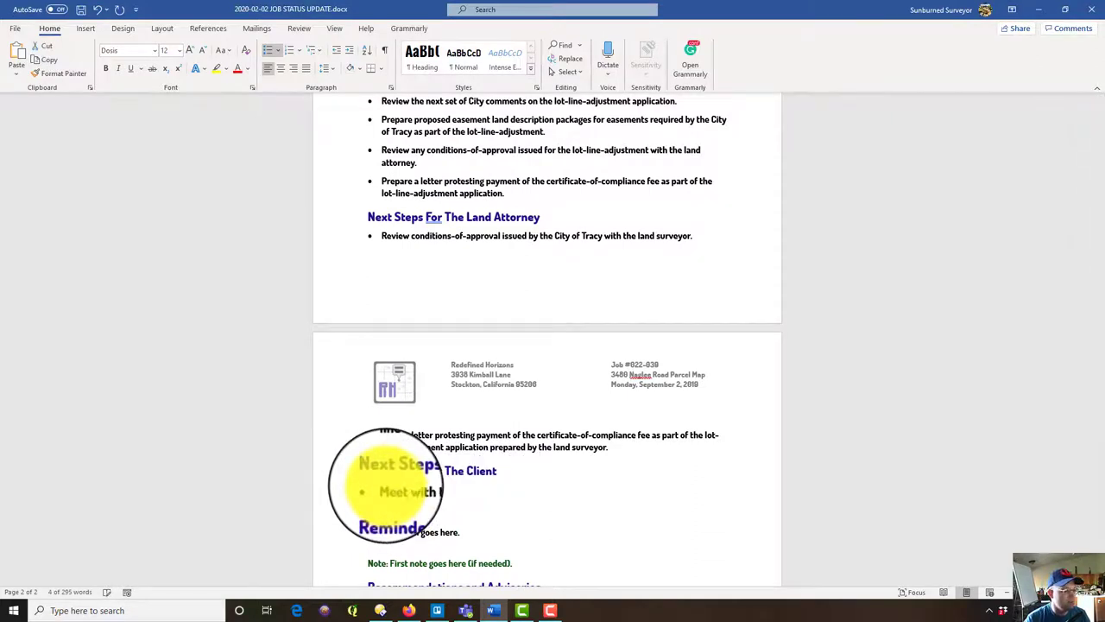
pyautogui.write('he land surveyor and')
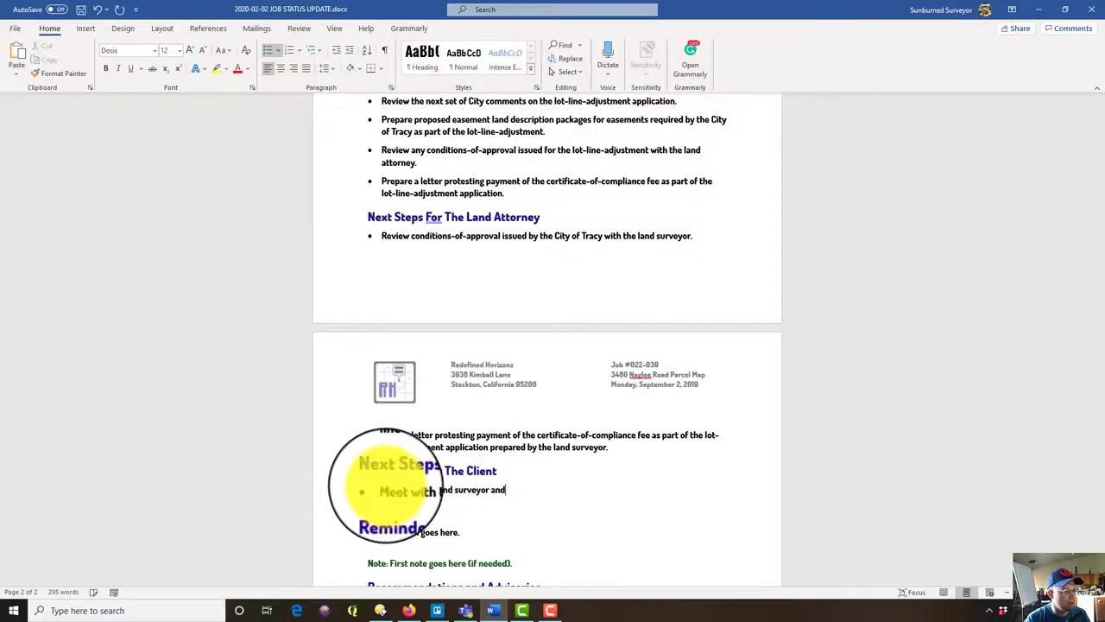
pyautogui.write(' land attorney t')
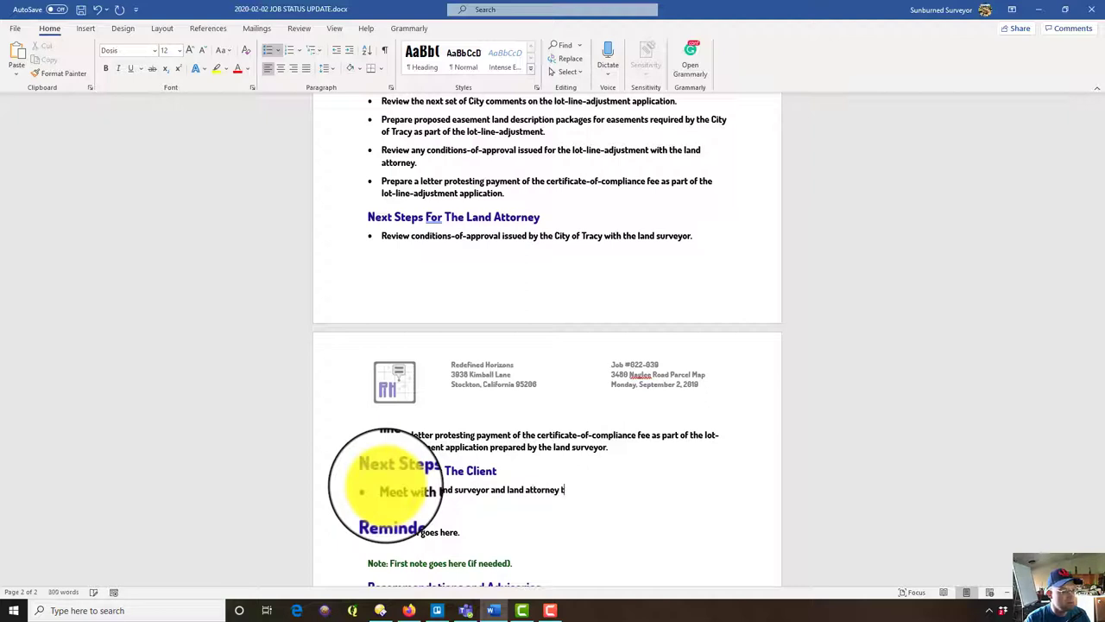
pyautogui.write('o  review any conditions ')
pyautogui.write('o')
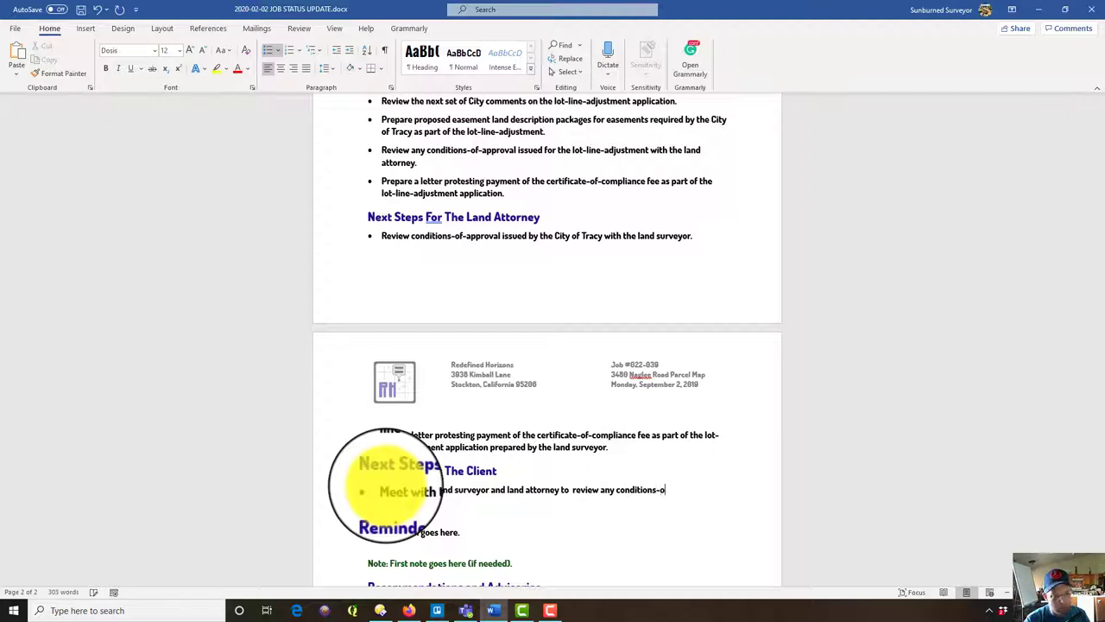
pyautogui.write('f aproval')
pyautogui.write(' issued by')
pyautogui.write('ty of A')
pyautogui.press('BackSpace')
pyautogui.write('TRacy')
pyautogui.press('BackSpace')
pyautogui.press('BackSpace')
pyautogui.press('BackSpace')
pyautogui.write('acy')
pyautogui.press('BackSpace')
pyautogui.press('BackSpace')
pyautogui.write('acy on the lot-line-adjustment app')
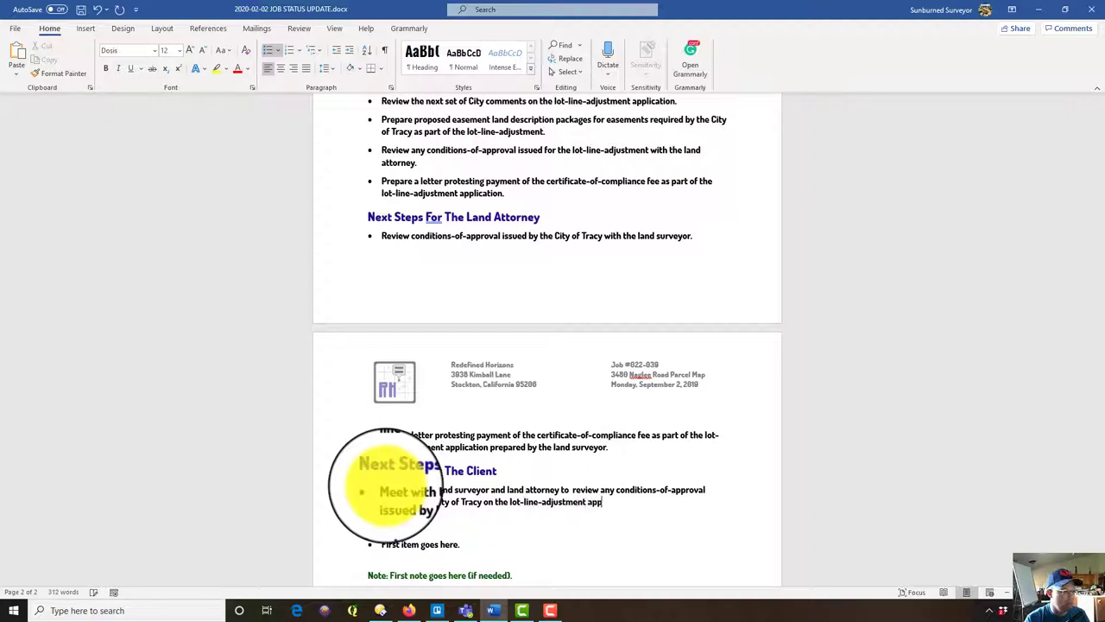
pyautogui.write('lication.')
# Replace the Reminders placeholder with two land-attorney bullets: abandoning the irrigation easement and the northeast-corner sidewalk encroachment.
pyautogui.scroll(-3, 464, 401)
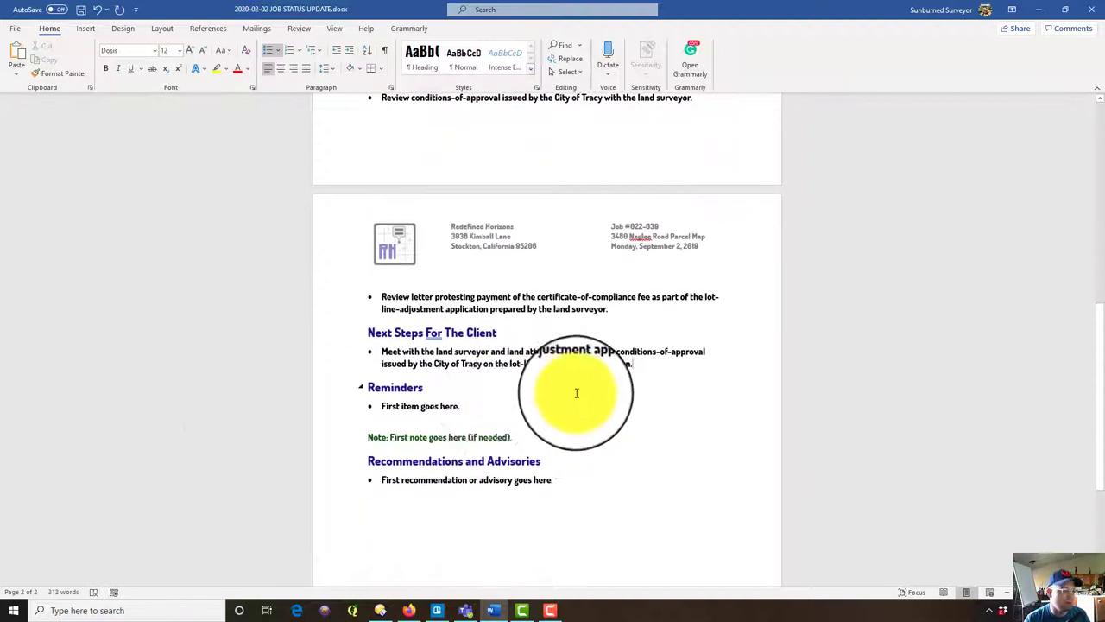
pyautogui.moveTo(464, 401); pyautogui.dragTo(394, 405)
pyautogui.write('The land a')
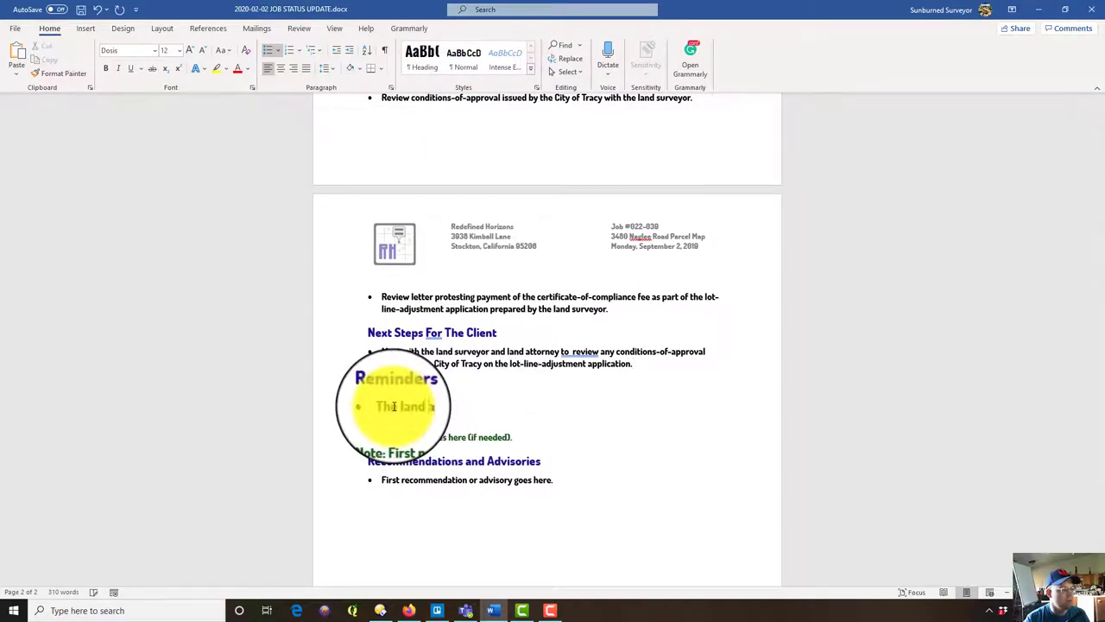
pyautogui.write('ttorney needs to review the')
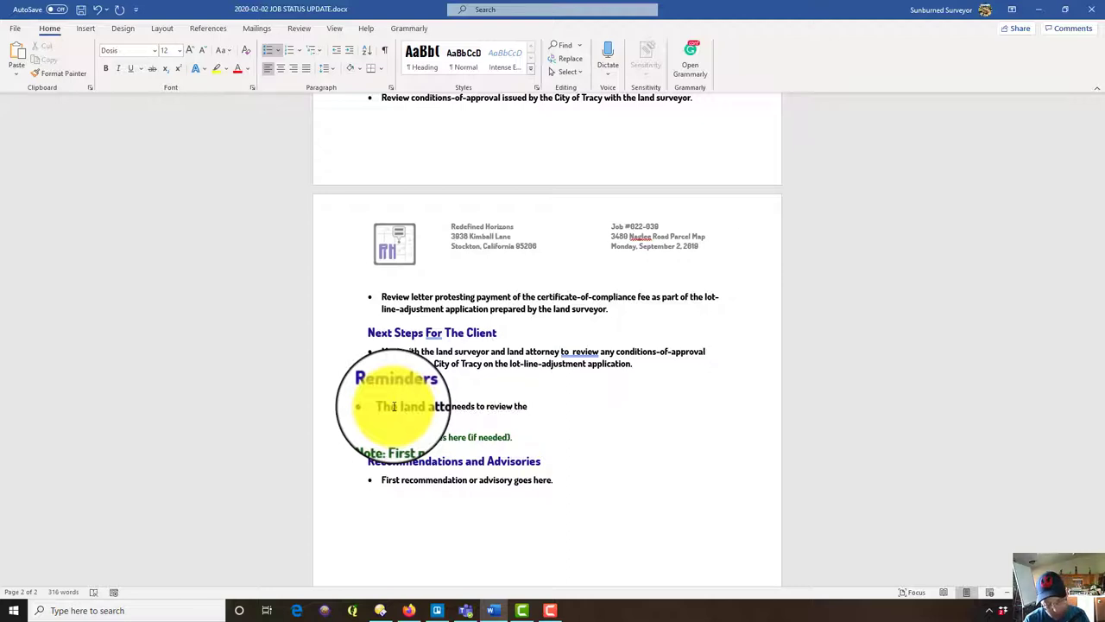
pyautogui.write(' need to abandon the irrigation ')
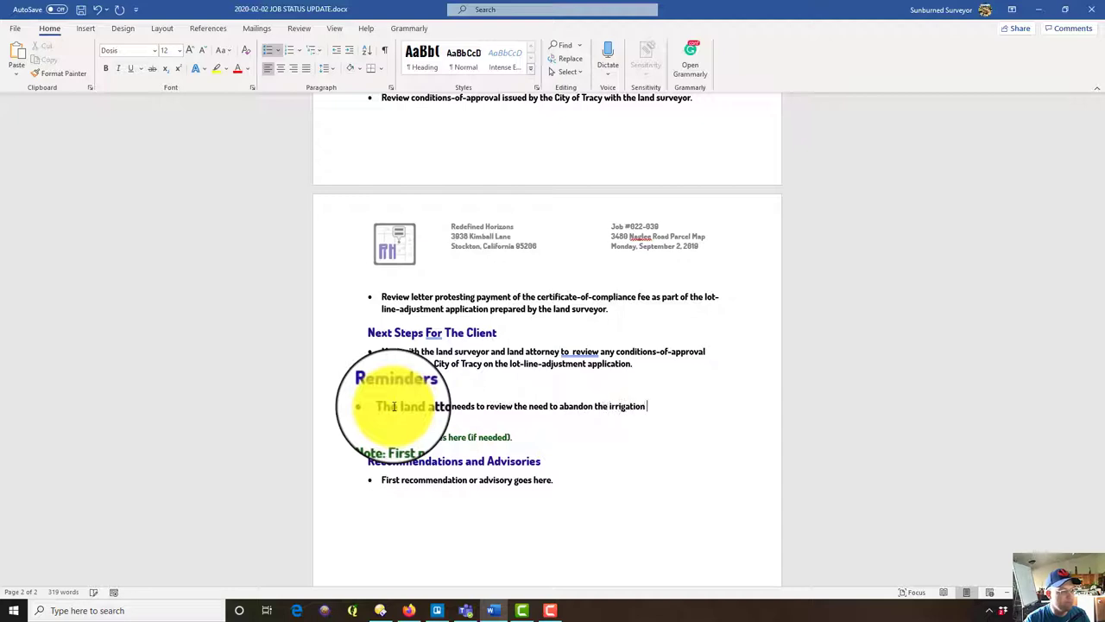
pyautogui.write('easement that is no lon')
pyautogui.write('ger being')
pyautogui.press('Return')
pyautogui.write('T')
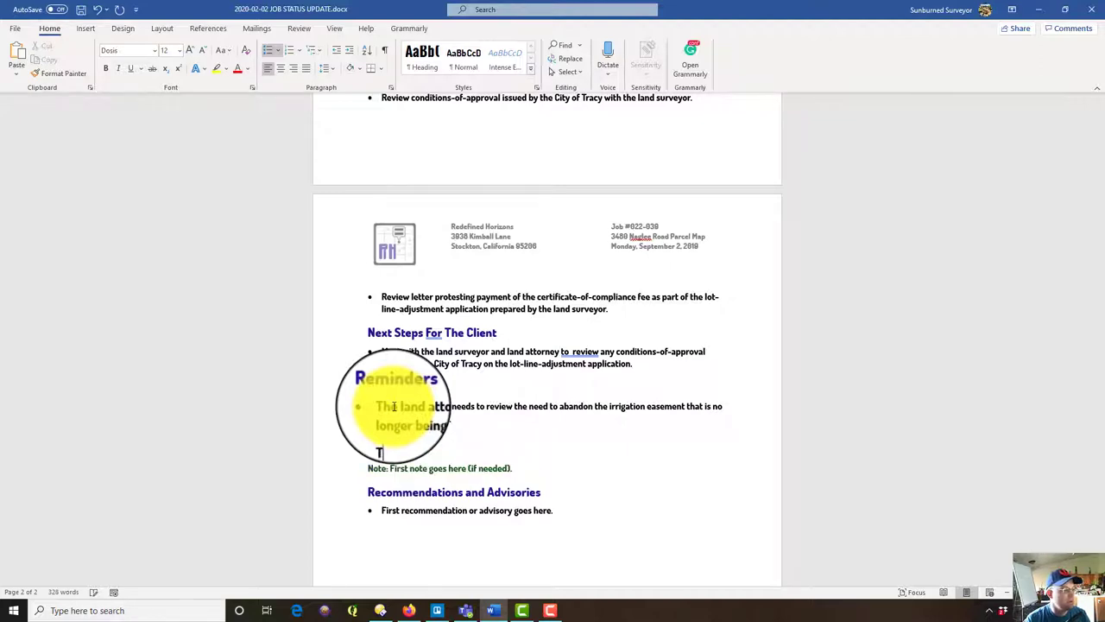
pyautogui.write('he land attorney needs to review the sidewalk encroachment on the north')
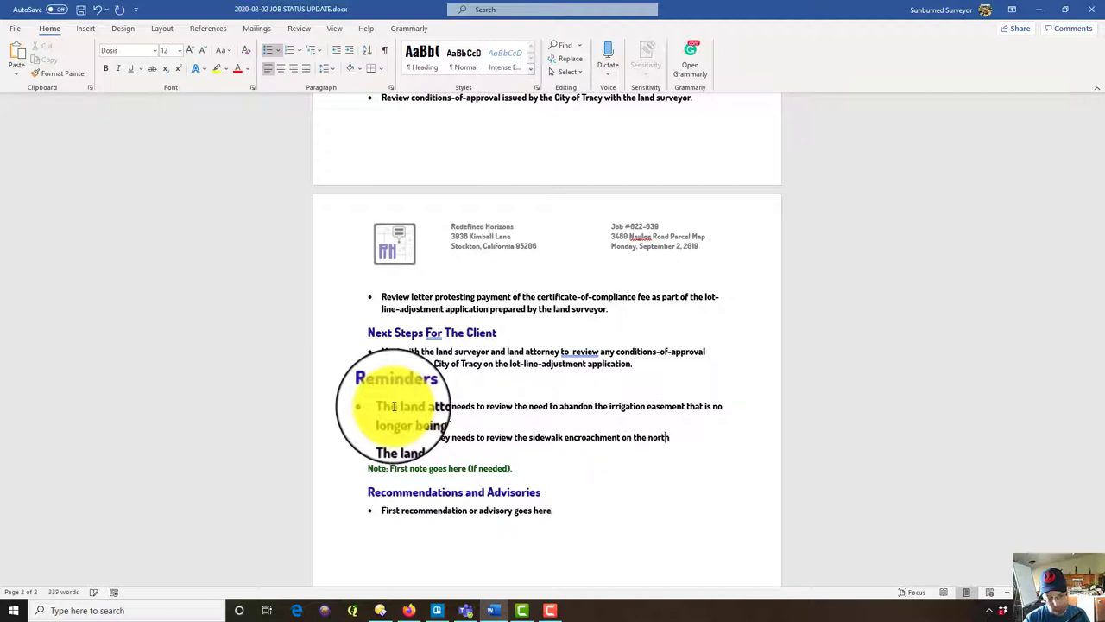
pyautogui.write('east corner of the subject parcels')
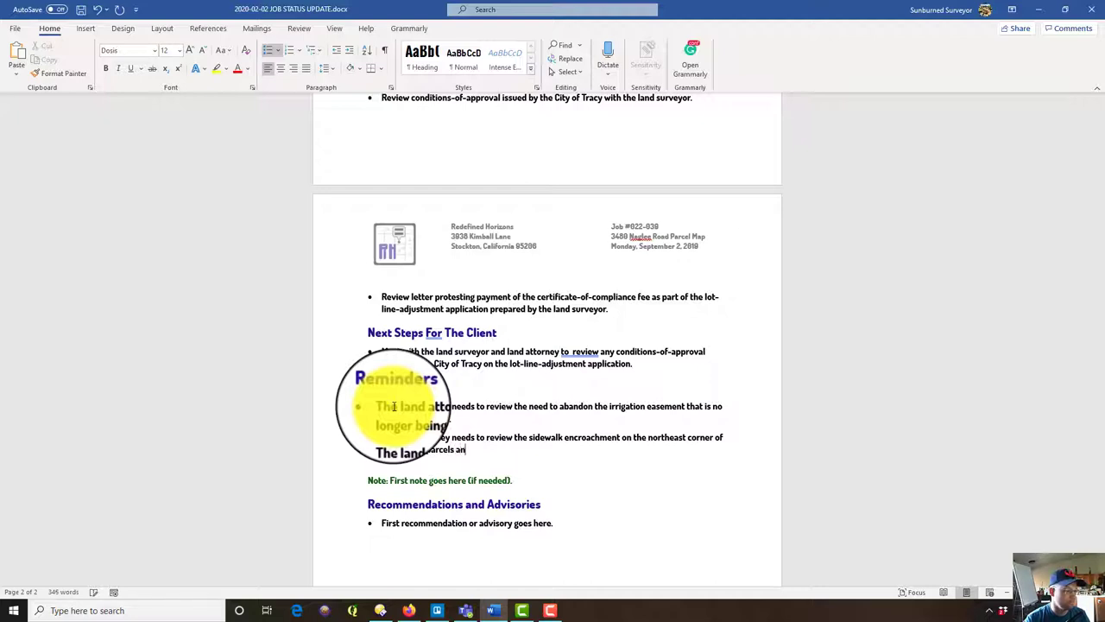
pyautogui.write('and discuss remedies with the lan')
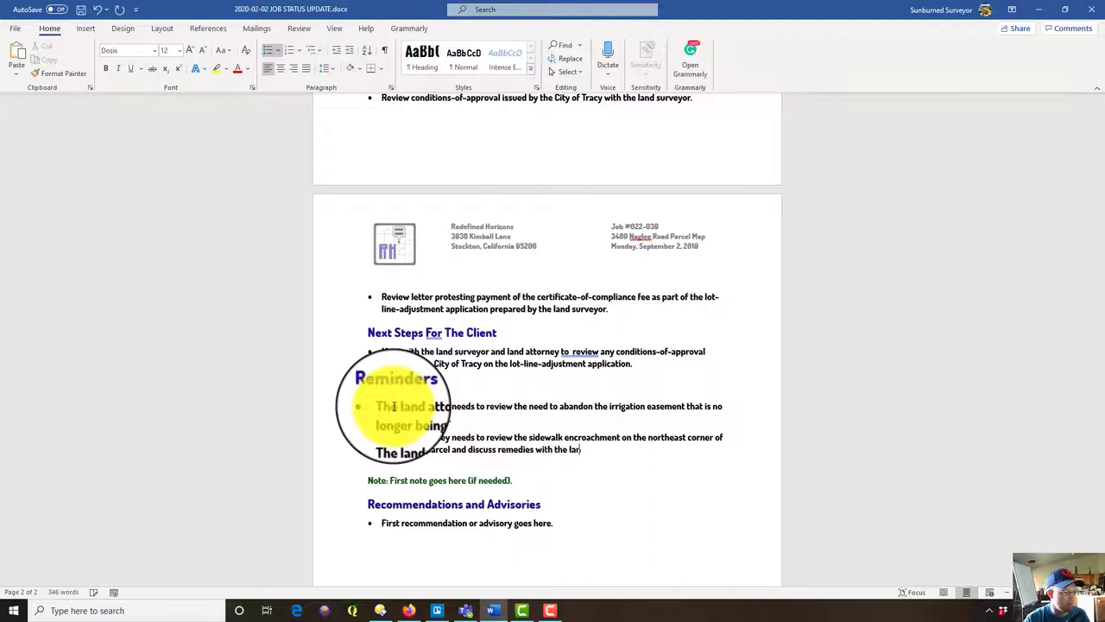
pyautogui.write('d surveyor.')
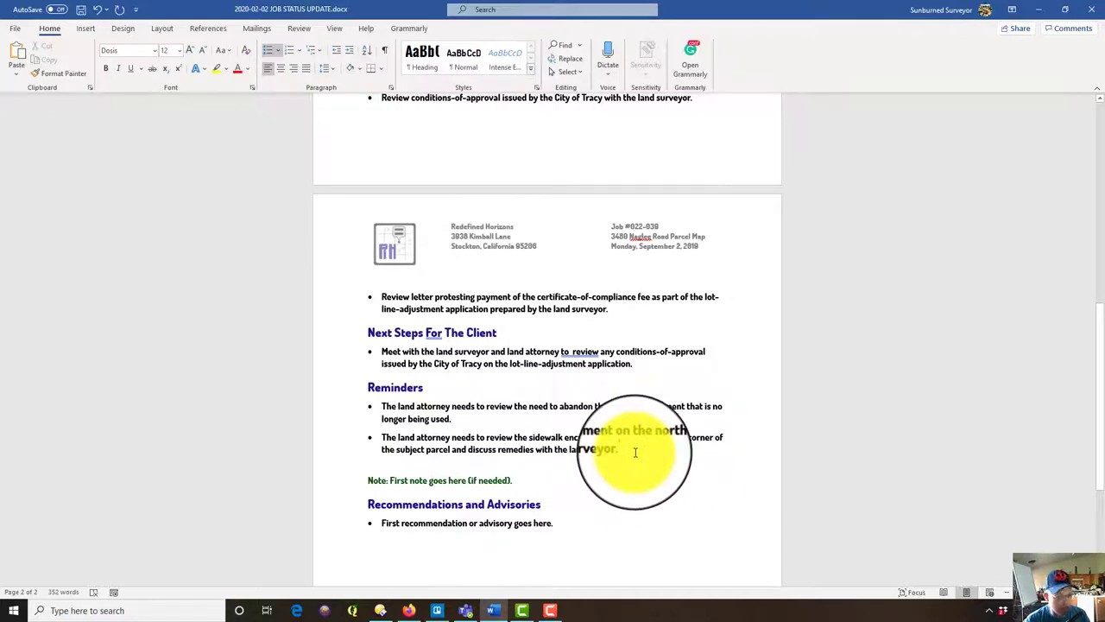
pyautogui.click(544, 480)
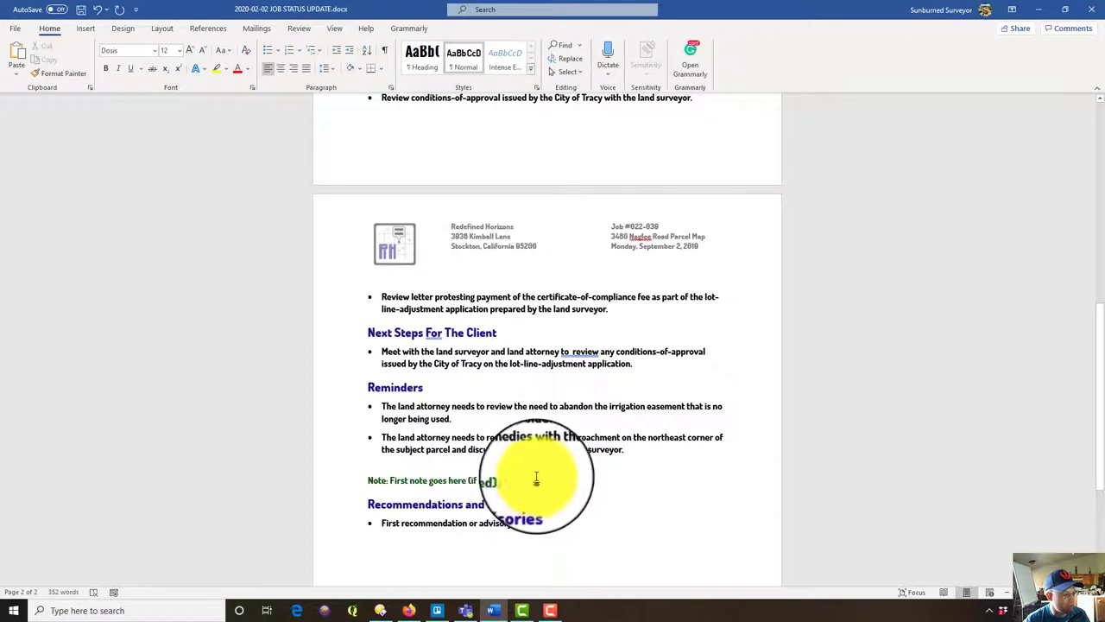
pyautogui.moveTo(512, 480); pyautogui.dragTo(394, 479)
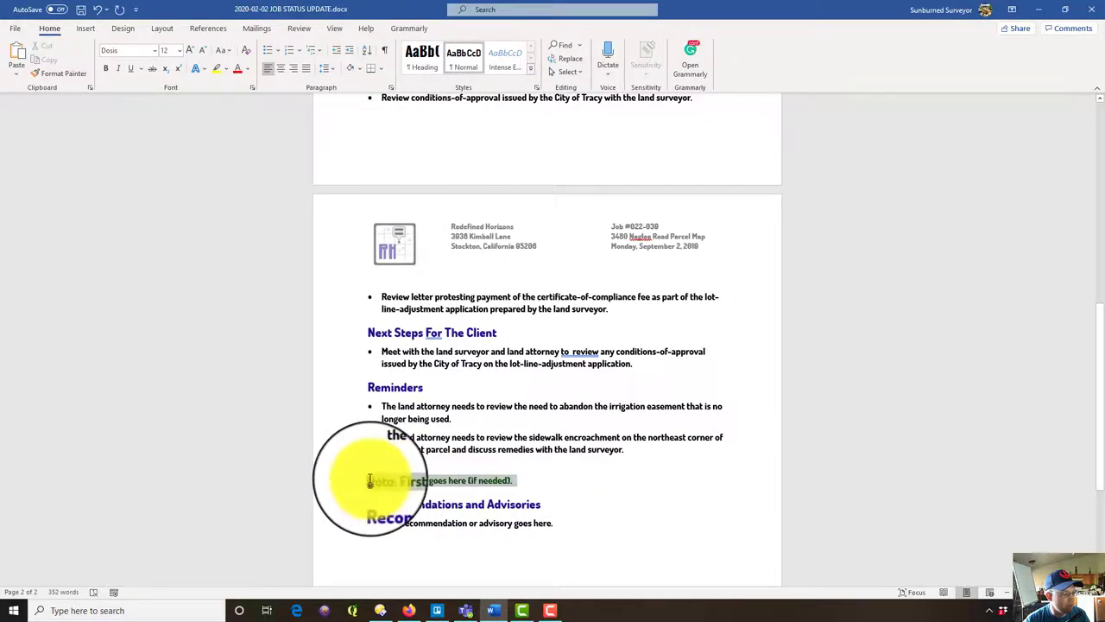
# Cut the Note line from under Reminders and remove the leftover empty line.
pyautogui.rightClick(387, 480)
pyautogui.click(434, 271)
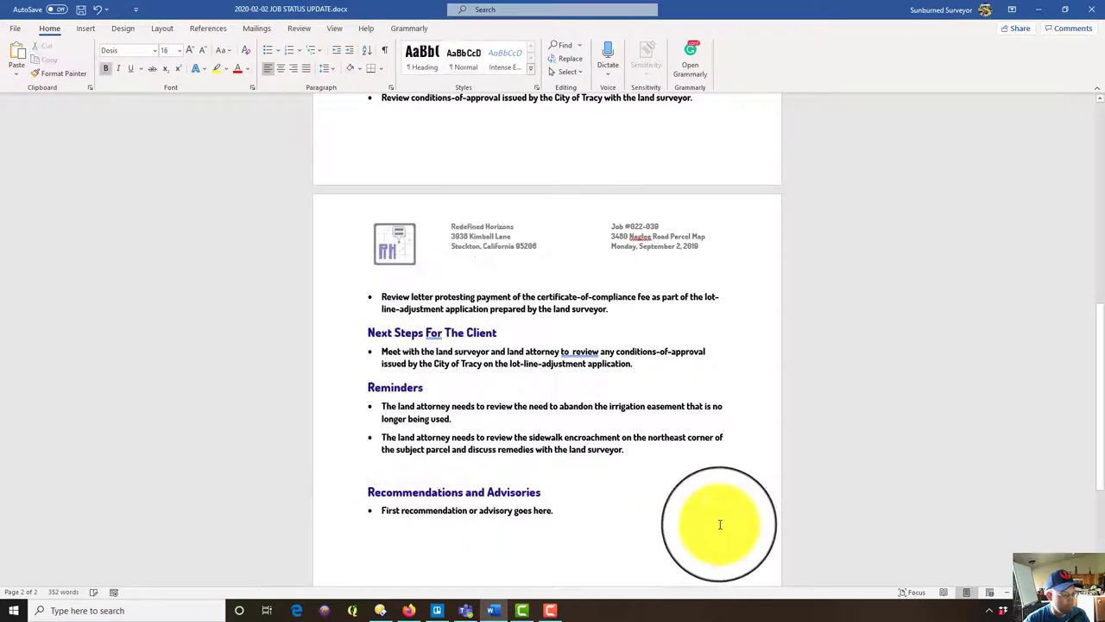
pyautogui.press('BackSpace')
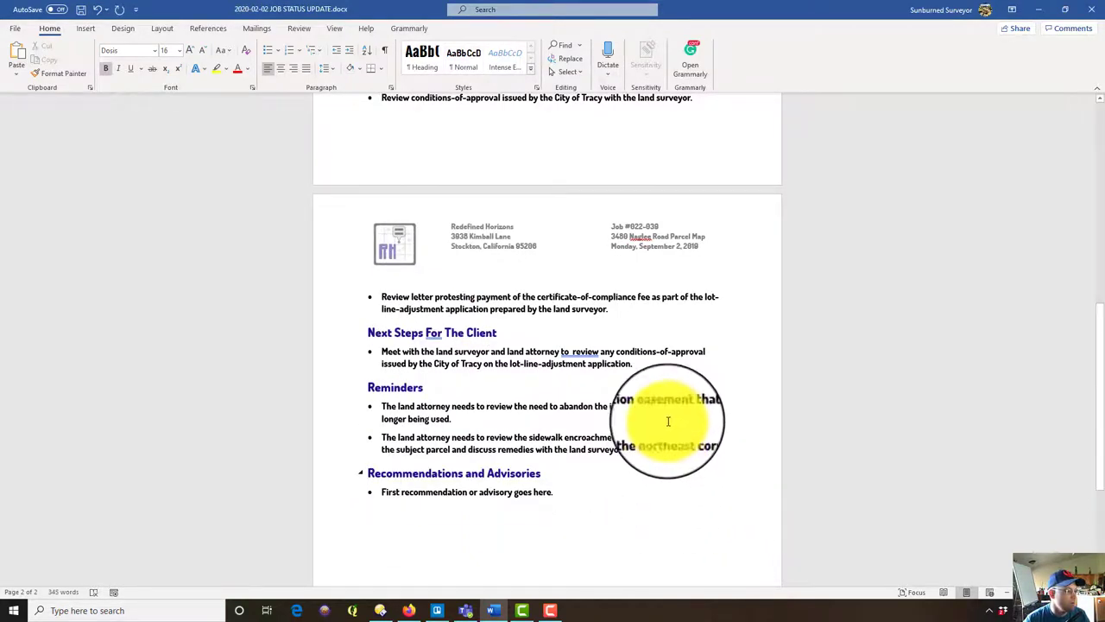
# Paste the Note line into a new paragraph after the 'City of Tracy' completed-work bullet.
pyautogui.scroll(1, 638, 420)
pyautogui.scroll(8, 638, 421)
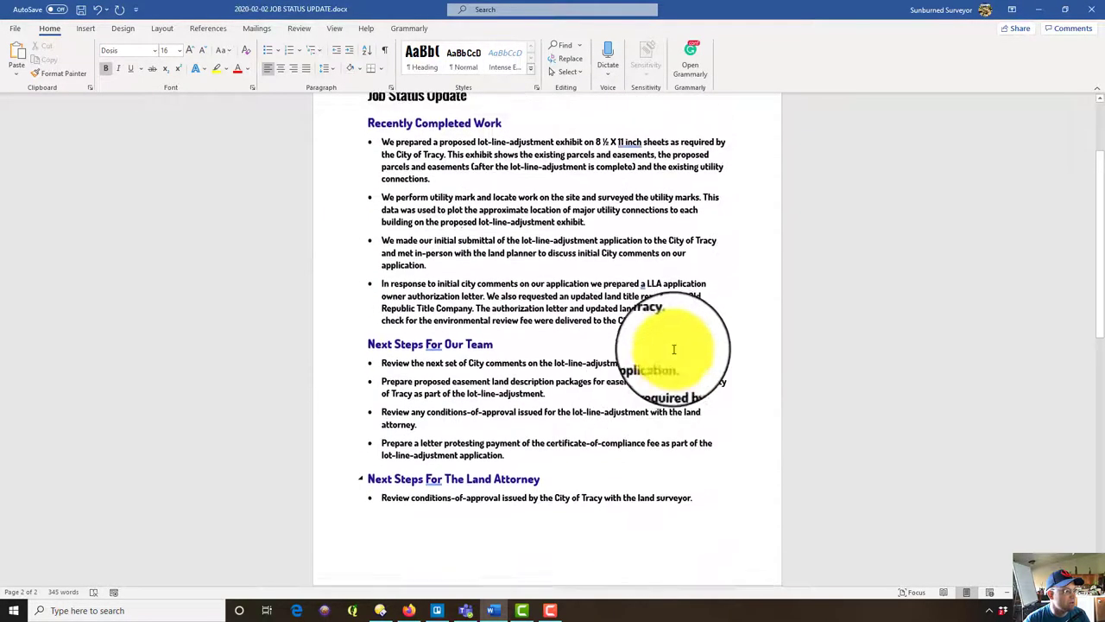
pyautogui.click(701, 392)
pyautogui.press('Return')
pyautogui.press('Return')
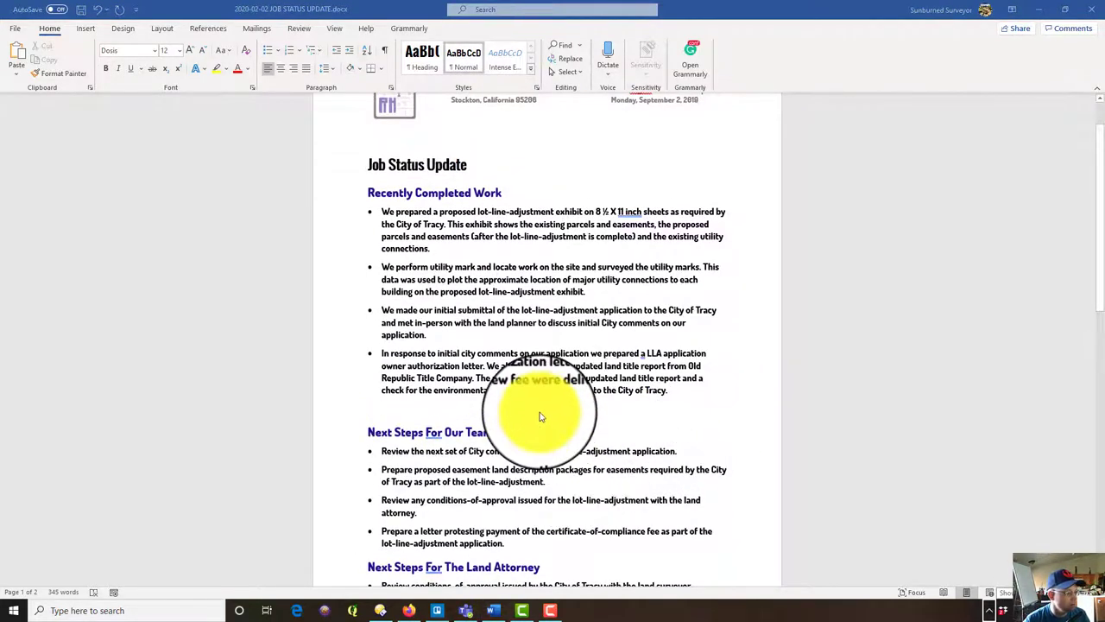
pyautogui.press('super+s')
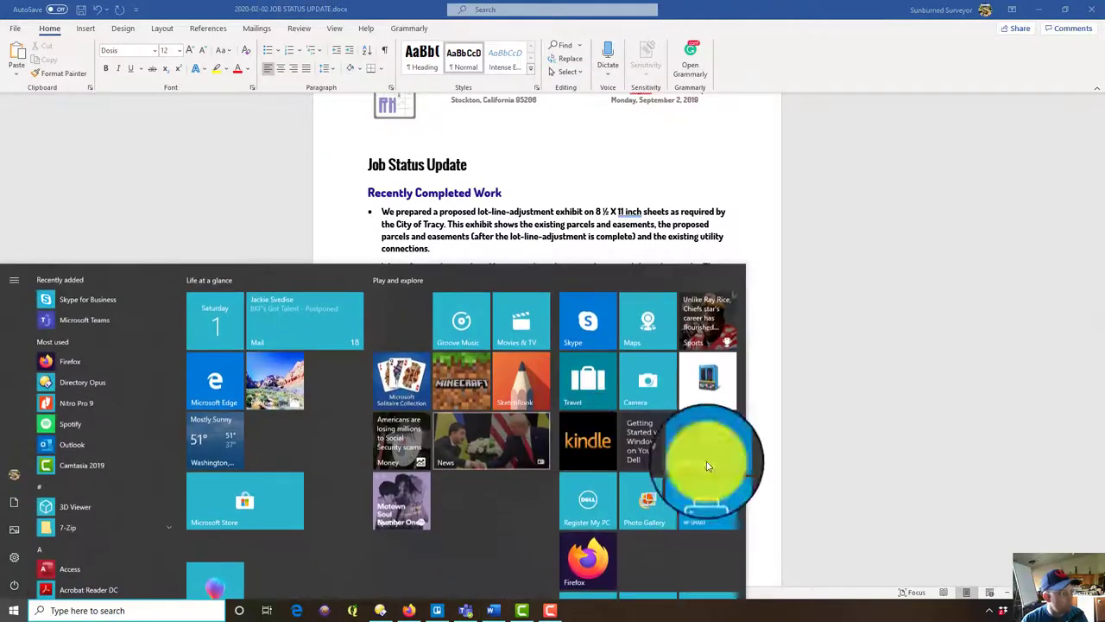
pyautogui.press('Escape')
pyautogui.click(424, 406)
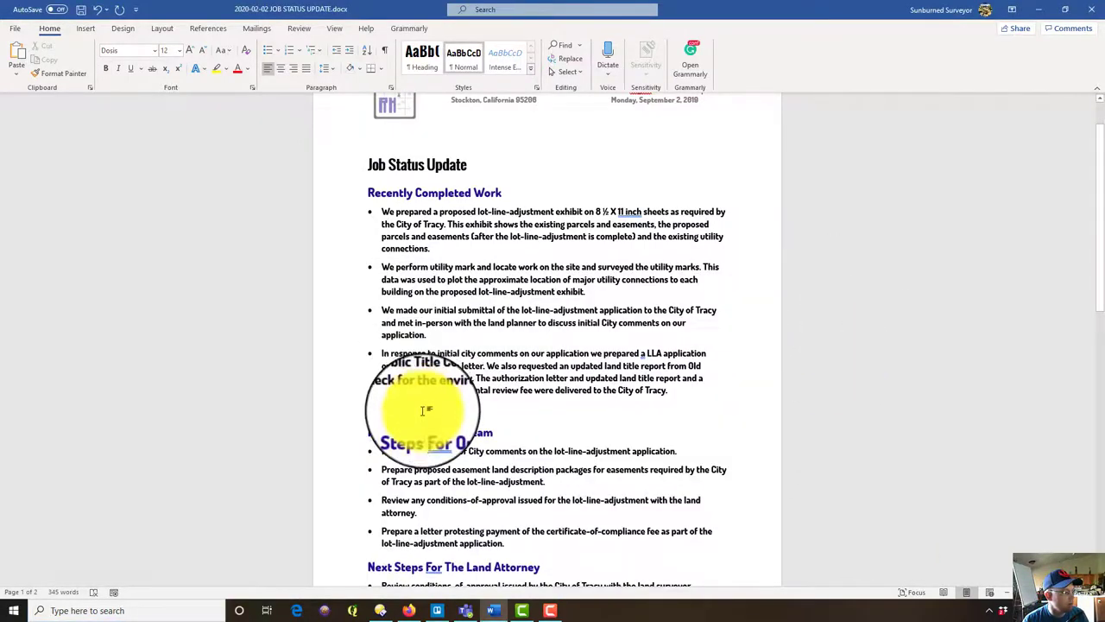
pyautogui.hotkey('ctrl', 'v')
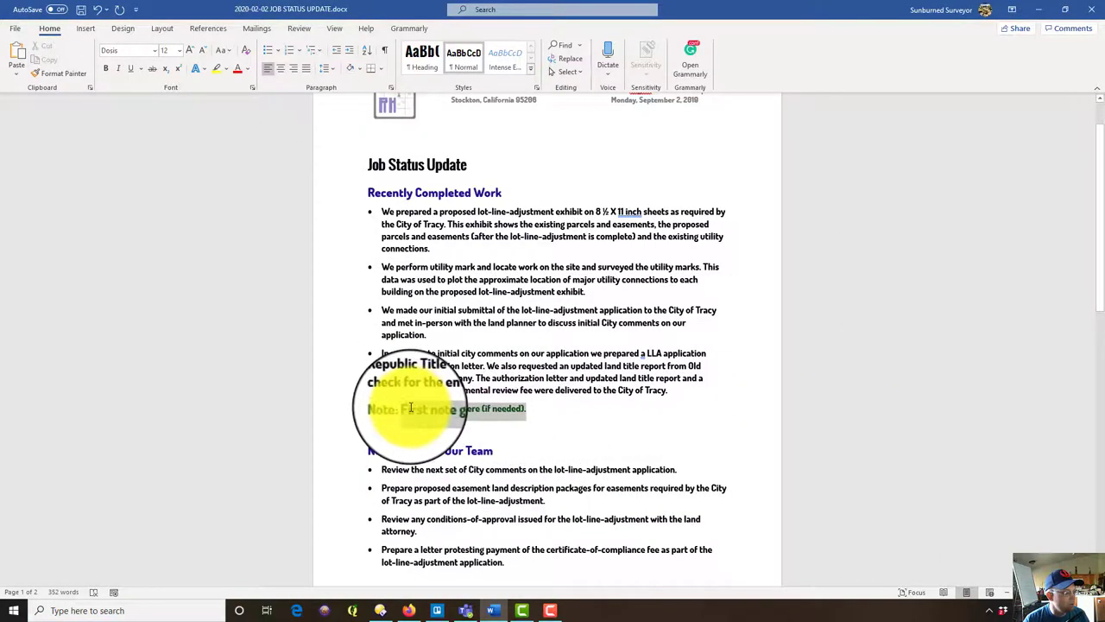
# Replace the Note placeholder with text about unlocated utility connections and a possible exhibit revision.
pyautogui.click(411, 406)
pyautogui.hotkey('shift', 'End')
pyautogui.press('Delete')
pyautogui.press('BackSpace')
pyautogui.write('We h')
pyautogui.write('were ur')
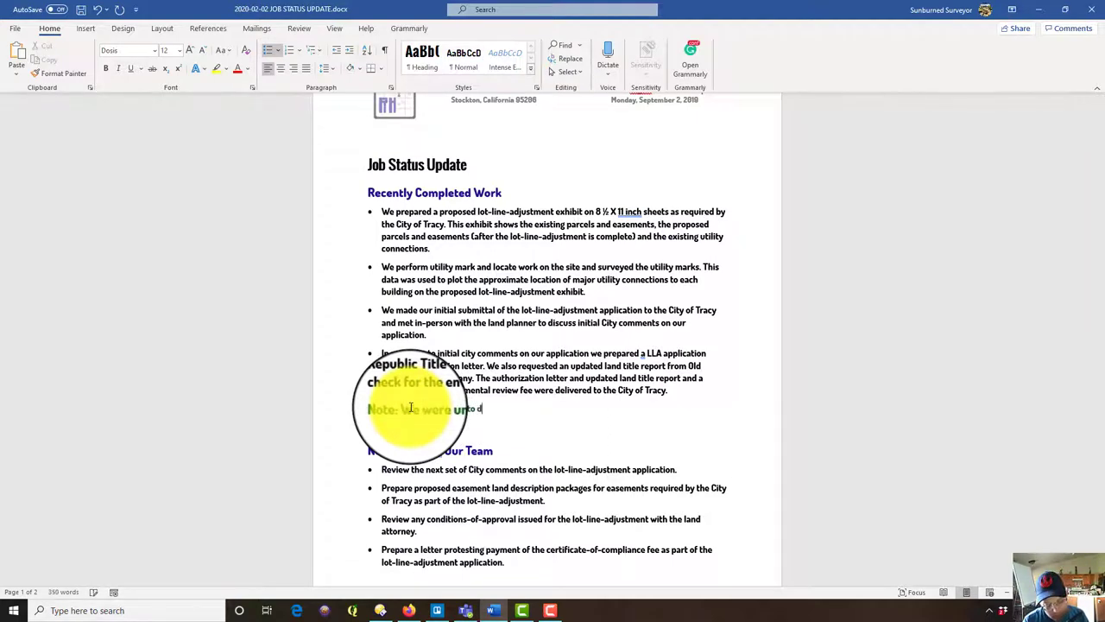
pyautogui.write('efinitie')
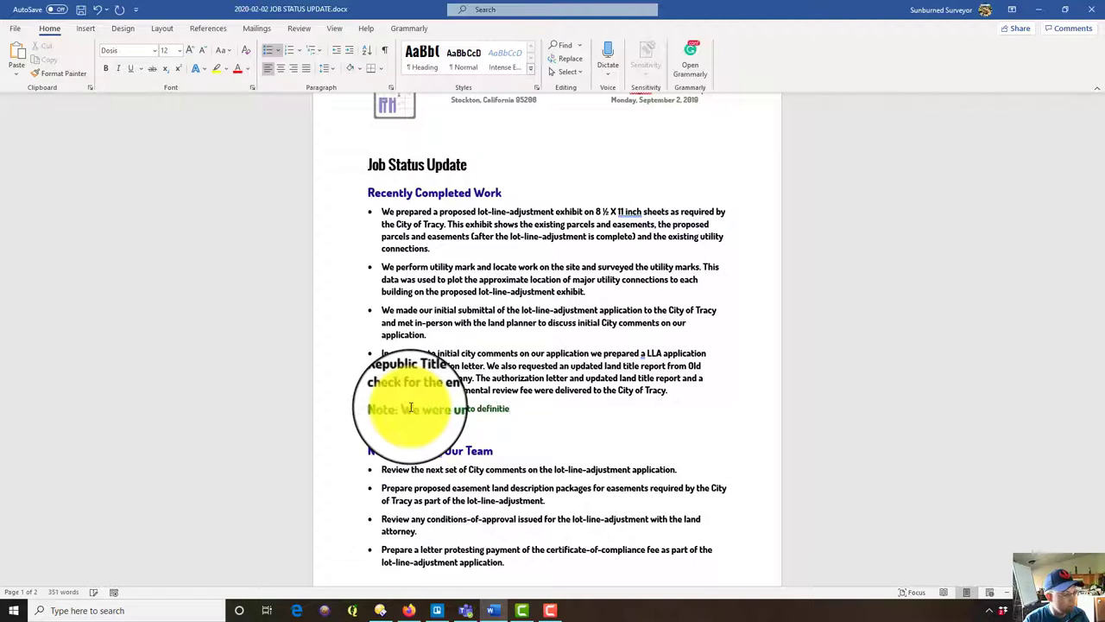
pyautogui.write('fely locate a')
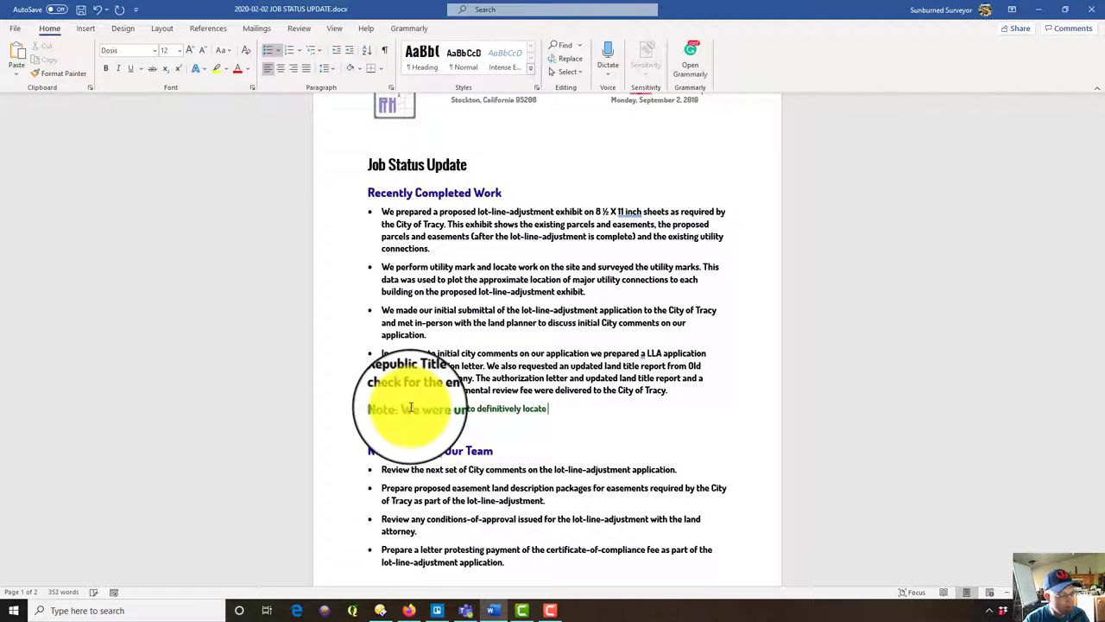
pyautogui.write('ll ut')
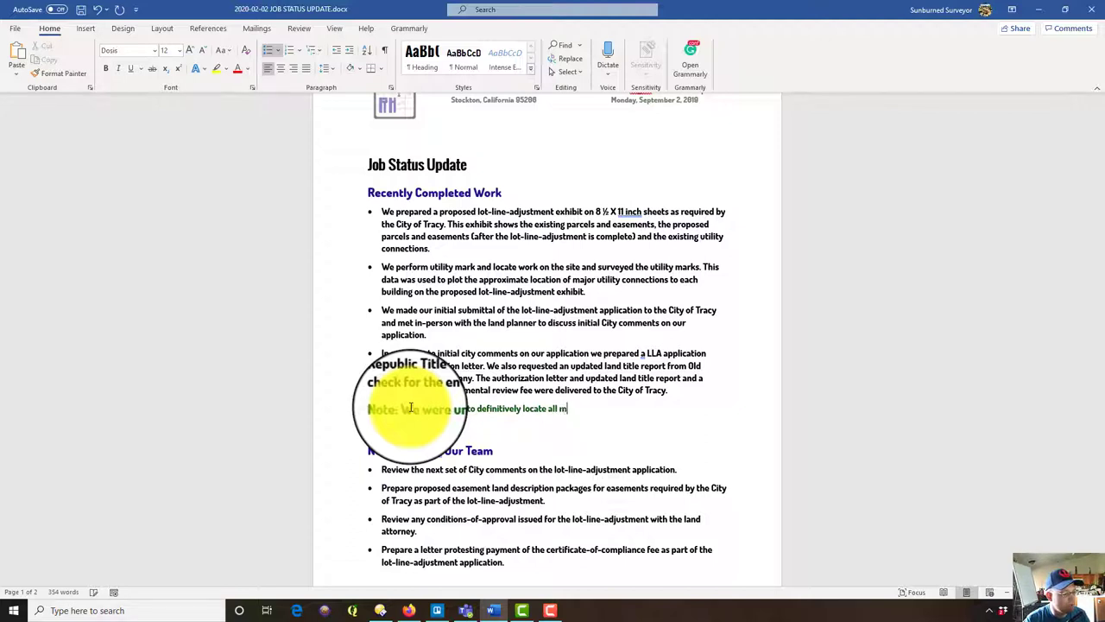
pyautogui.write('ajor ut')
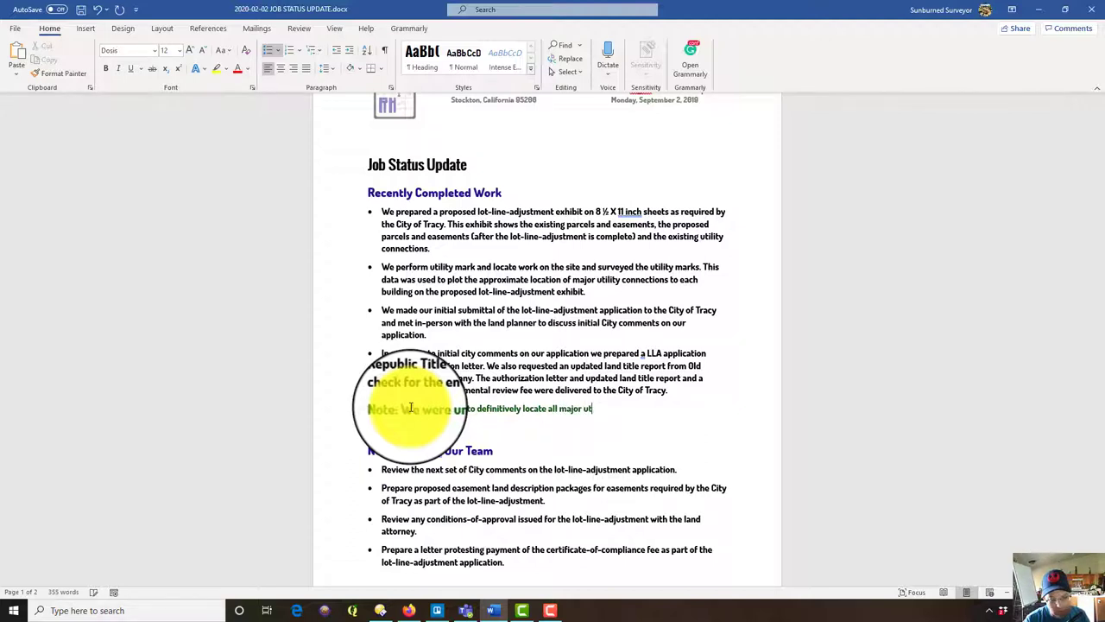
pyautogui.write('ility service con')
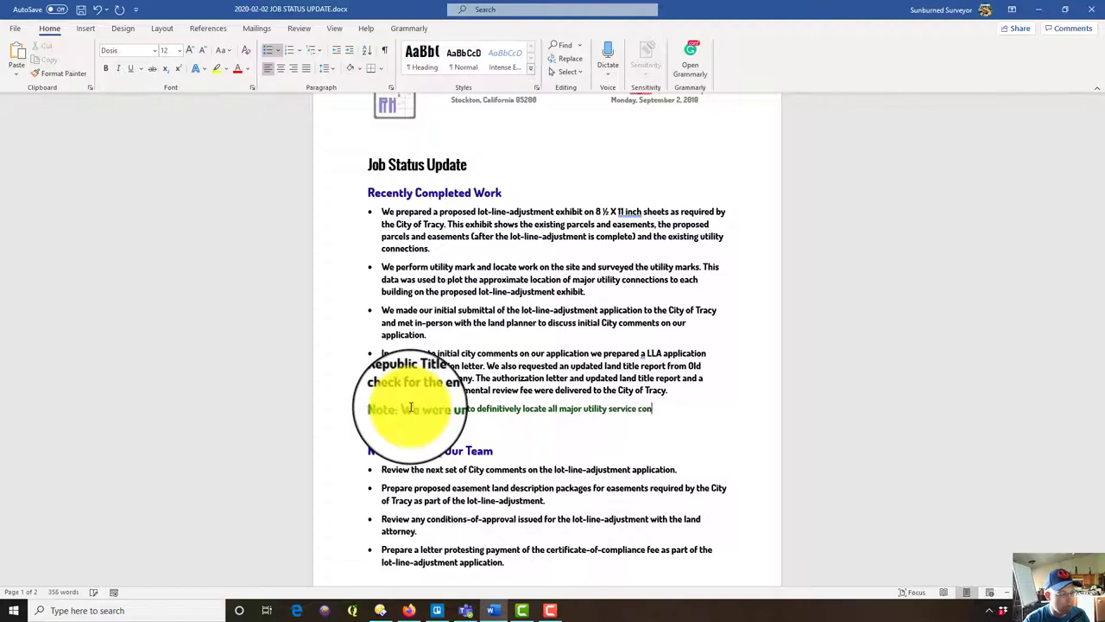
pyautogui.write('nections to each of the')
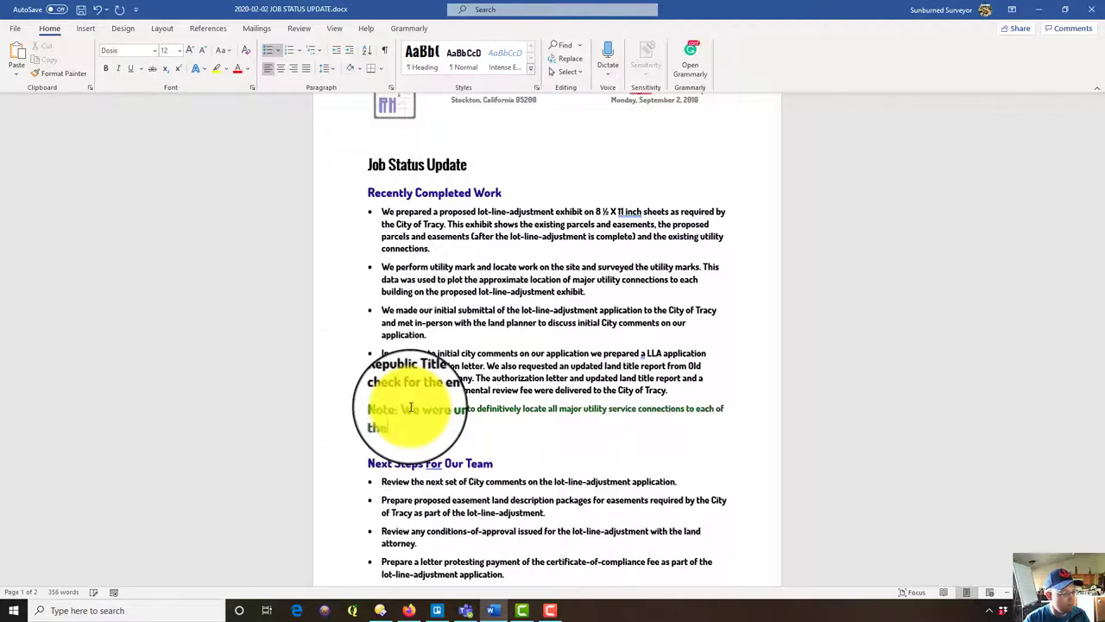
pyautogui.write(' buildings as')
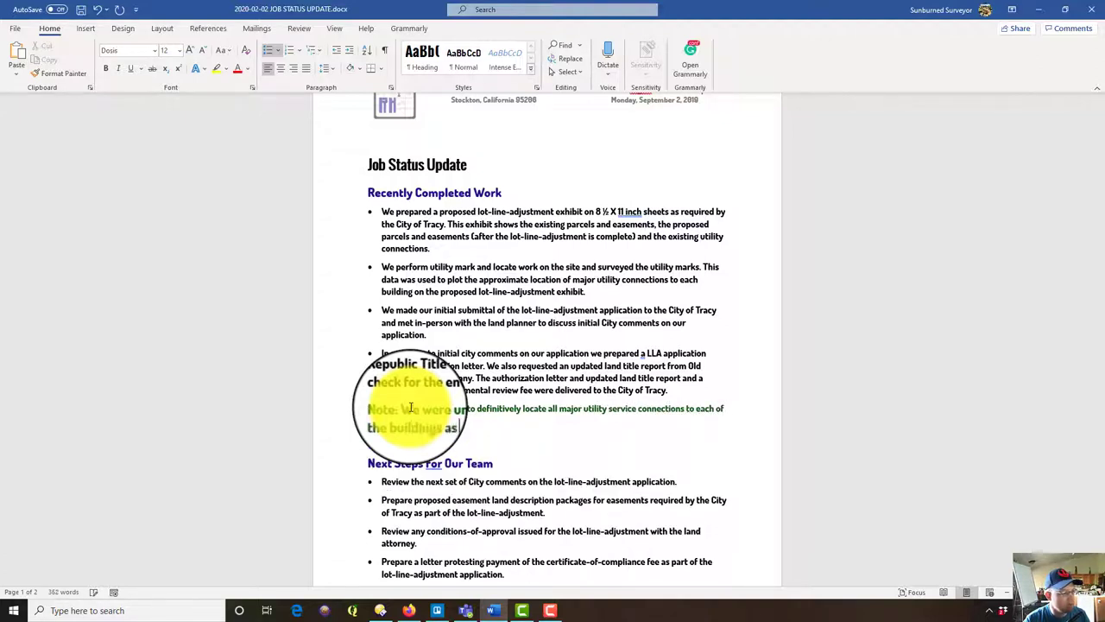
pyautogui.write('f our recen two')
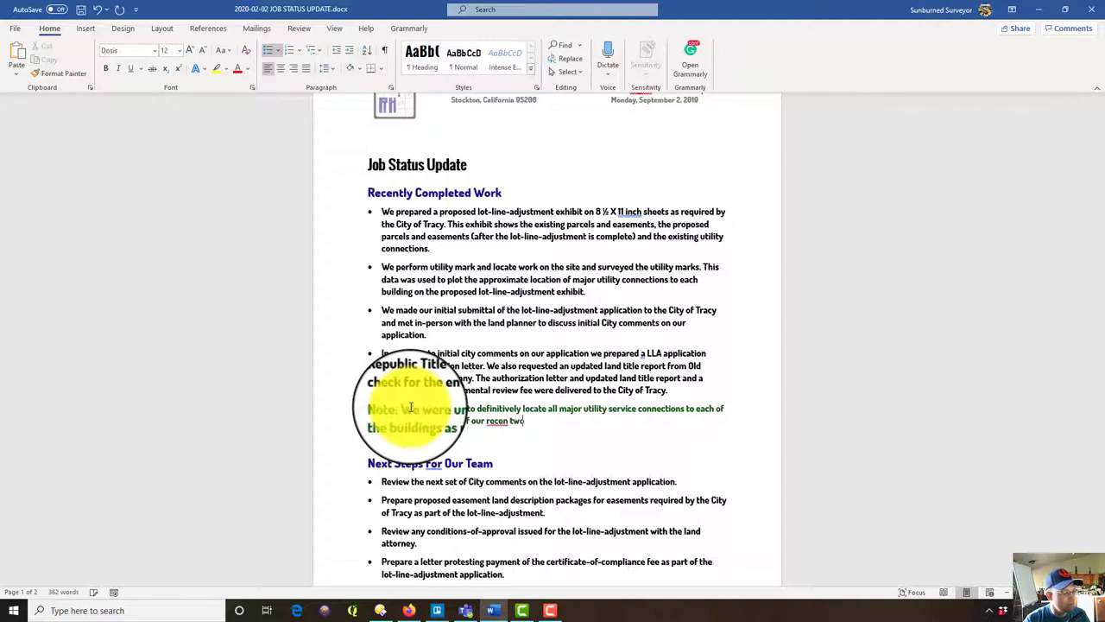
pyautogui.press('BackSpace')
pyautogui.press('BackSpace')
pyautogui.press('BackSpace')
pyautogui.write('work. We will review the bu')
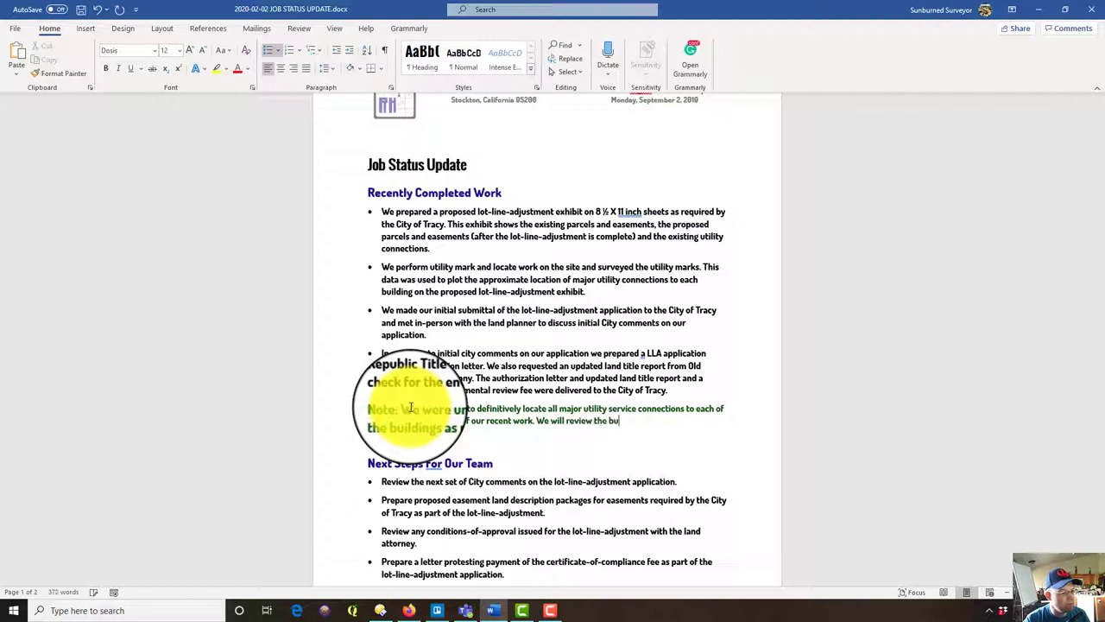
pyautogui.write('ilding and')
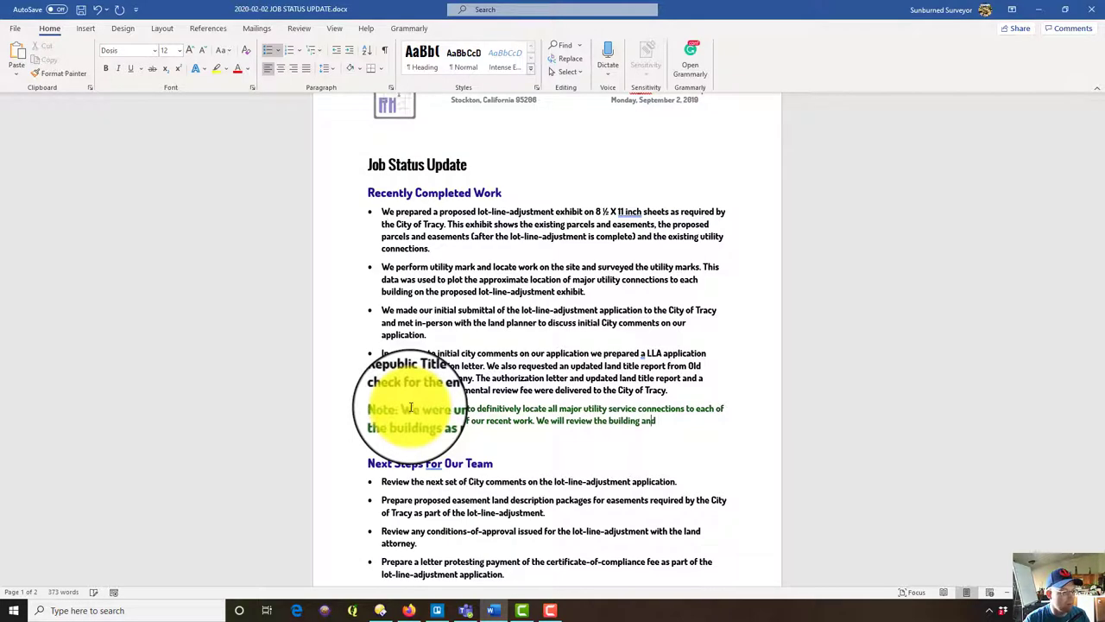
pyautogui.write(' site improvem')
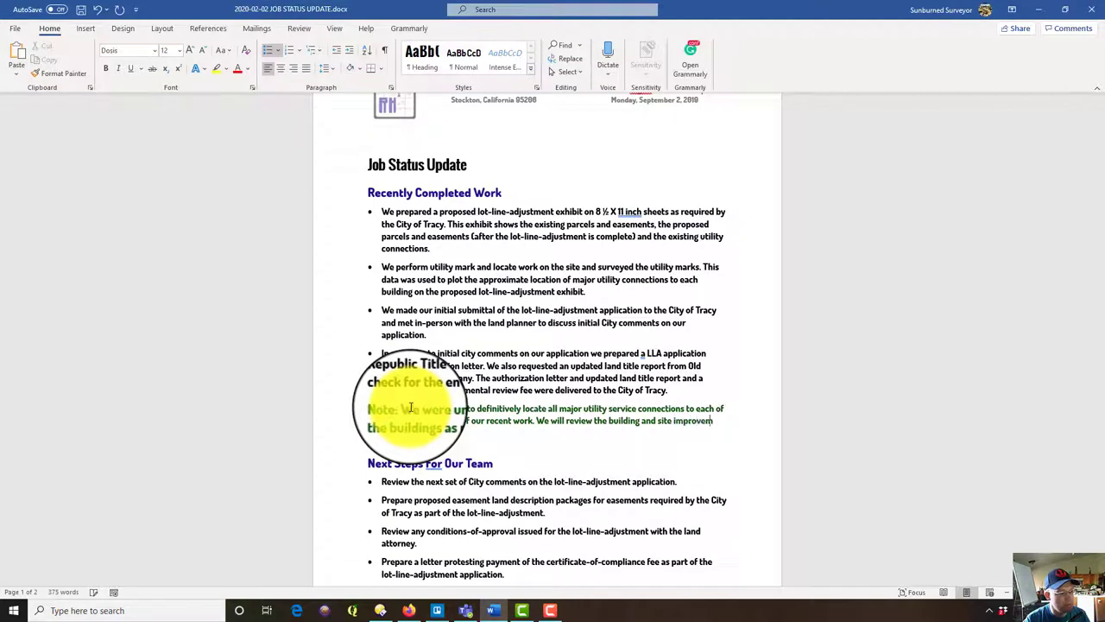
pyautogui.write('ent plans as soon')
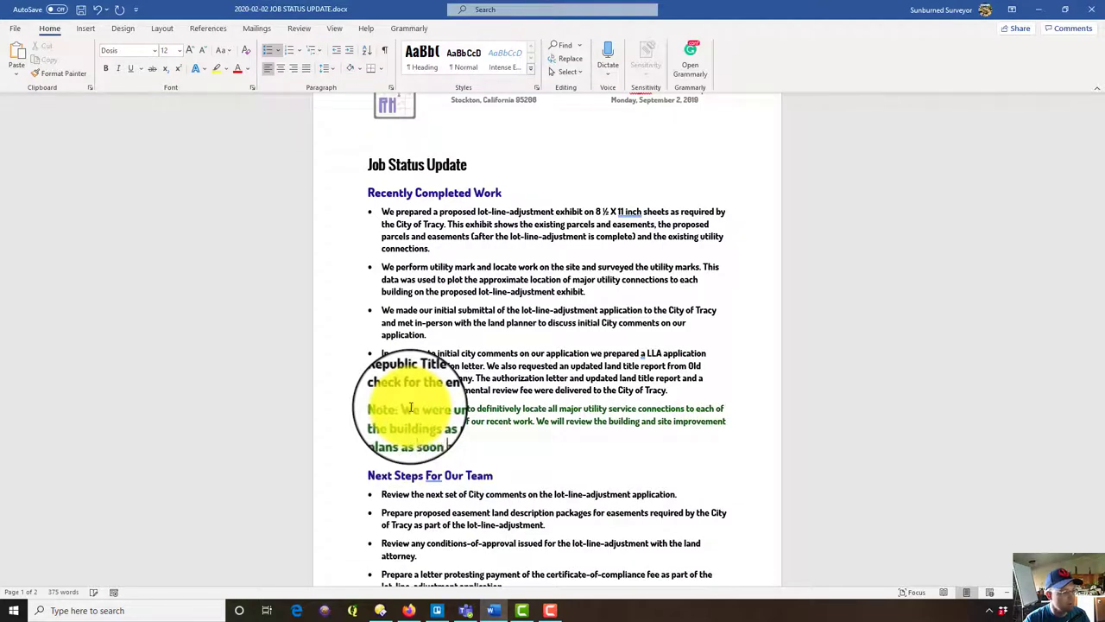
pyautogui.write(' as we receive them from the city. We may need to rev')
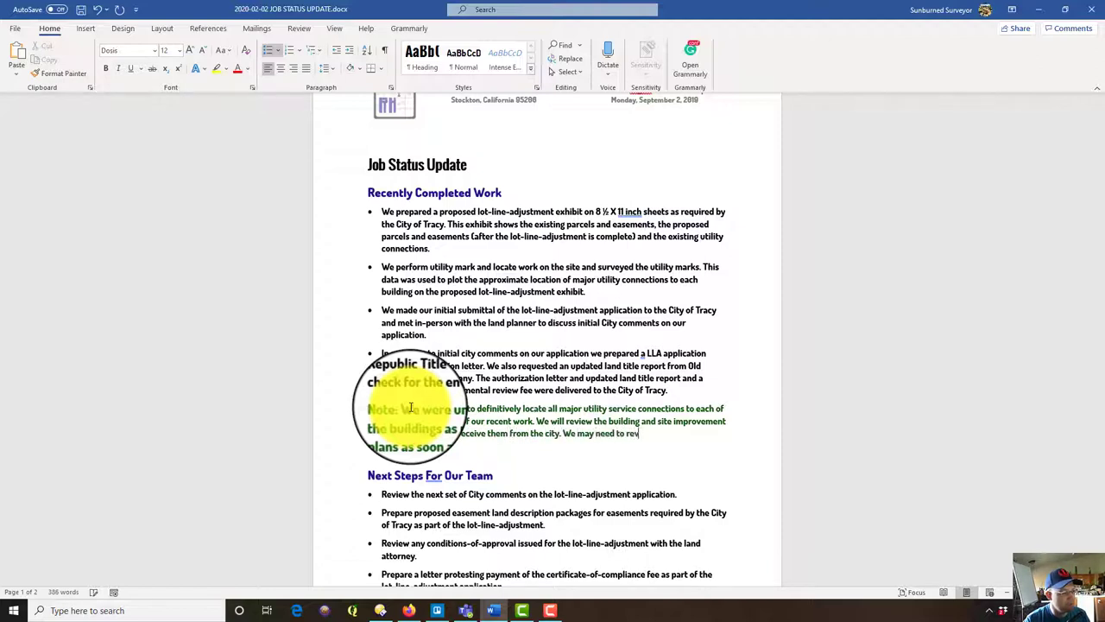
pyautogui.write('ise the proposed l')
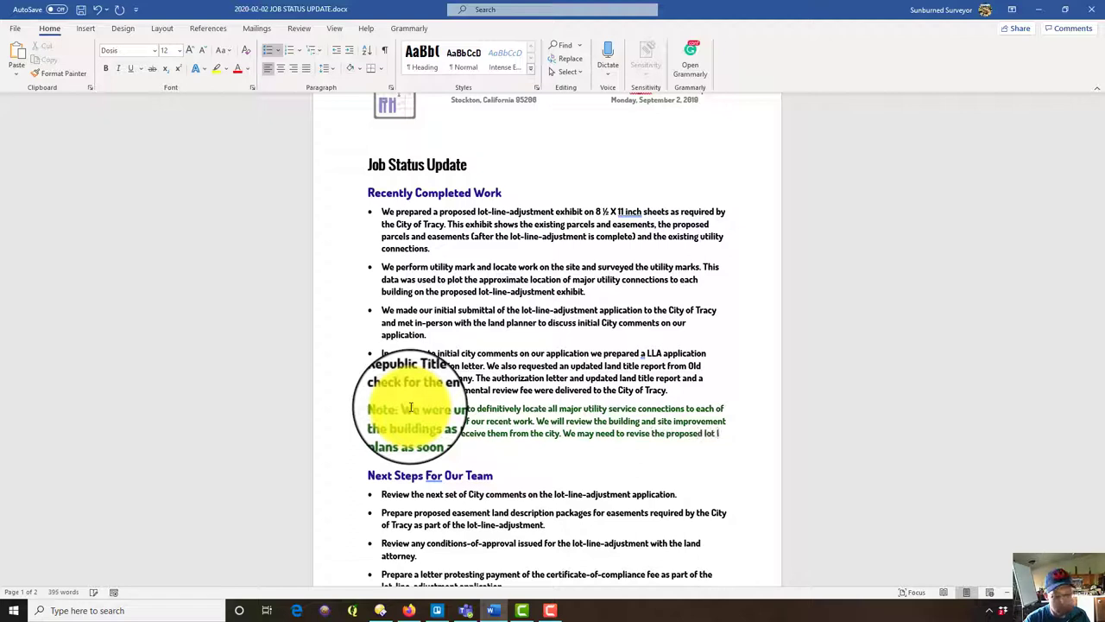
pyautogui.write('ot-line-adjustment exhi')
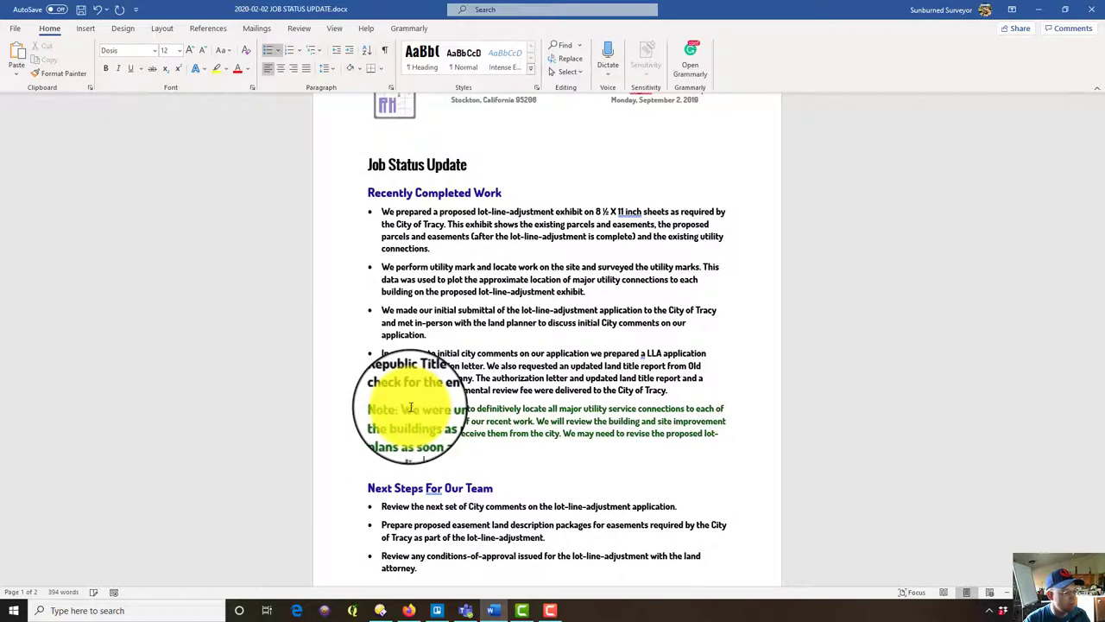
pyautogui.write('bit after we ha')
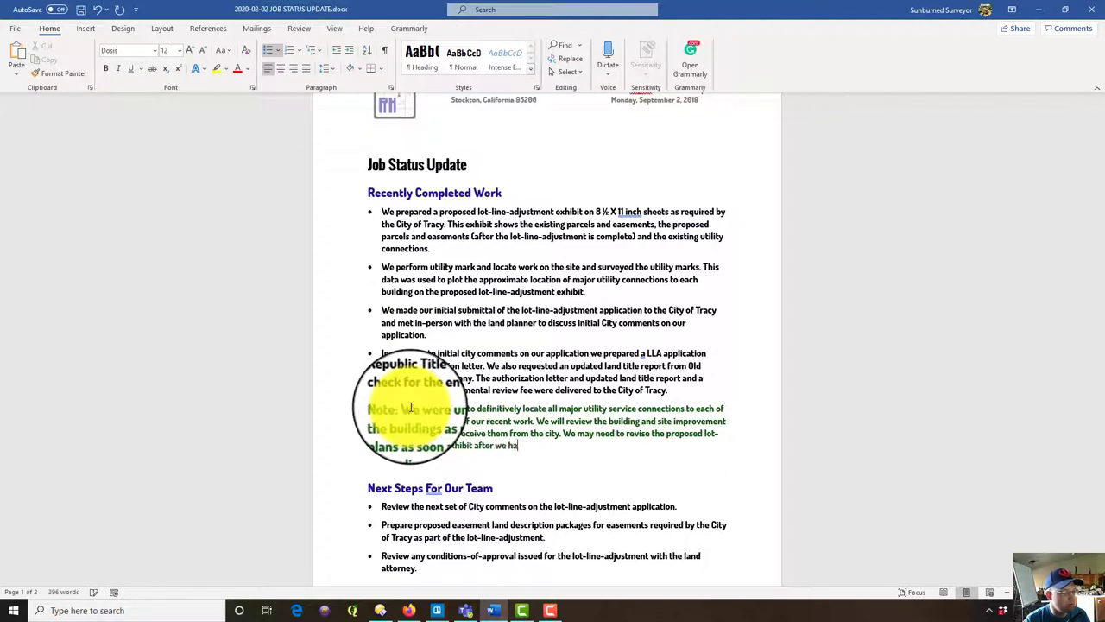
pyautogui.write('ve received this information.')
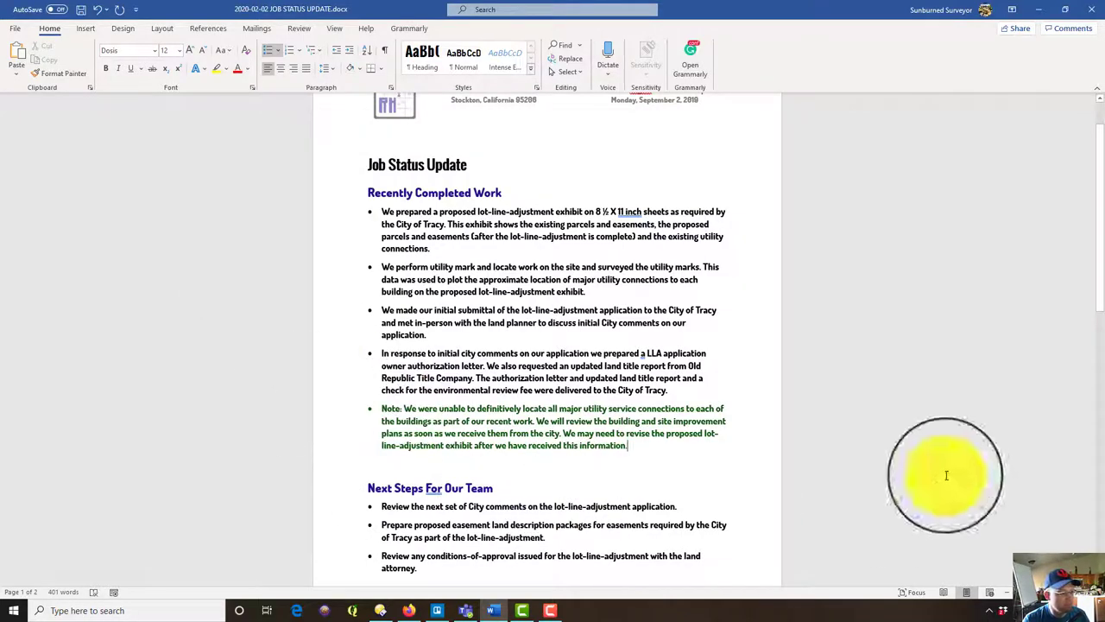
pyautogui.scroll(-3, 596, 446)
pyautogui.scroll(3, 570, 442)
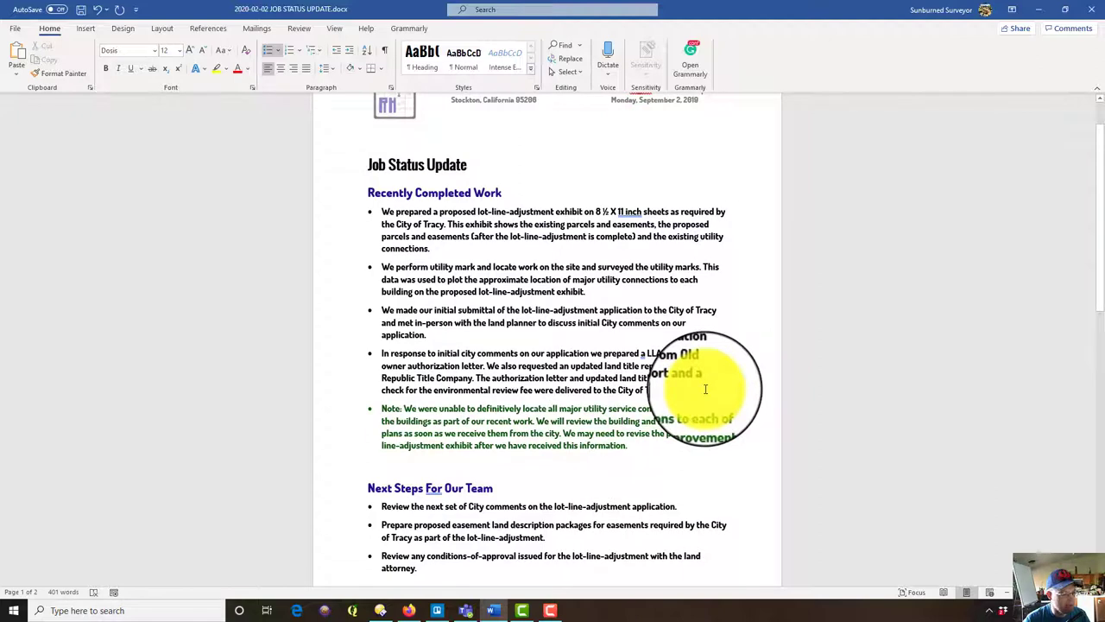
# Add an empty bullet after the last completed-work item and remove the Note's bullet formatting.
pyautogui.click(706, 389)
pyautogui.press('Return')
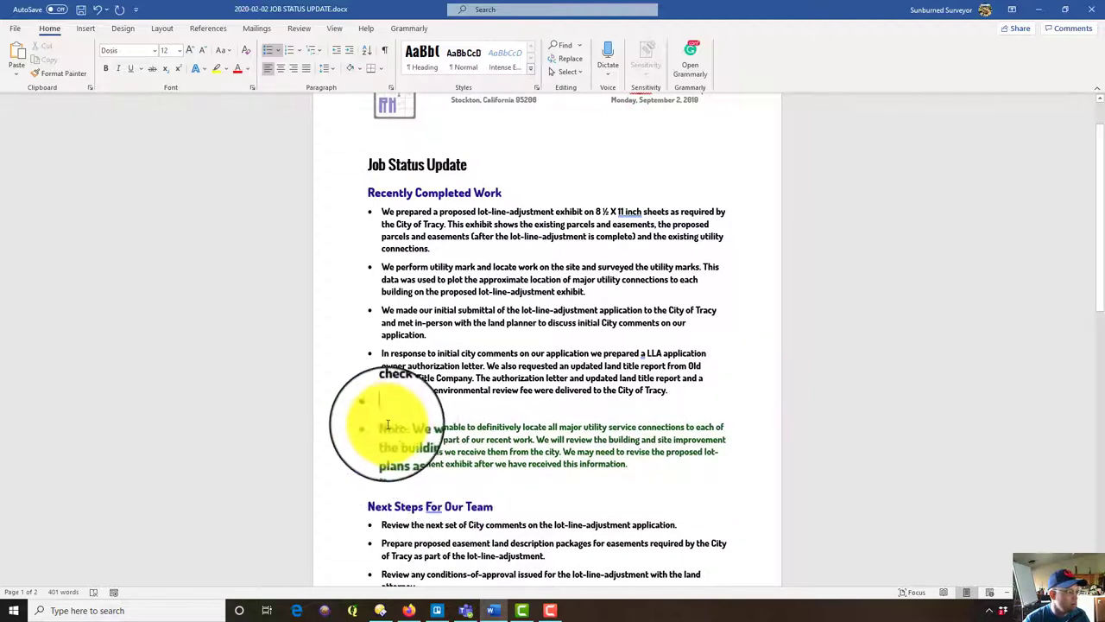
pyautogui.click(412, 440)
pyautogui.hotkey('ctrl', 'shift', 'n')
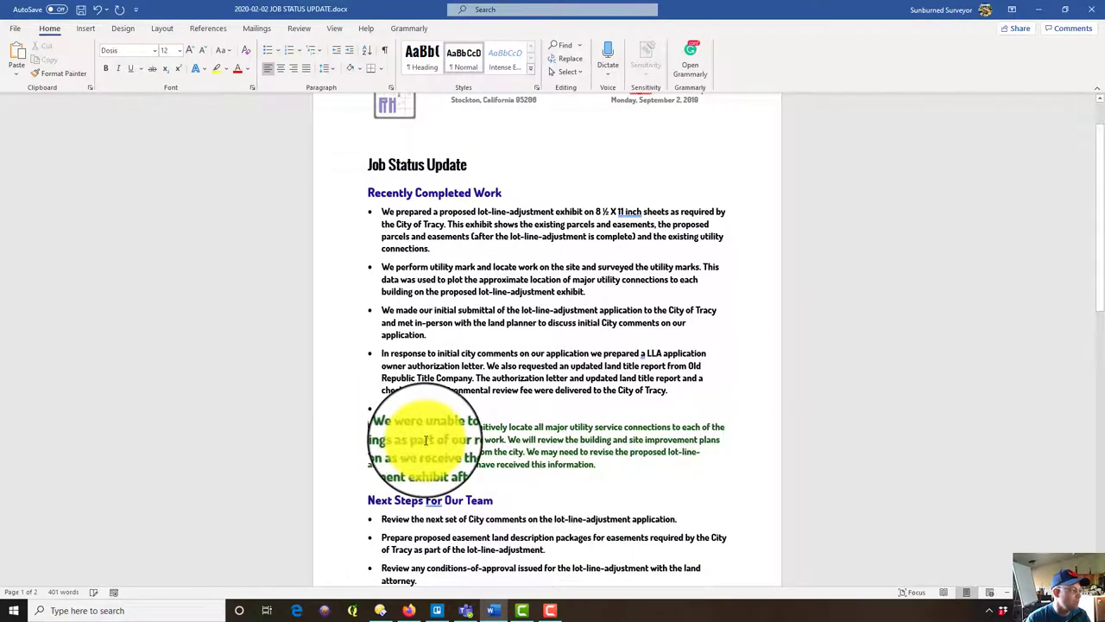
# Fill the new bullet: requested building and site improvement plans for the parcels from City of Tracy.
pyautogui.click(436, 409)
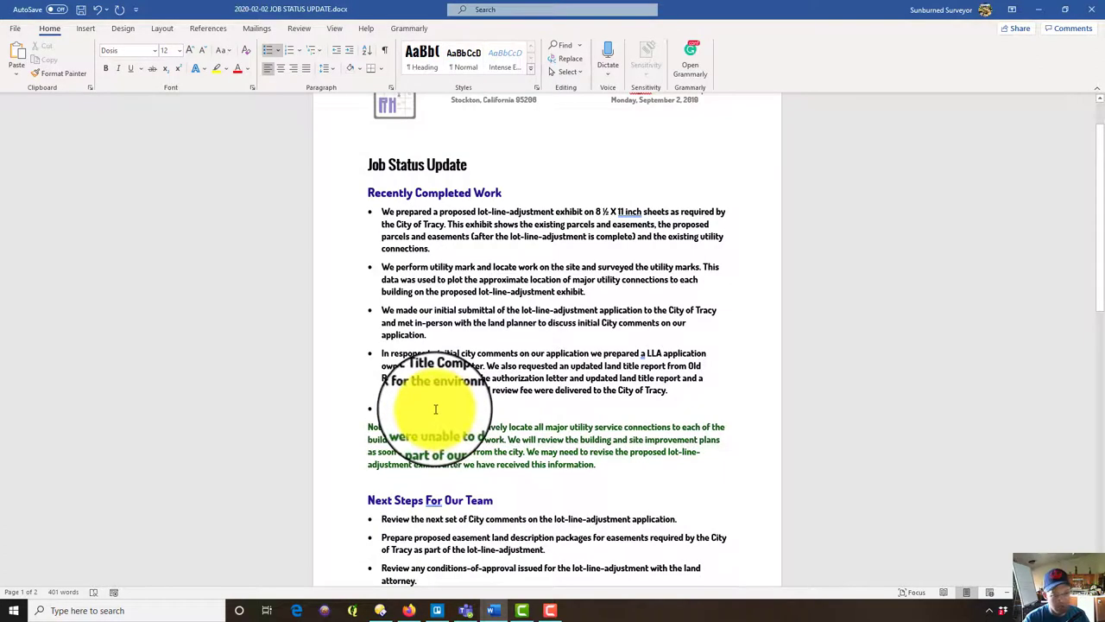
pyautogui.write('(')
pyautogui.write('requested the buil')
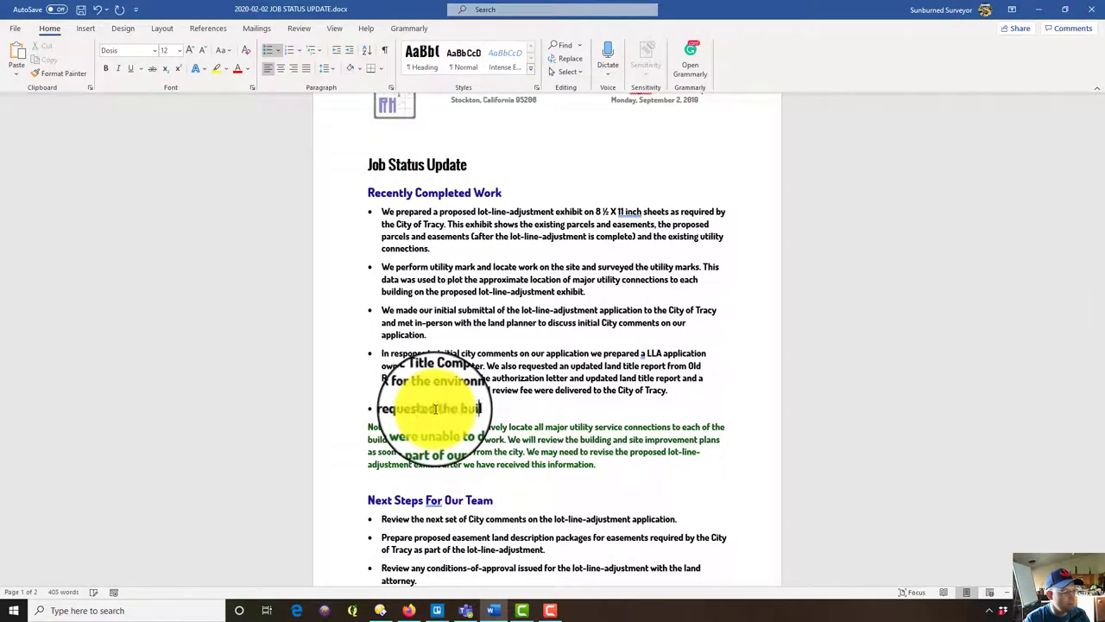
pyautogui.write('dan and site improvement plans for the subject parcels from City of Tracy')
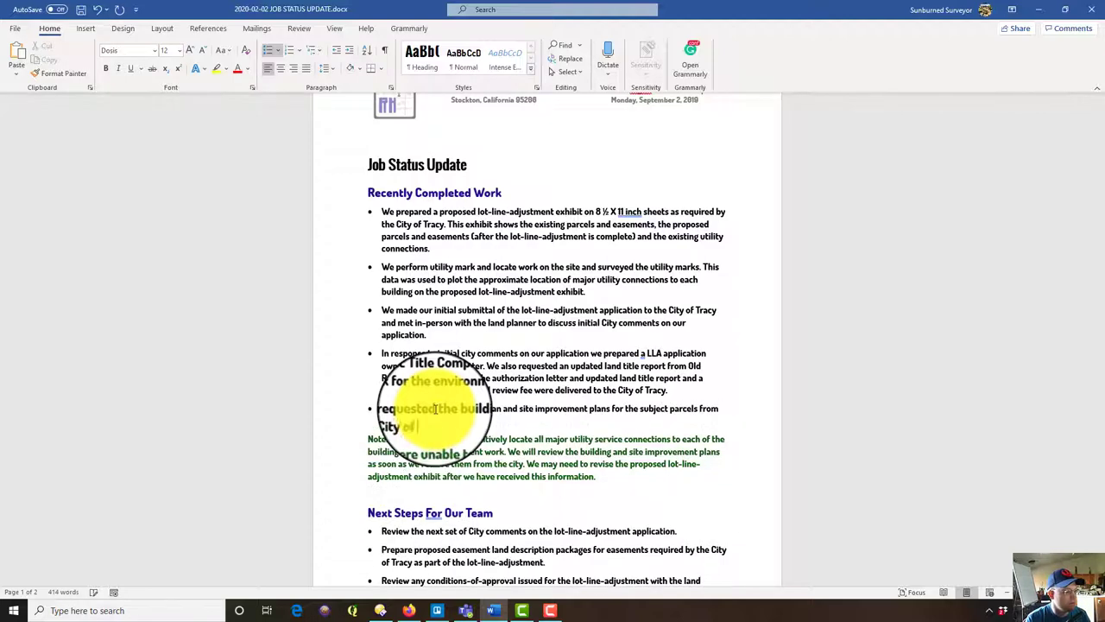
pyautogui.write('.')
pyautogui.scroll(-5, 467, 414)
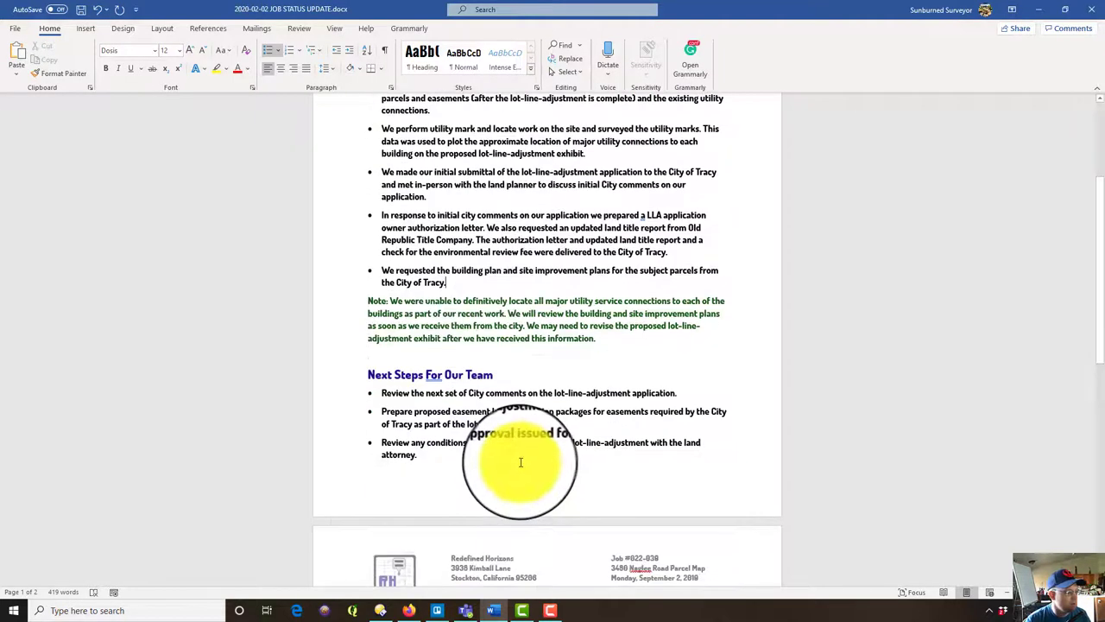
# Add a bullet under the protest-letter item about reviewing utility service information on City building or site plans.
pyautogui.scroll(-1, 501, 397)
pyautogui.click(529, 447)
pyautogui.press('Return')
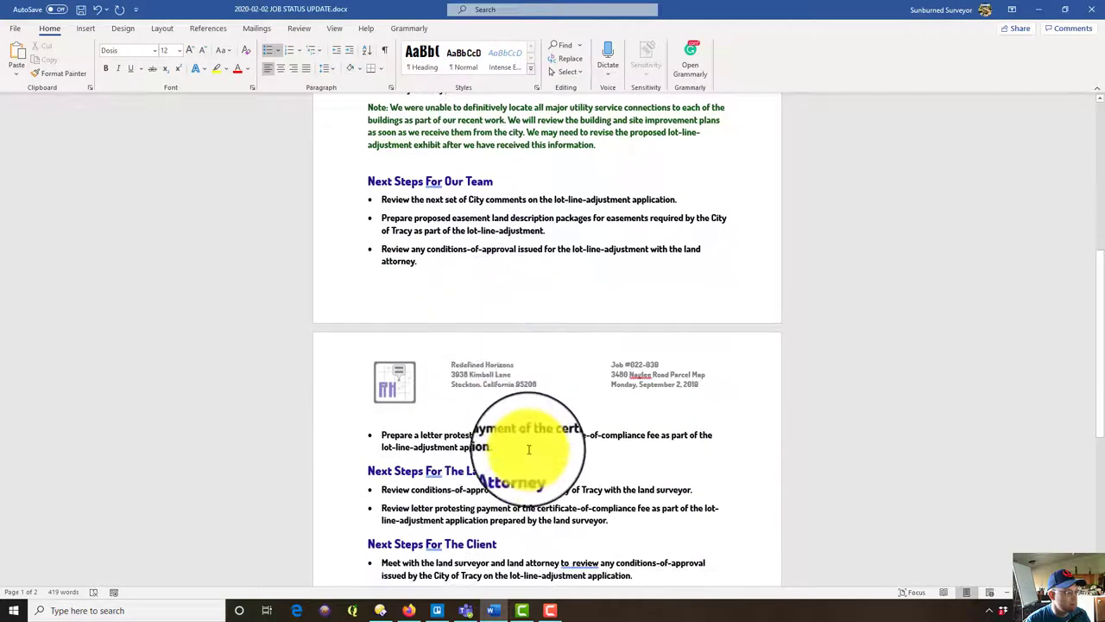
pyautogui.write('We need')
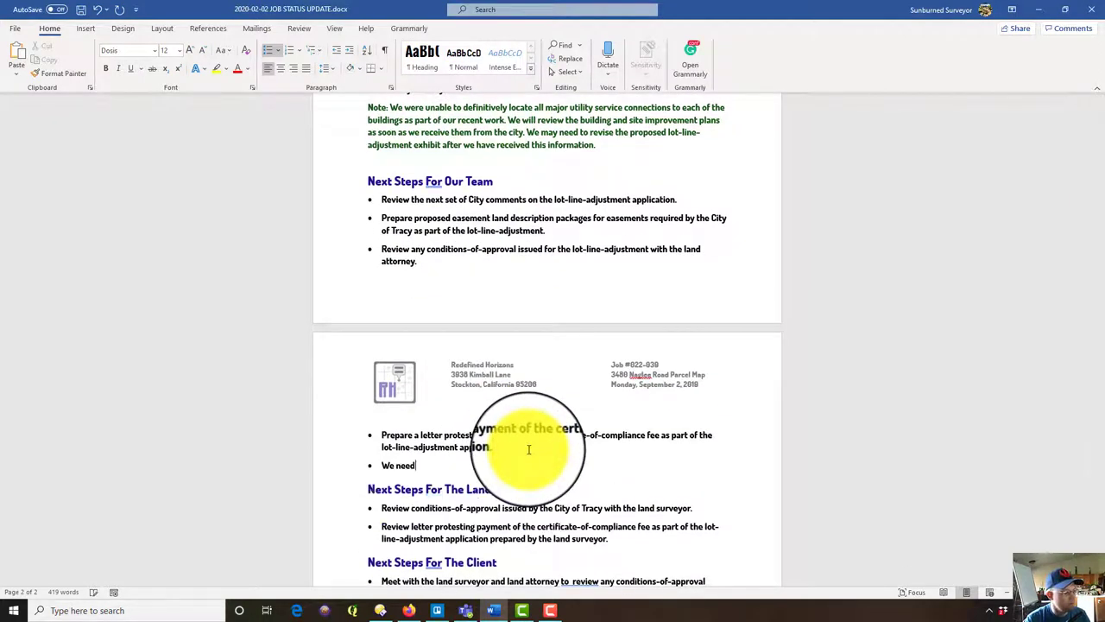
pyautogui.write(' to review the utility service info')
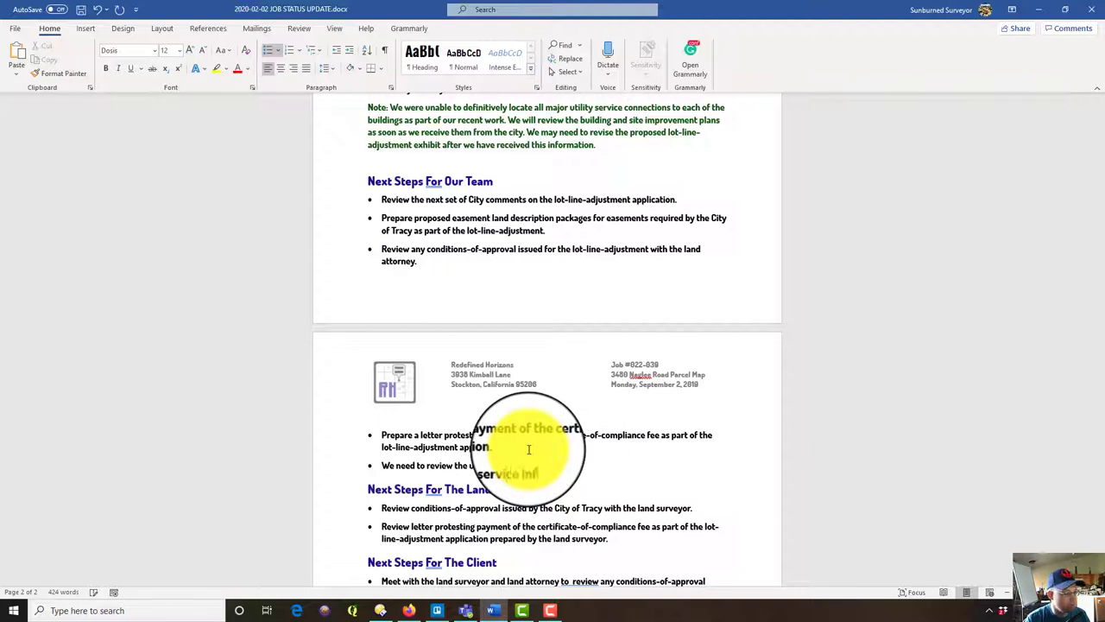
pyautogui.write('rmation shown on ')
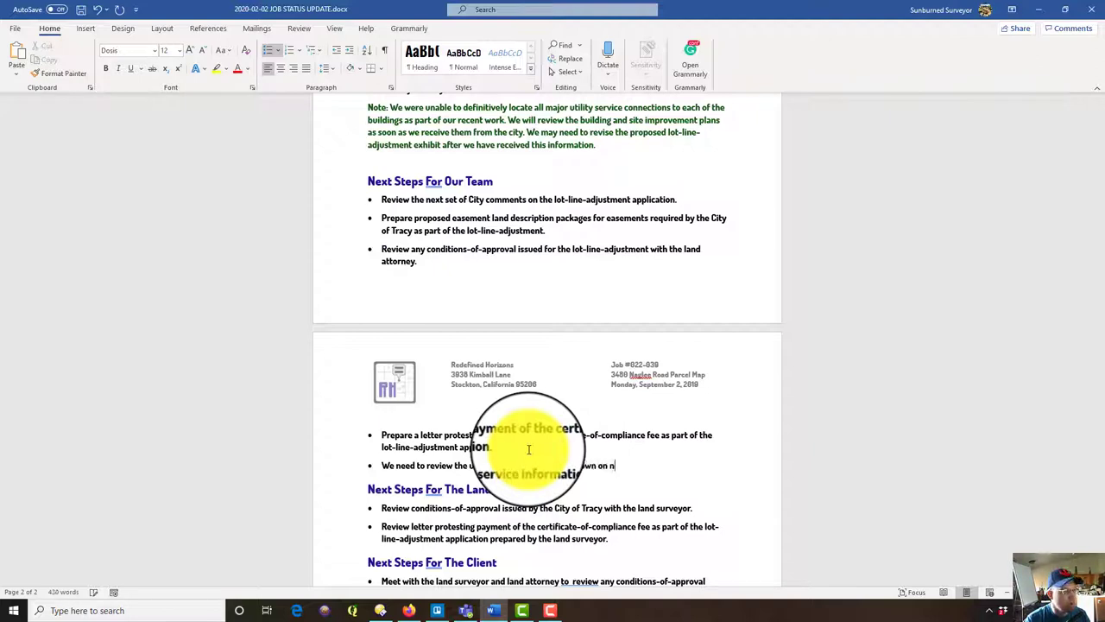
pyautogui.write('any buy')
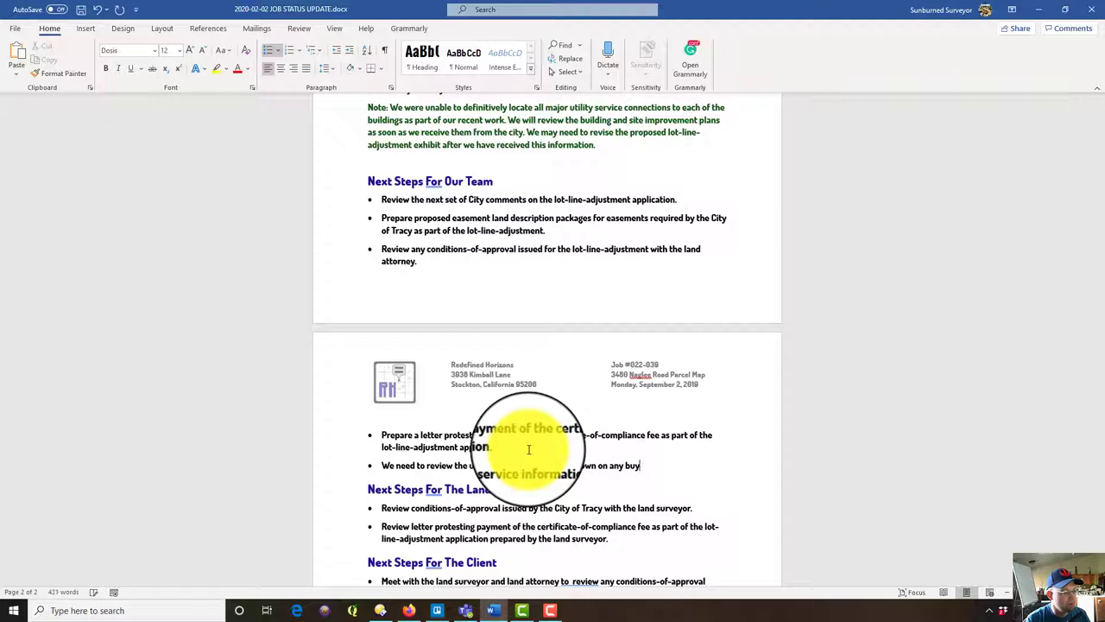
pyautogui.write('ilding plans or site imp')
pyautogui.write('rovements plans rec')
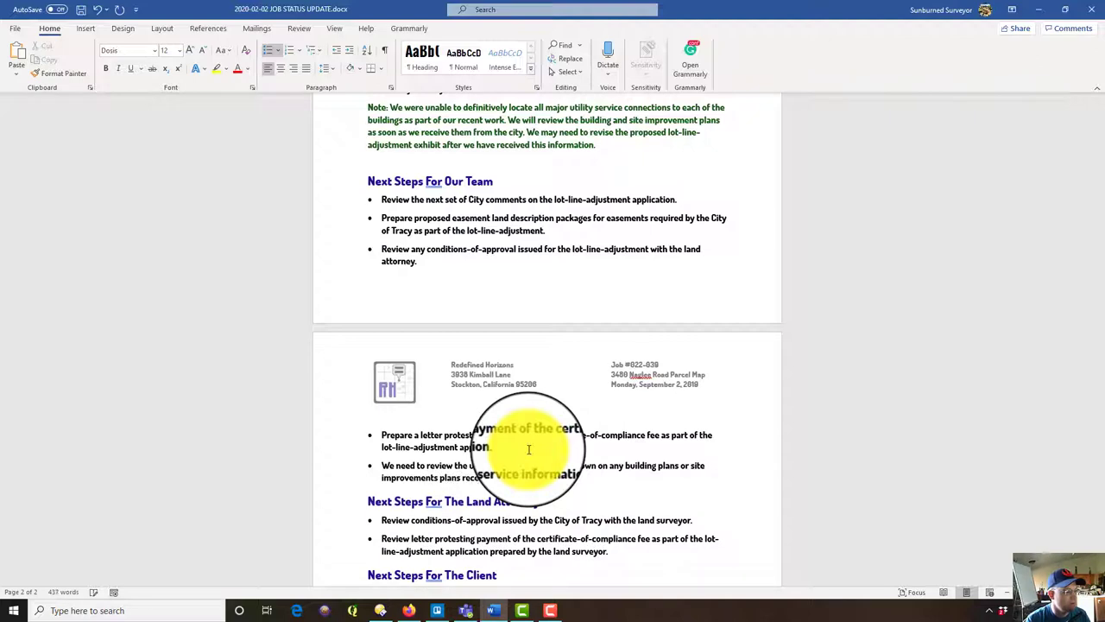
pyautogui.write('rom the City.')
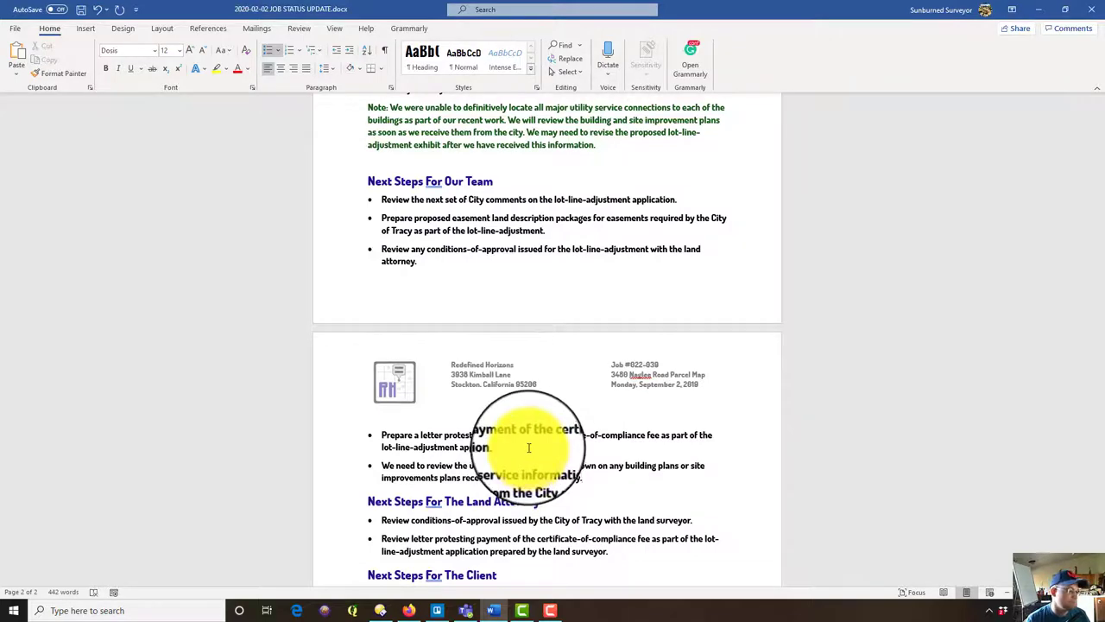
pyautogui.scroll(-3, 510, 466)
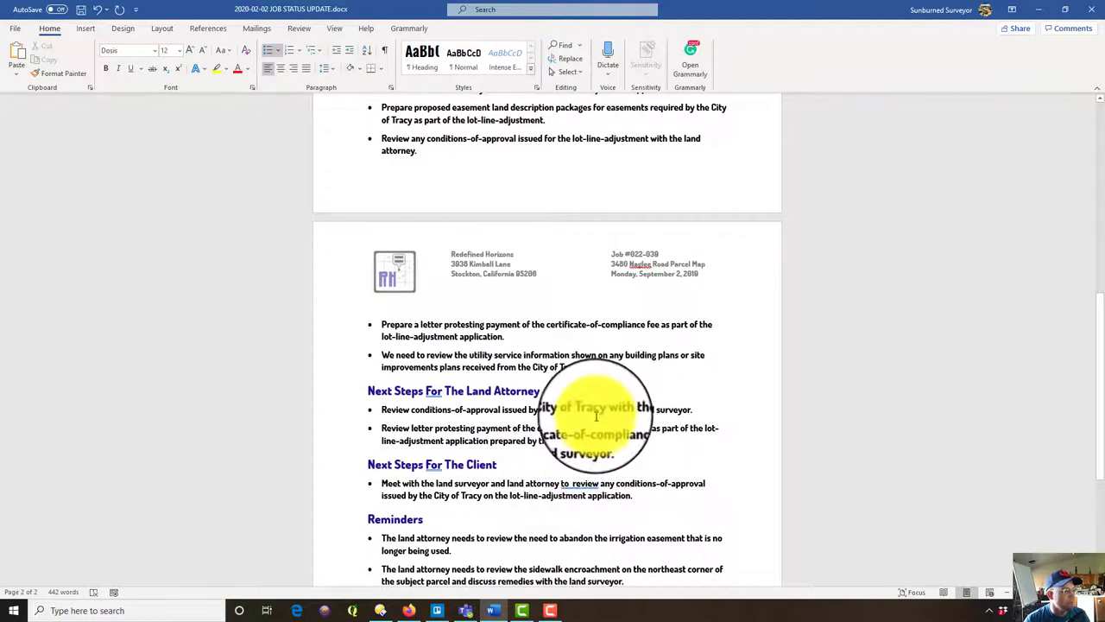
# Finish the billing note in the first Next Steps bullet and select that sentence.
pyautogui.scroll(-3, 605, 397)
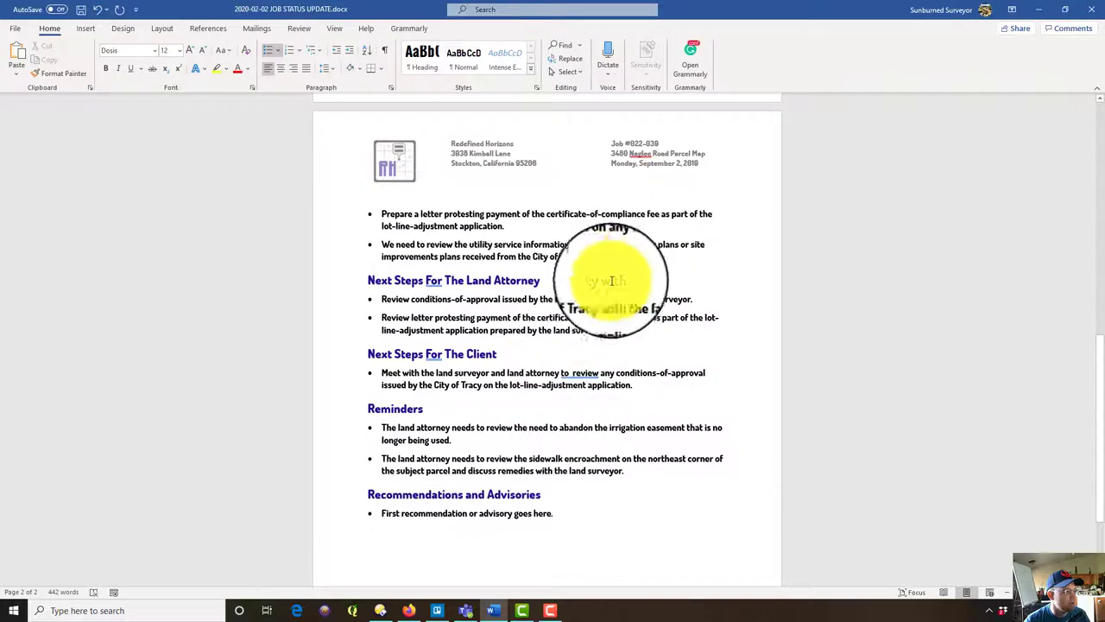
pyautogui.scroll(7, 570, 328)
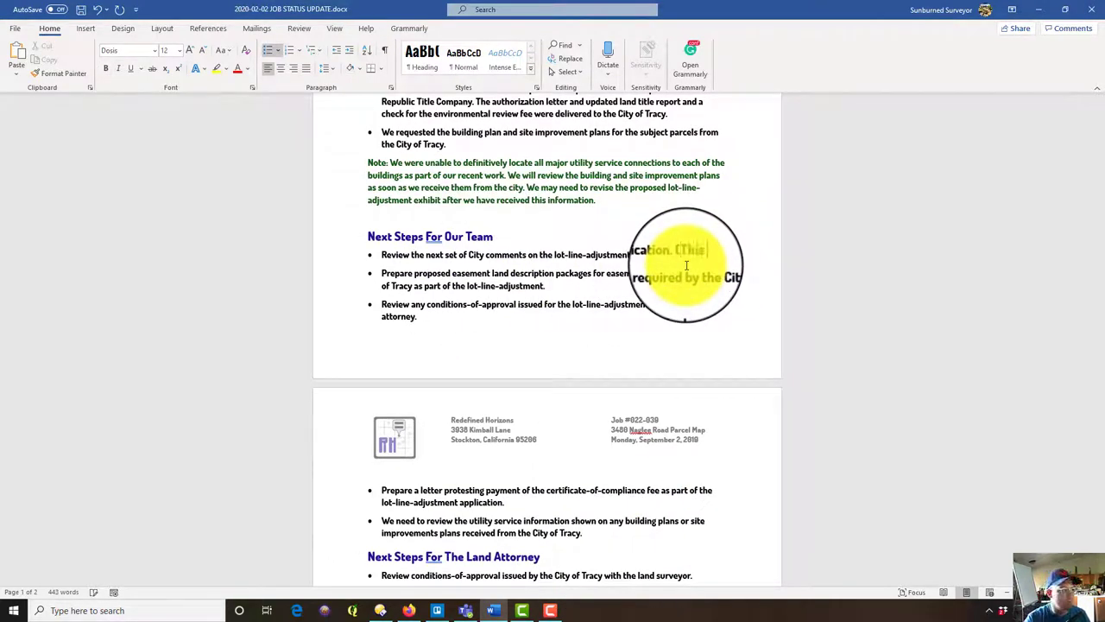
pyautogui.write('bi')
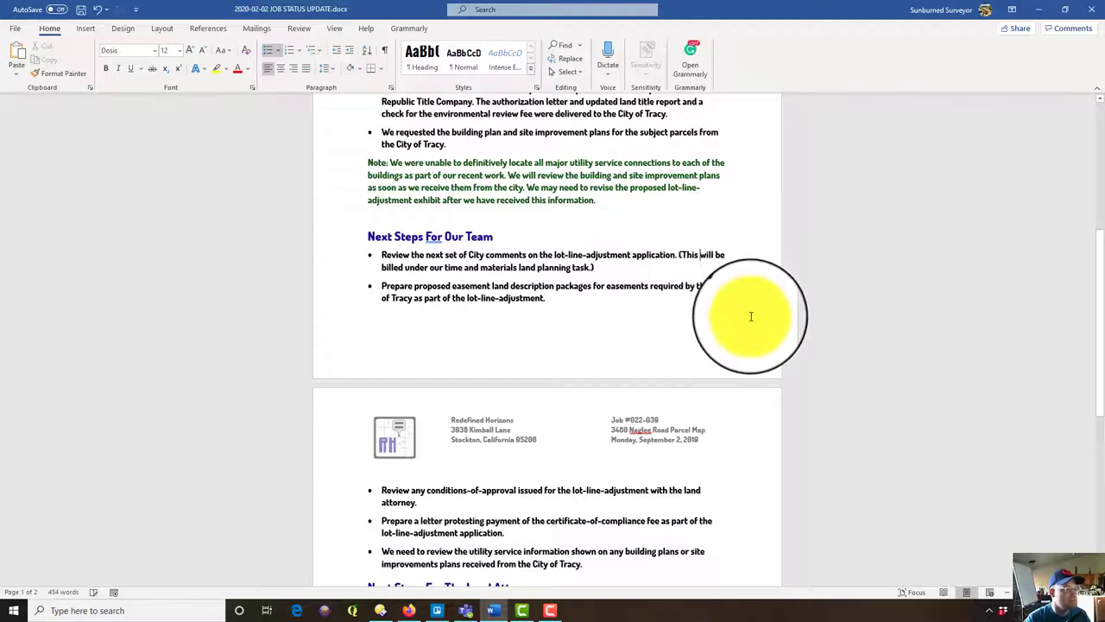
pyautogui.write('it')
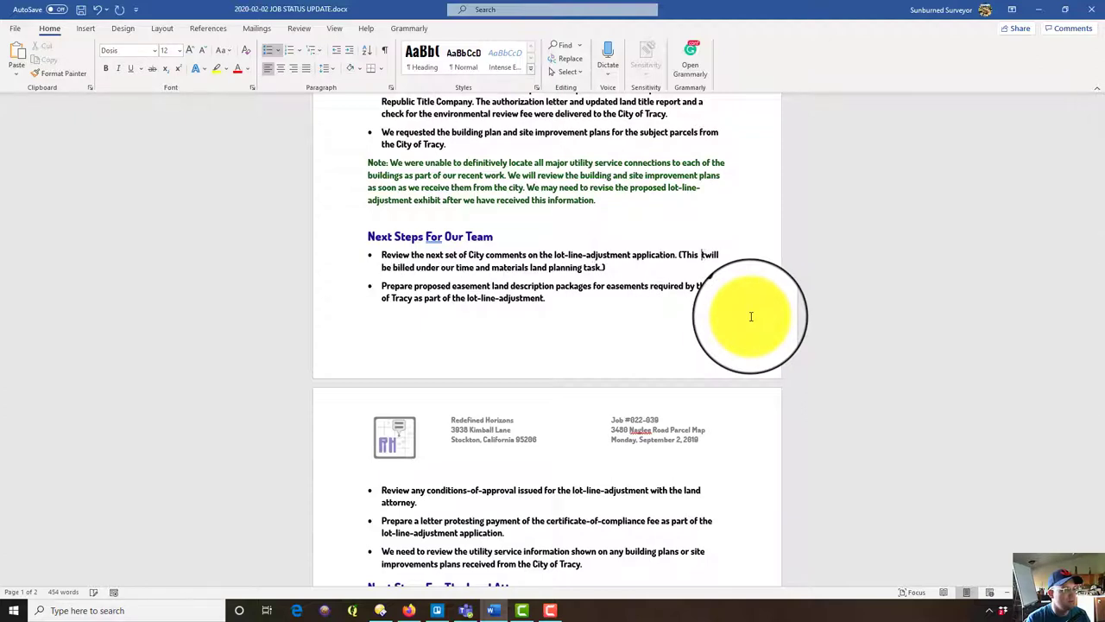
pyautogui.write('task ')
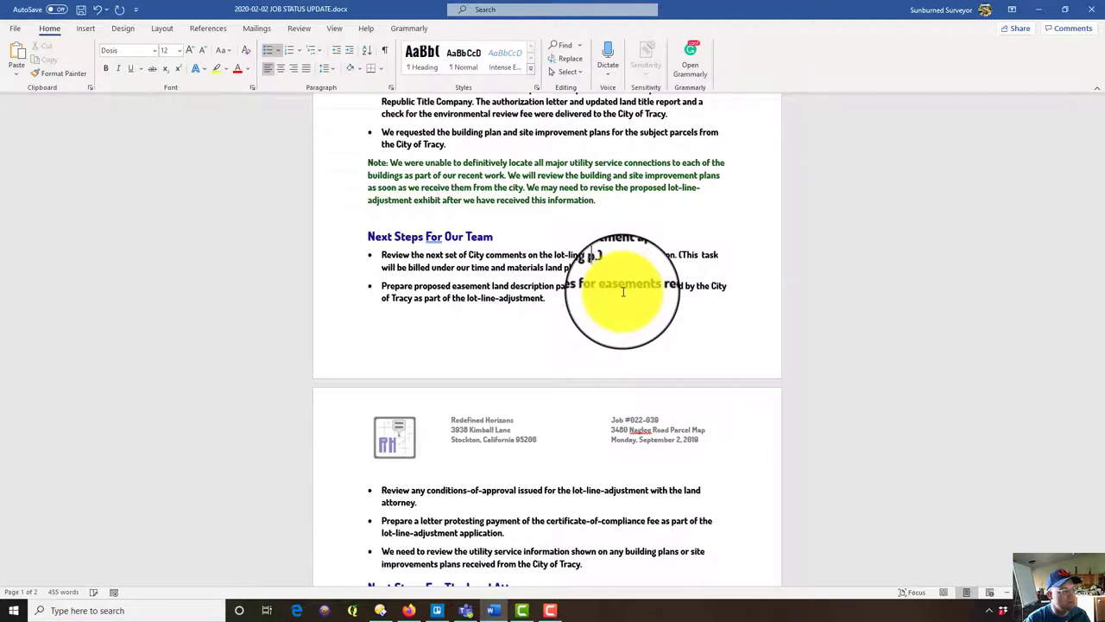
pyautogui.write('hase under original contract')
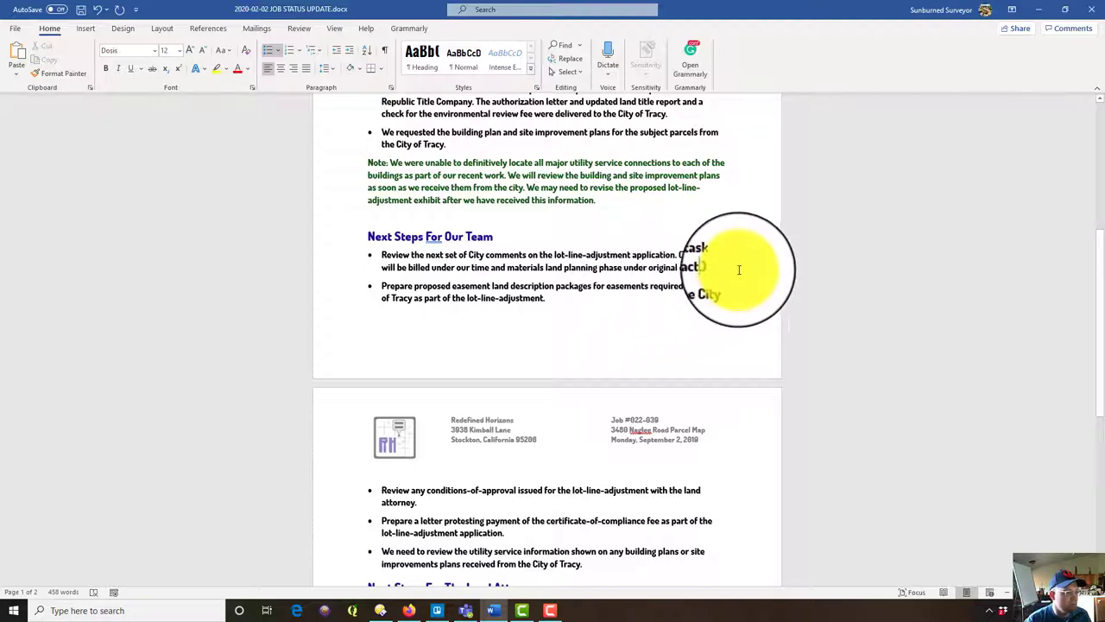
pyautogui.tripleClick(683, 254)
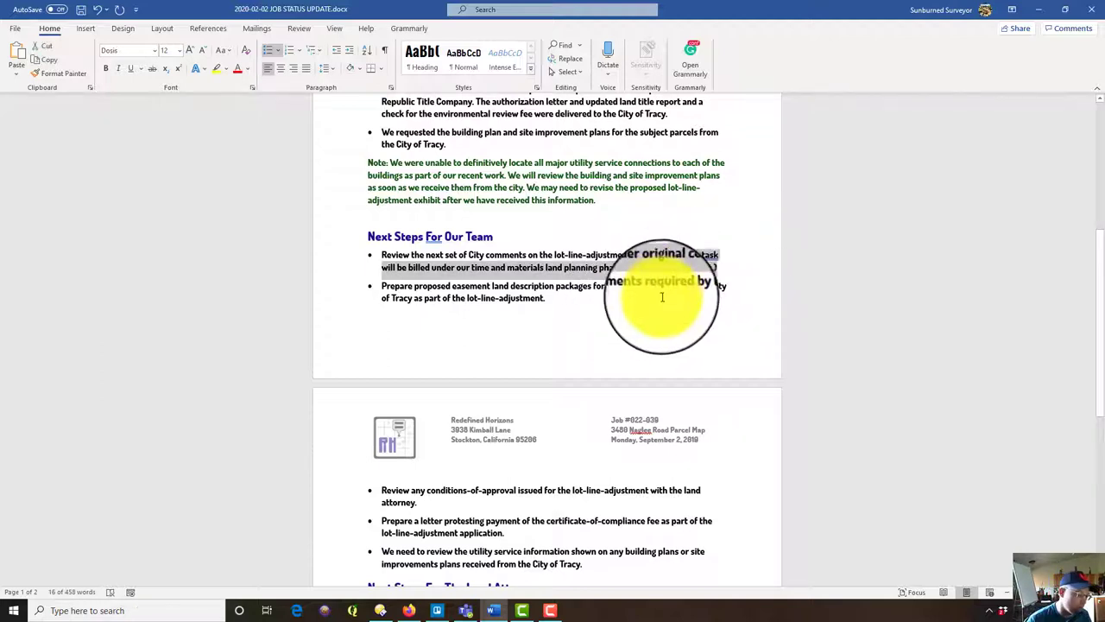
# Paste the billing note at the end of the second bullet and the three page-2 bullets.
pyautogui.click(575, 301)
pyautogui.scroll(-1, 576, 305)
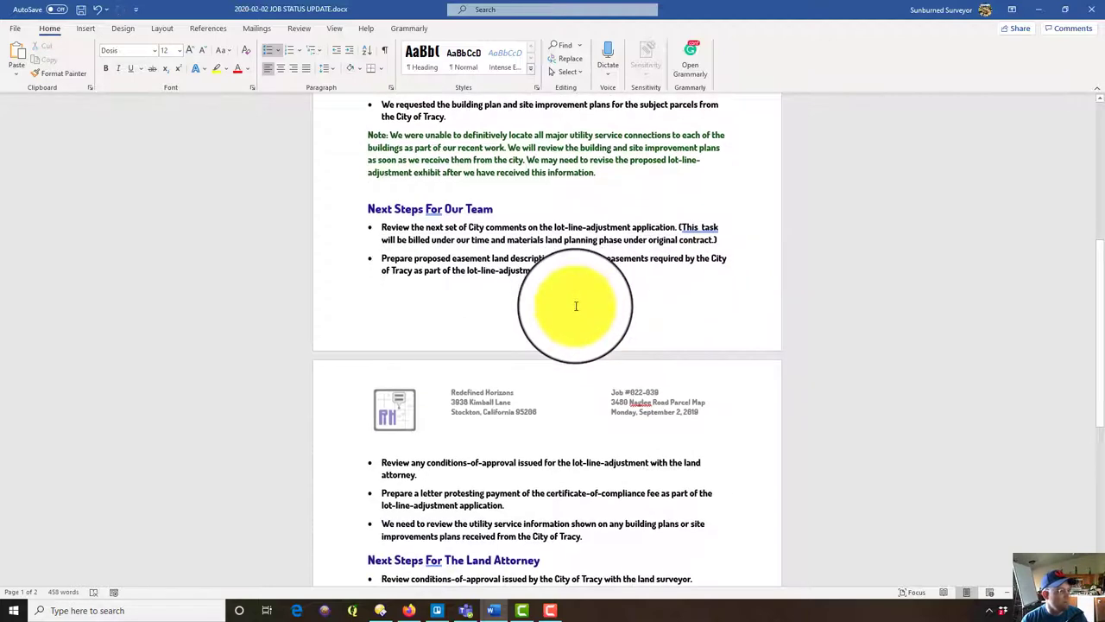
pyautogui.write('(This task will be billed under our time and materials land planning phase under original contract.)')
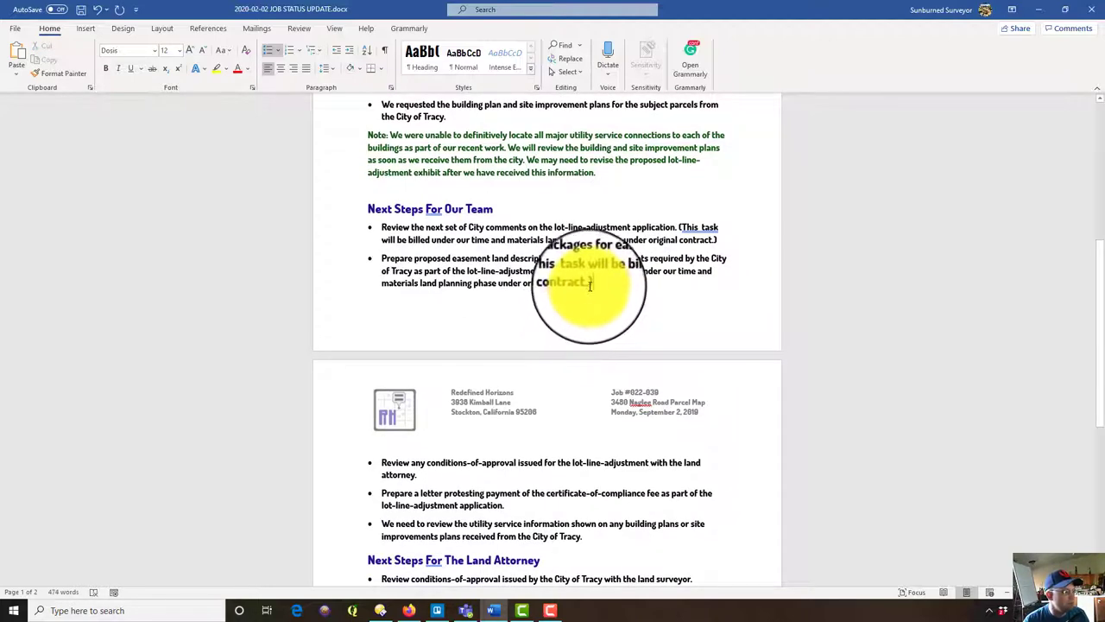
pyautogui.scroll(-3, 566, 363)
pyautogui.click(552, 389)
pyautogui.write('(This task will be billed under our time and materials land planning phase under original contract.)')
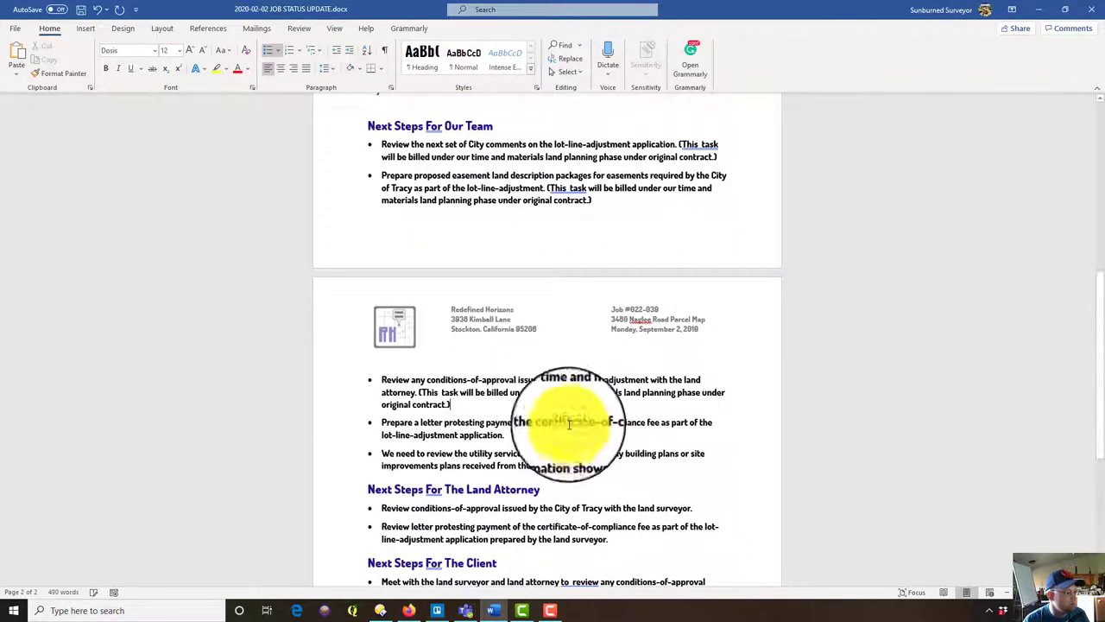
pyautogui.click(570, 431)
pyautogui.write('(This task will be billed under our time and materials land planning phase under original contract.)')
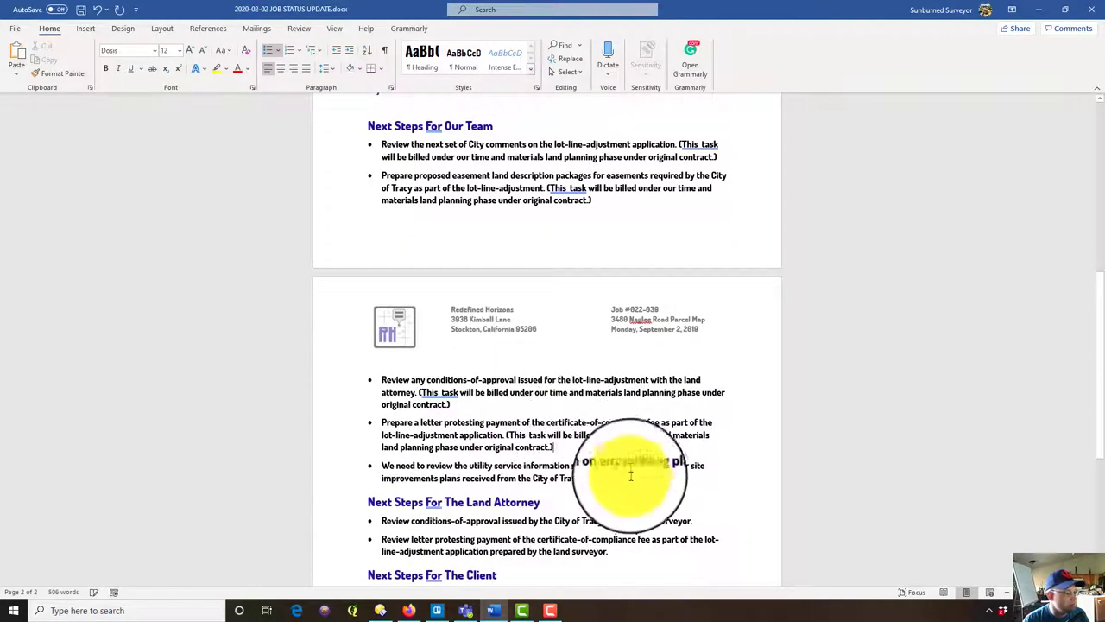
pyautogui.click(633, 476)
pyautogui.write('(This task will be billed under our time and materials land planning phase under original contract.)')
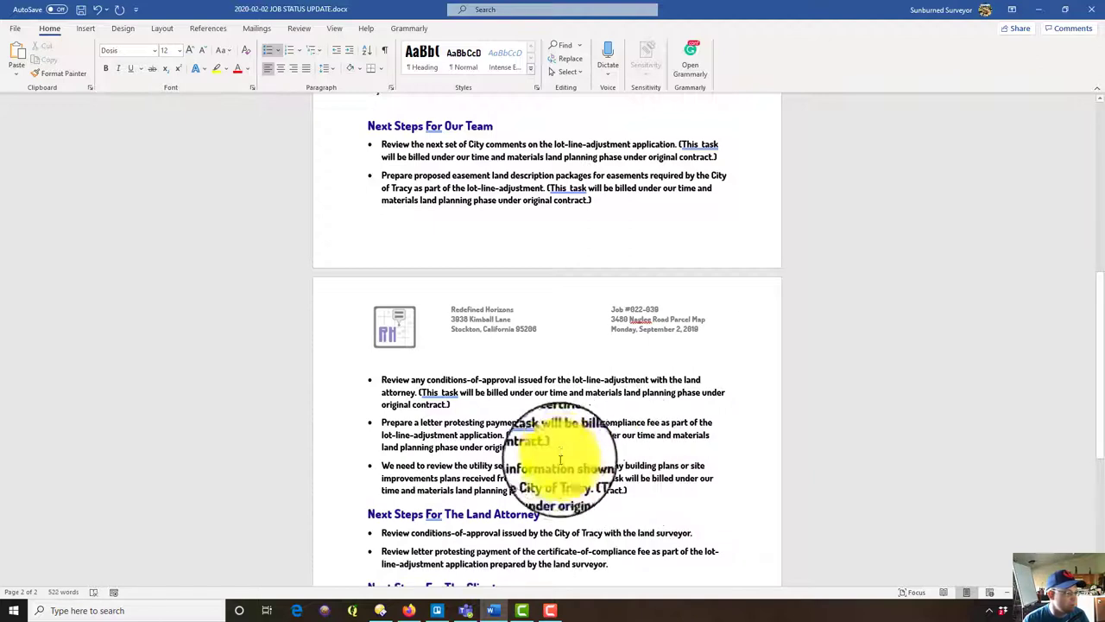
pyautogui.click(597, 187)
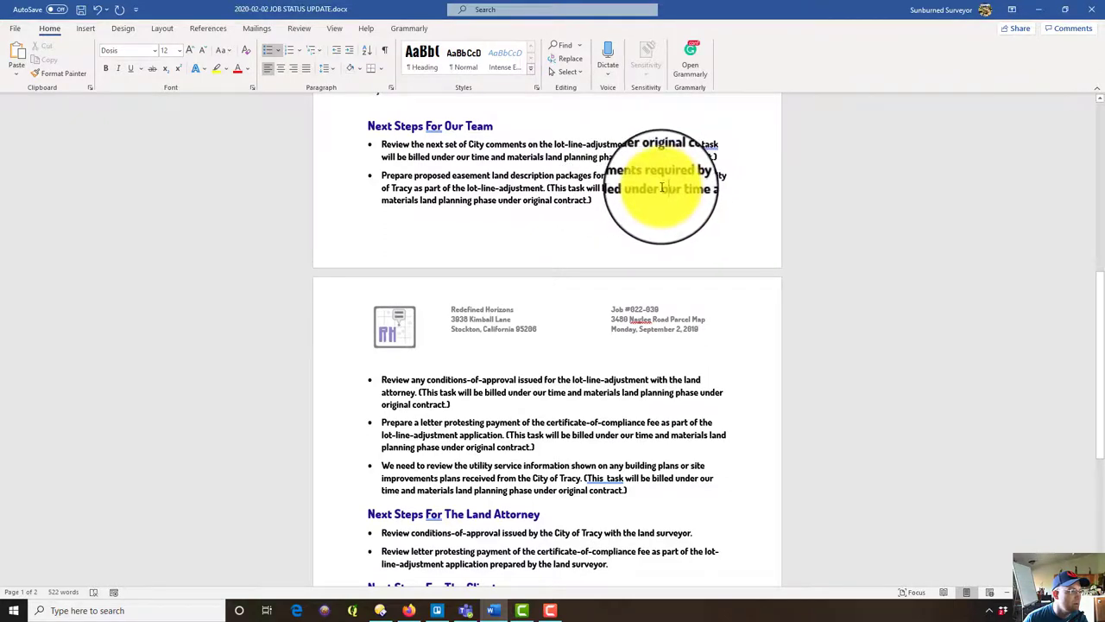
# Reword the easement bullet's note to a new lump-sum phase, with a fee after City comments.
pyautogui.tripleClick(601, 200)
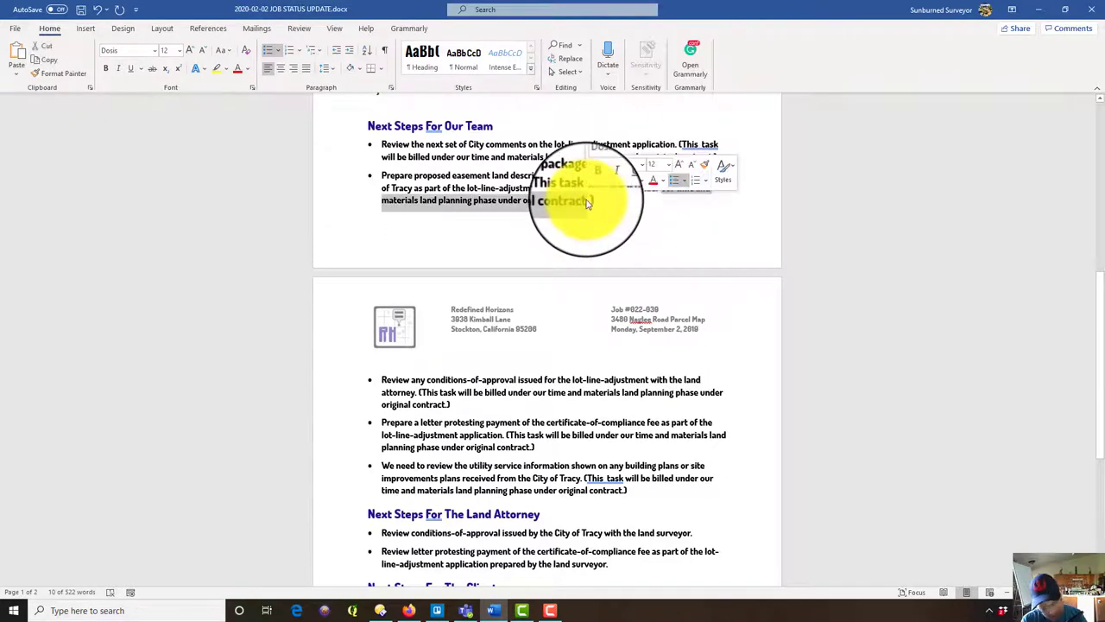
pyautogui.click(586, 205)
pyautogui.write('ne')
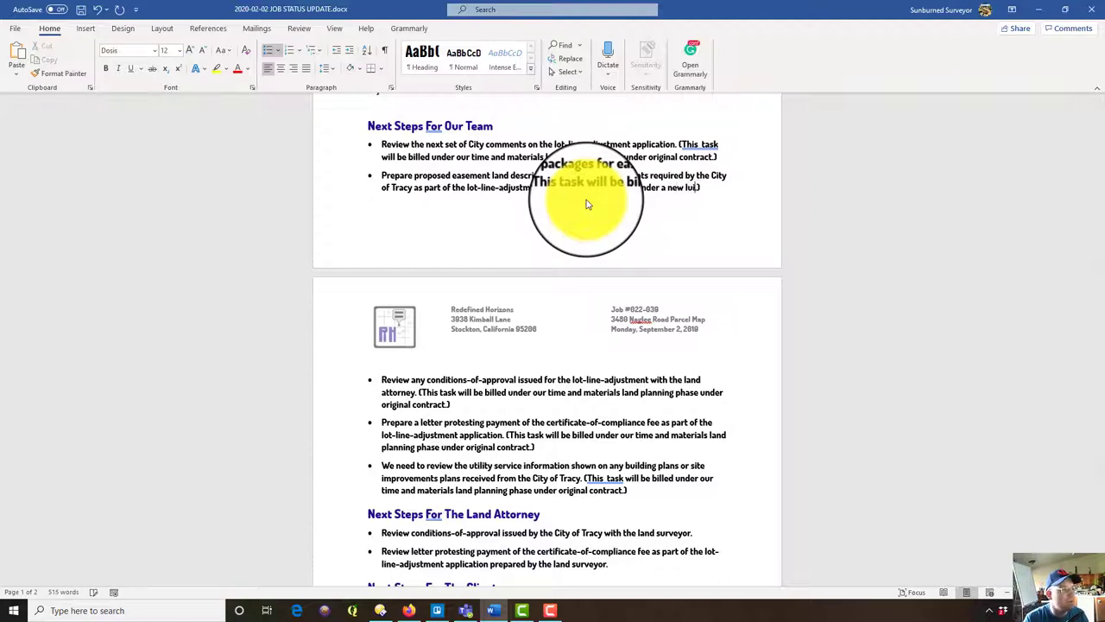
pyautogui.write('w lump sum phase as part of an additional service r')
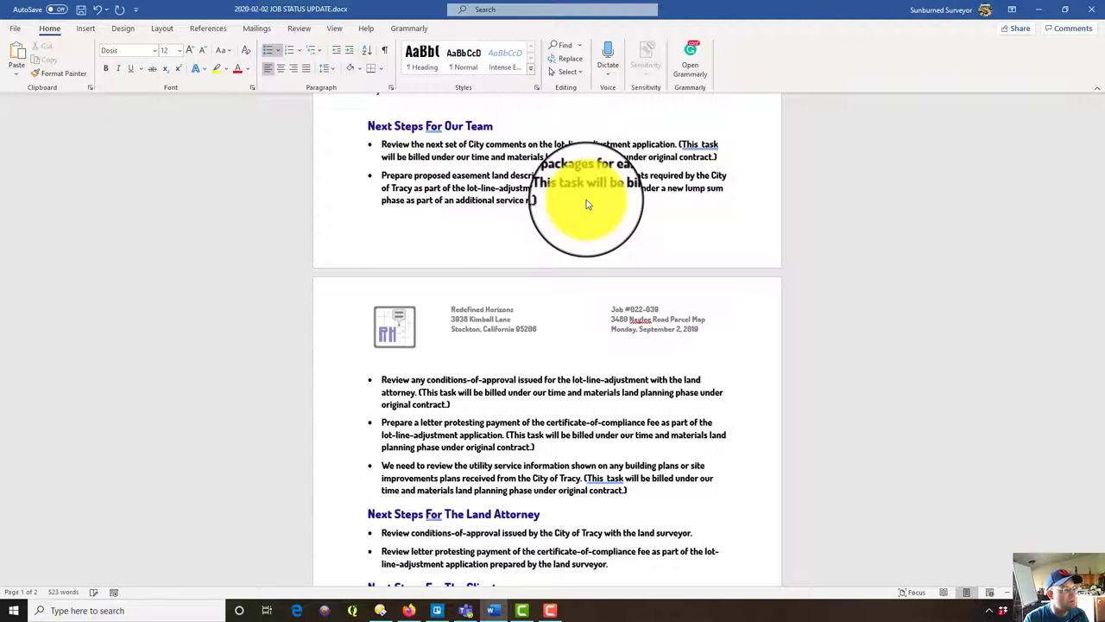
pyautogui.write('We')
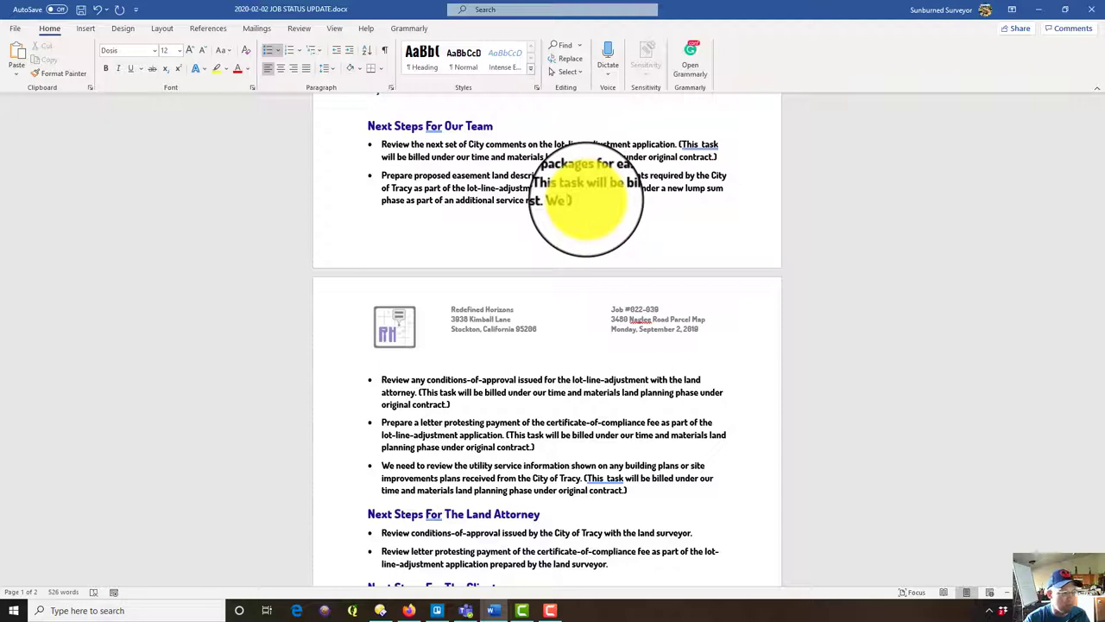
pyautogui.write(' will provide a fee for this n')
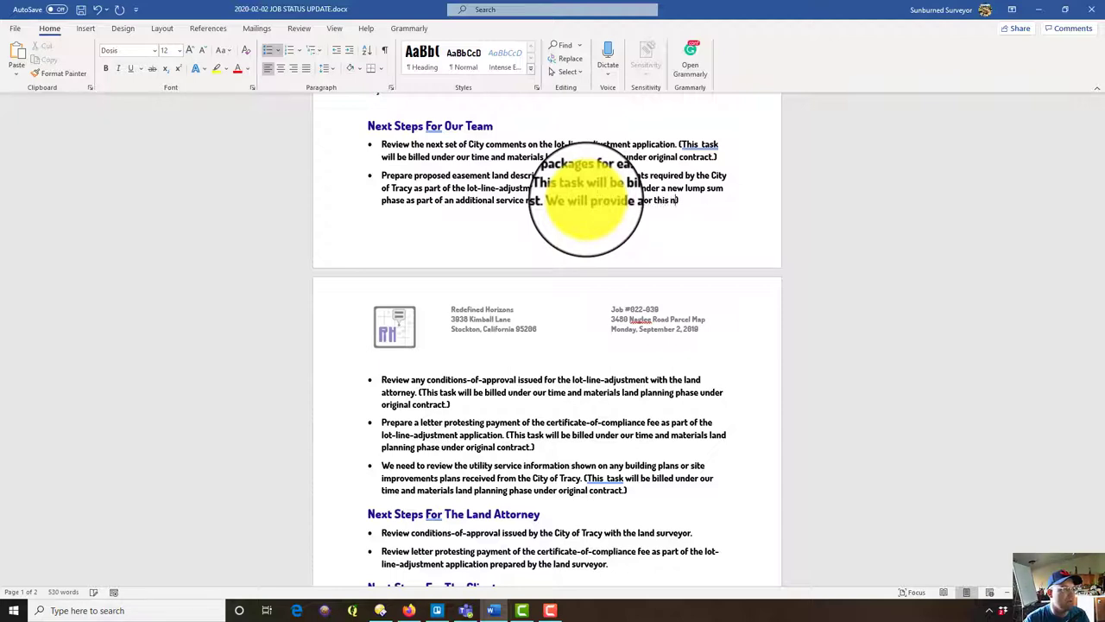
pyautogui.write('ew phase after')
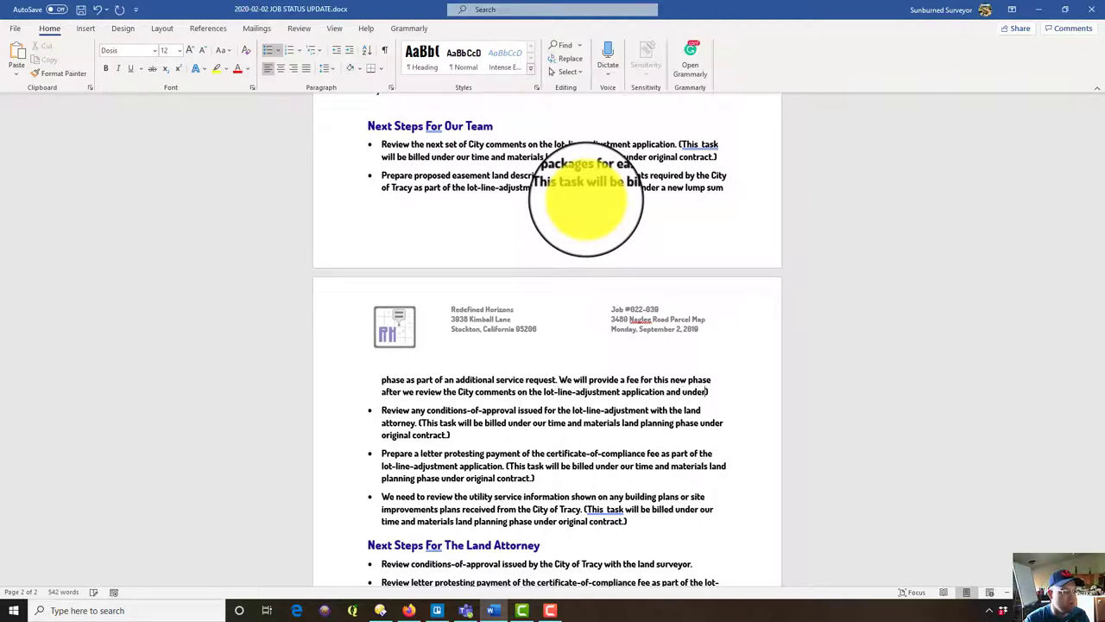
pyautogui.write('nd')
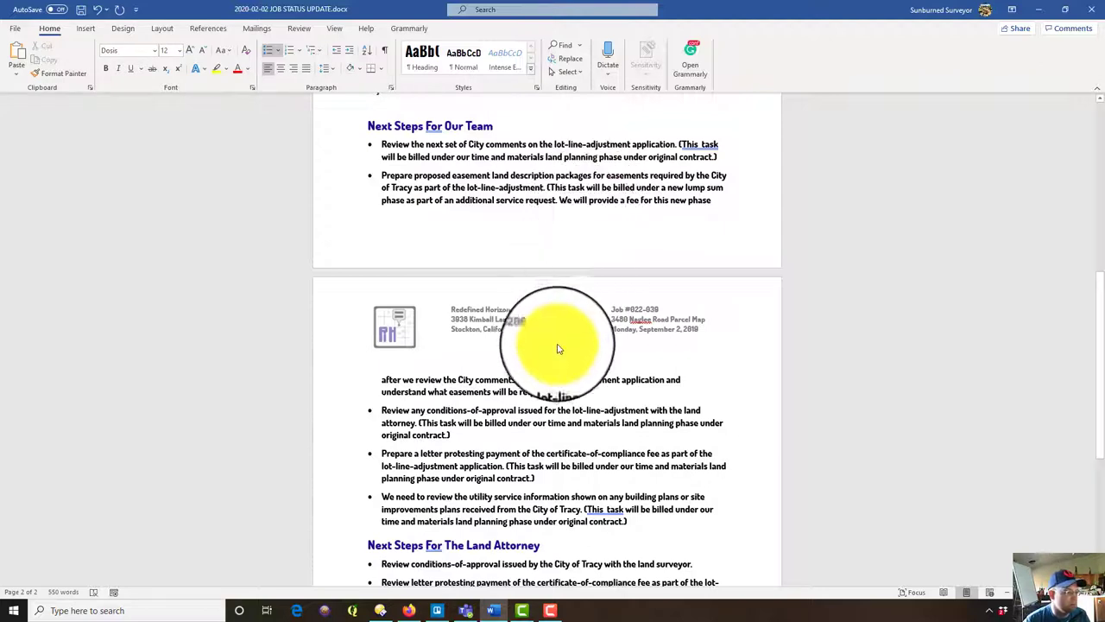
# Italicize the billing notes on the easement, first team, and conditions-of-approval bullets.
pyautogui.moveTo(559, 392); pyautogui.dragTo(547, 187)
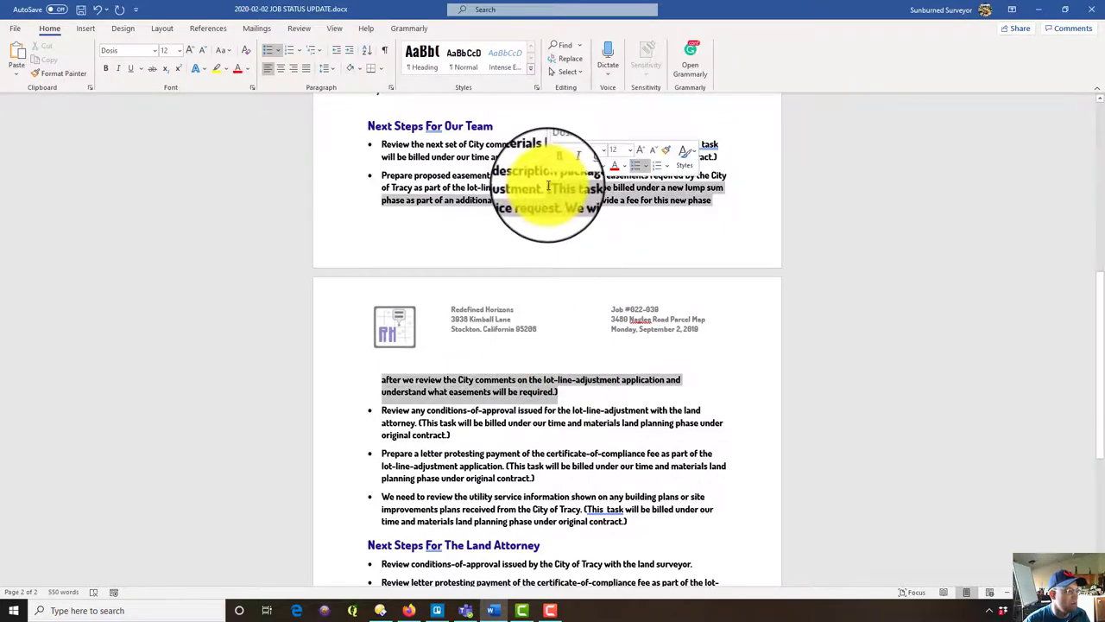
pyautogui.click(119, 68)
pyautogui.moveTo(717, 157); pyautogui.dragTo(678, 144)
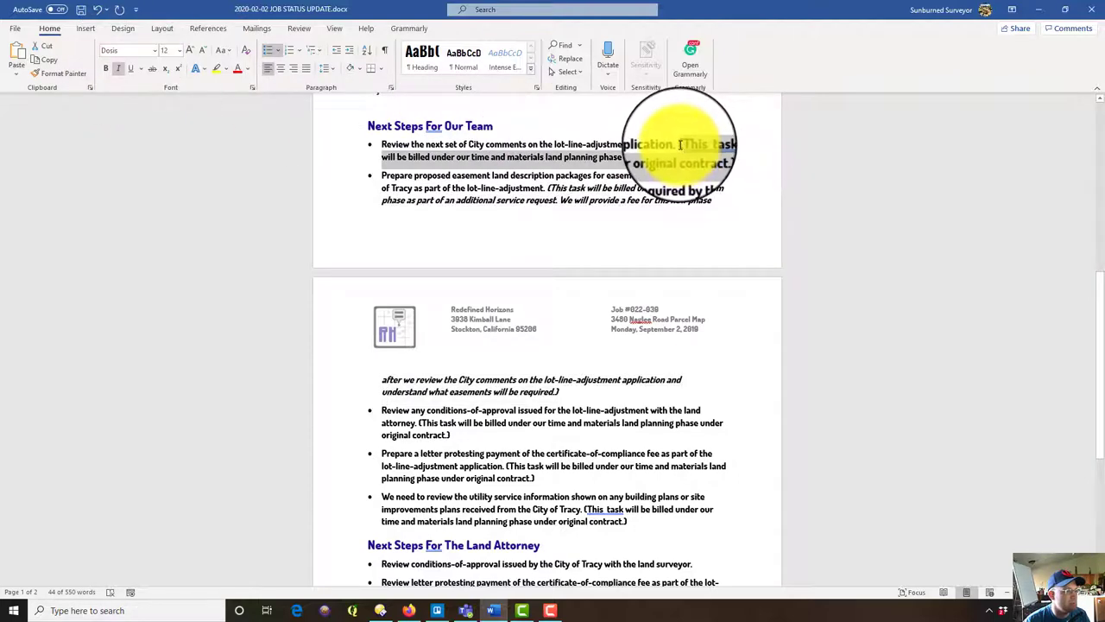
pyautogui.click(118, 68)
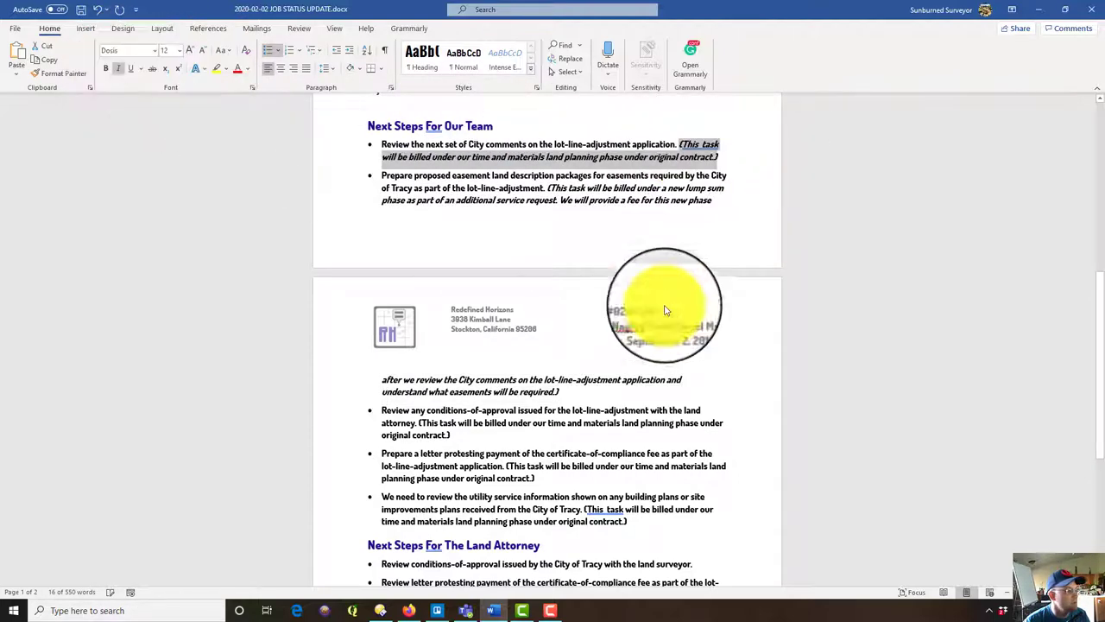
pyautogui.scroll(-1, 665, 308)
pyautogui.moveTo(486, 384); pyautogui.dragTo(420, 367)
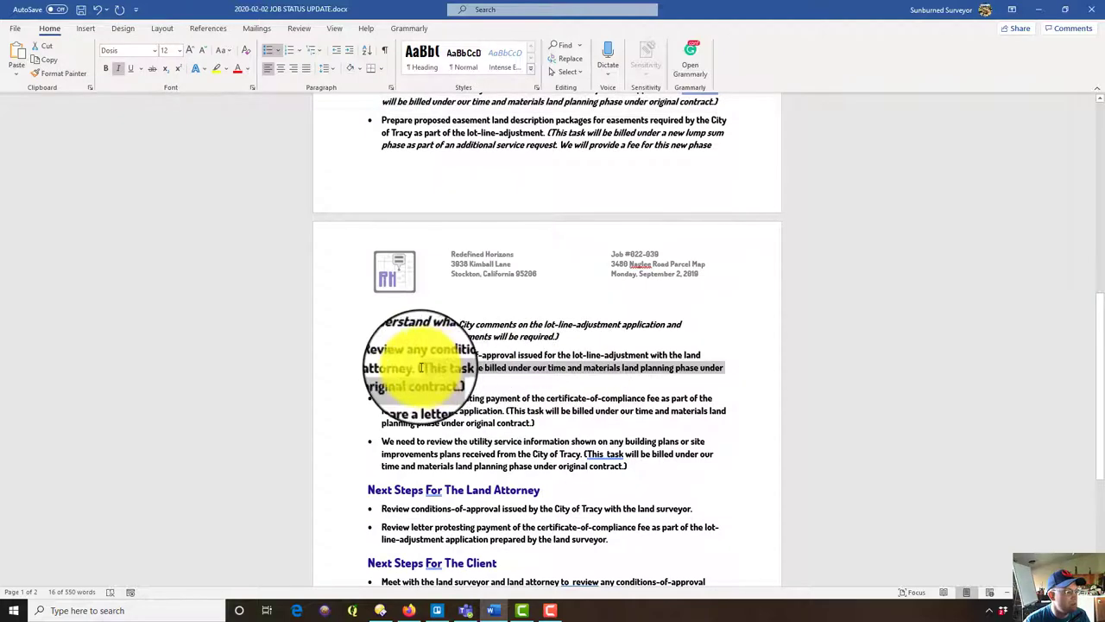
pyautogui.click(118, 69)
# Italicize the billing notes on the protest-letter and utility-service review bullets.
pyautogui.scroll(-1, 518, 328)
pyautogui.moveTo(540, 369); pyautogui.dragTo(506, 355)
pyautogui.click(543, 363)
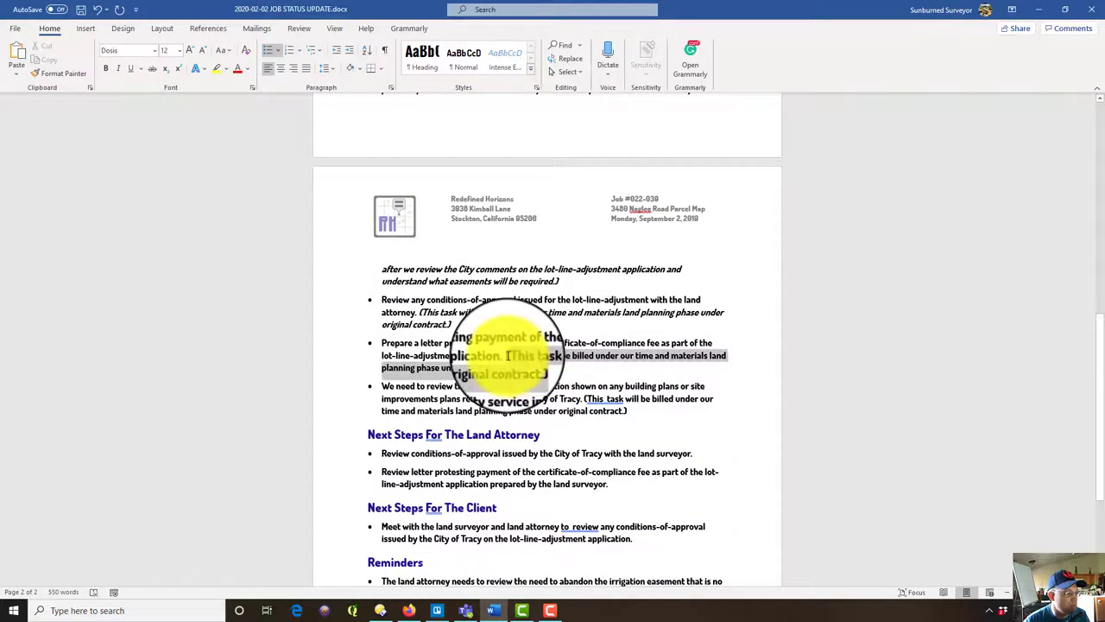
pyautogui.click(118, 68)
pyautogui.scroll(-1, 517, 328)
pyautogui.click(628, 383)
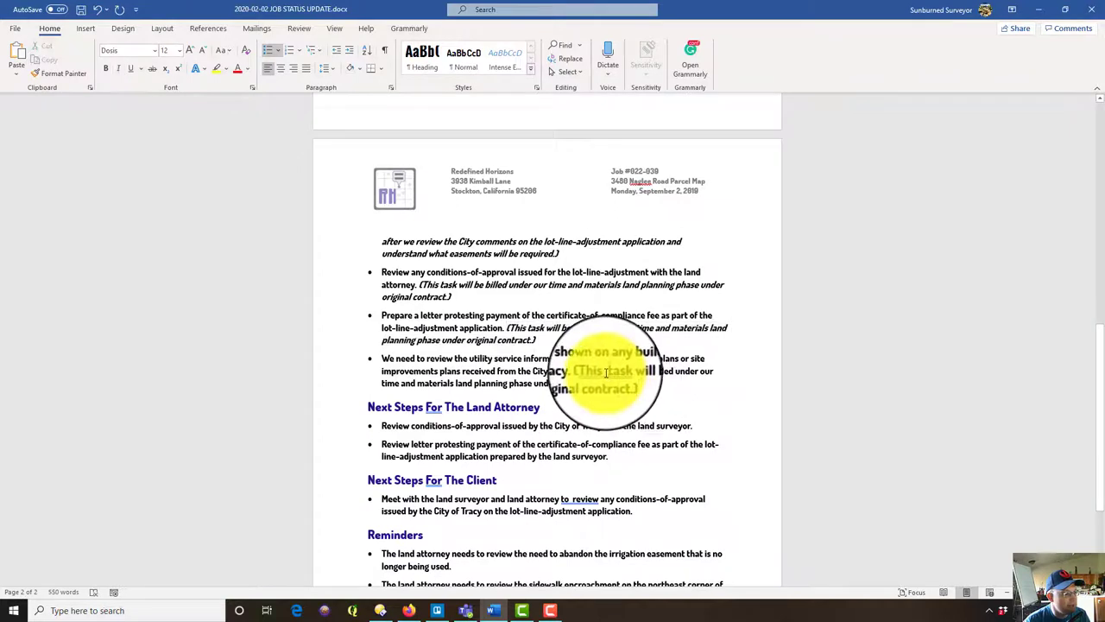
pyautogui.moveTo(636, 383); pyautogui.dragTo(582, 372)
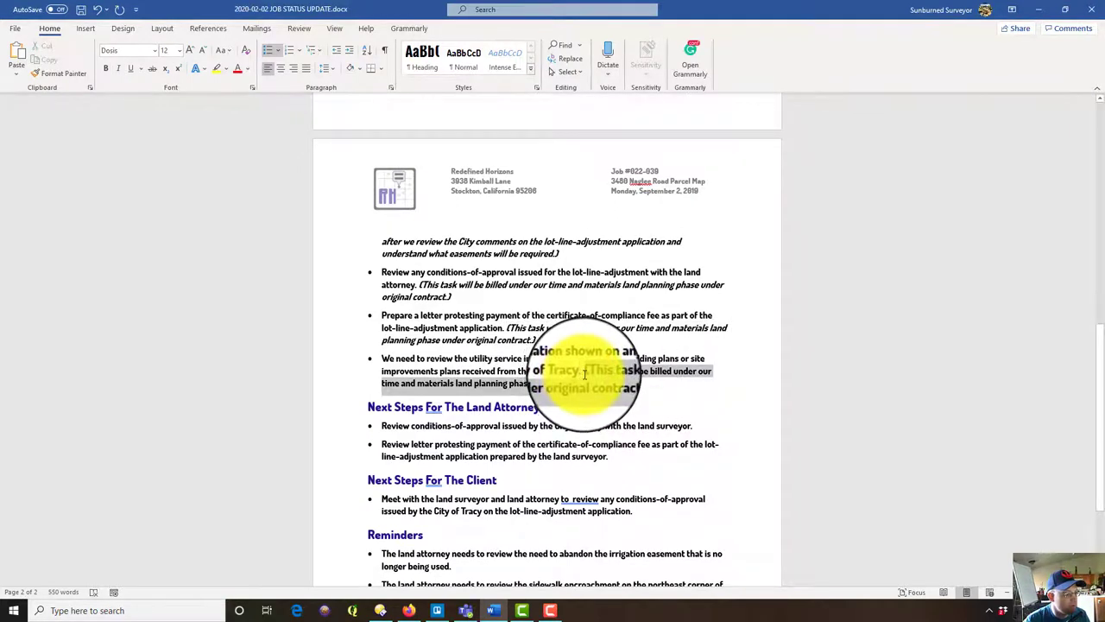
pyautogui.click(121, 69)
pyautogui.scroll(-3, 665, 371)
pyautogui.click(671, 403)
pyautogui.scroll(-2, 682, 389)
pyautogui.moveTo(560, 473); pyautogui.dragTo(536, 473)
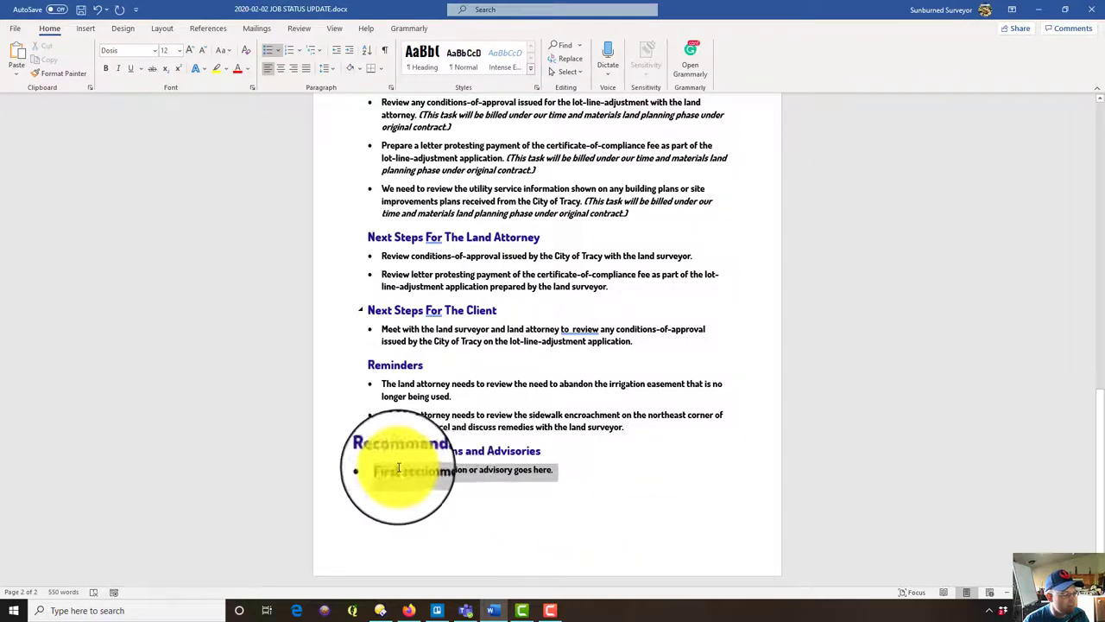
# Replace the Recommendations placeholder with 'There are no short…' statement, then proofread the document.
pyautogui.moveTo(394, 458)
pyautogui.write('There are n')
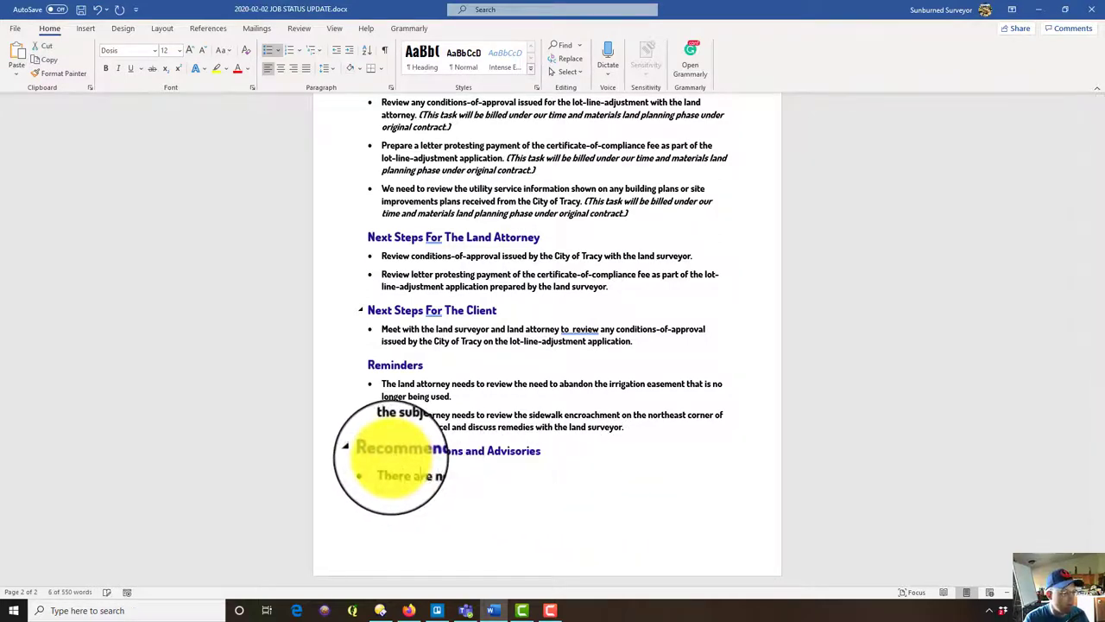
pyautogui.write('o short')
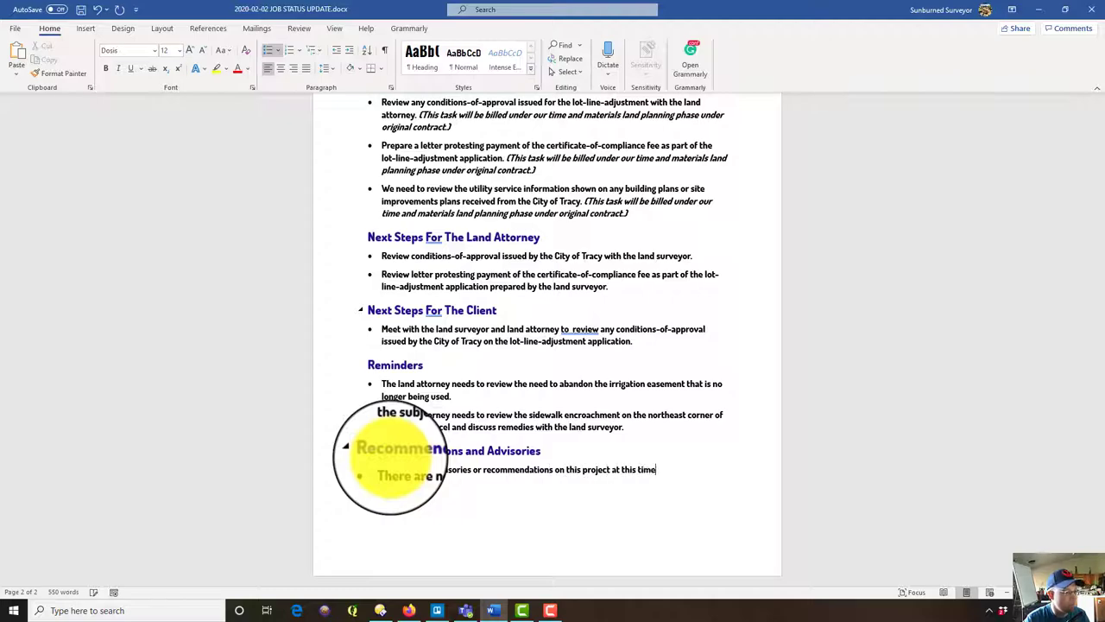
pyautogui.scroll(10, 679, 345)
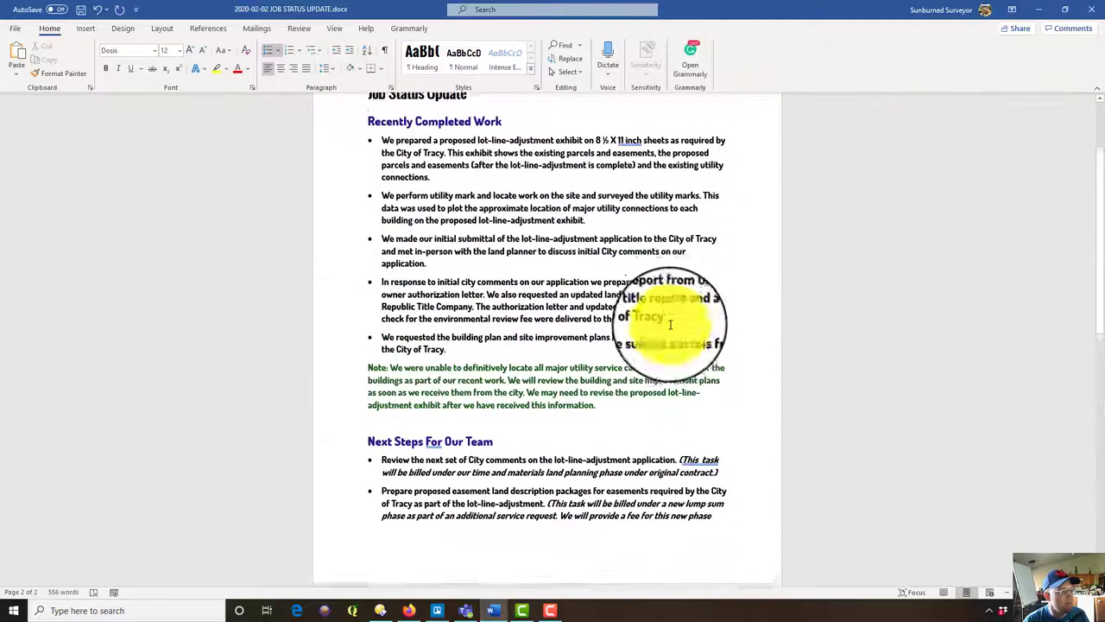
pyautogui.scroll(-15, 670, 325)
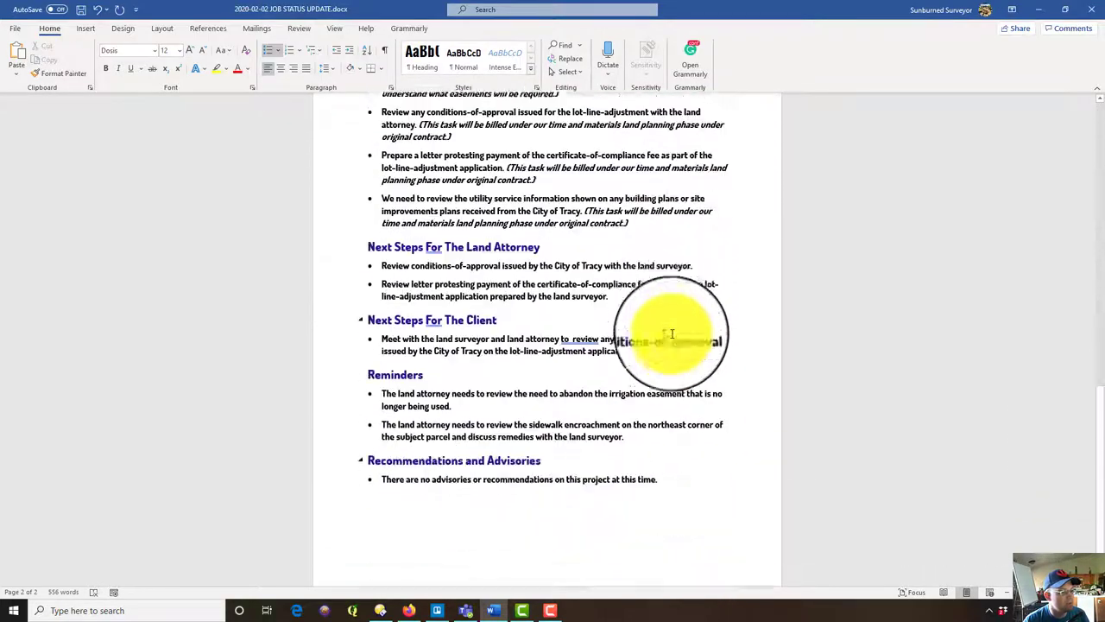
pyautogui.scroll(15, 674, 333)
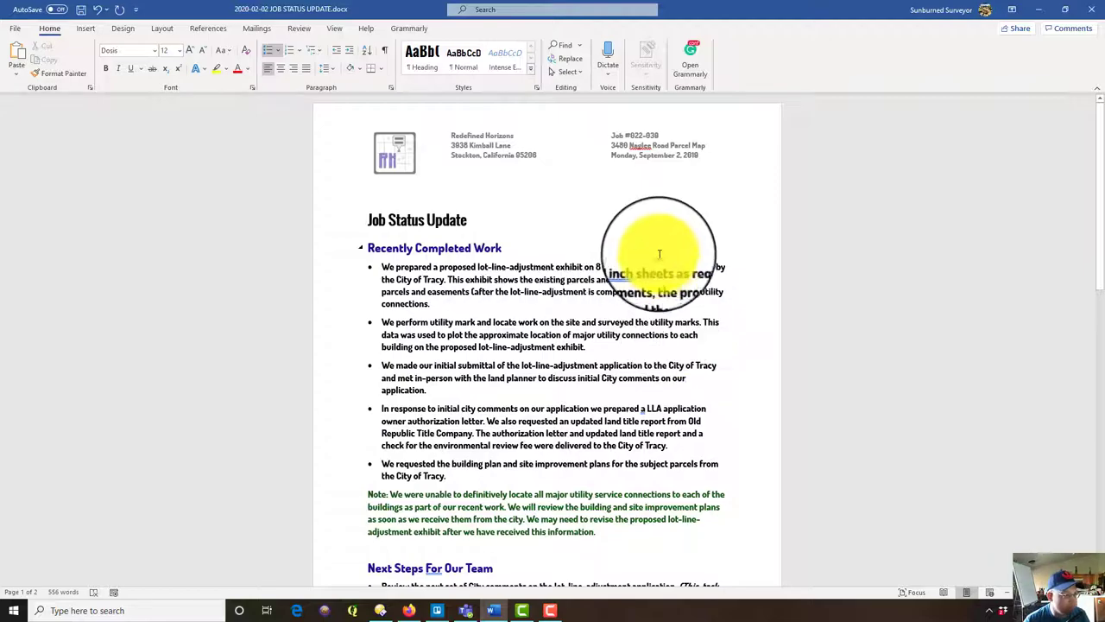
pyautogui.scroll(-8, 673, 302)
pyautogui.scroll(-5, 656, 302)
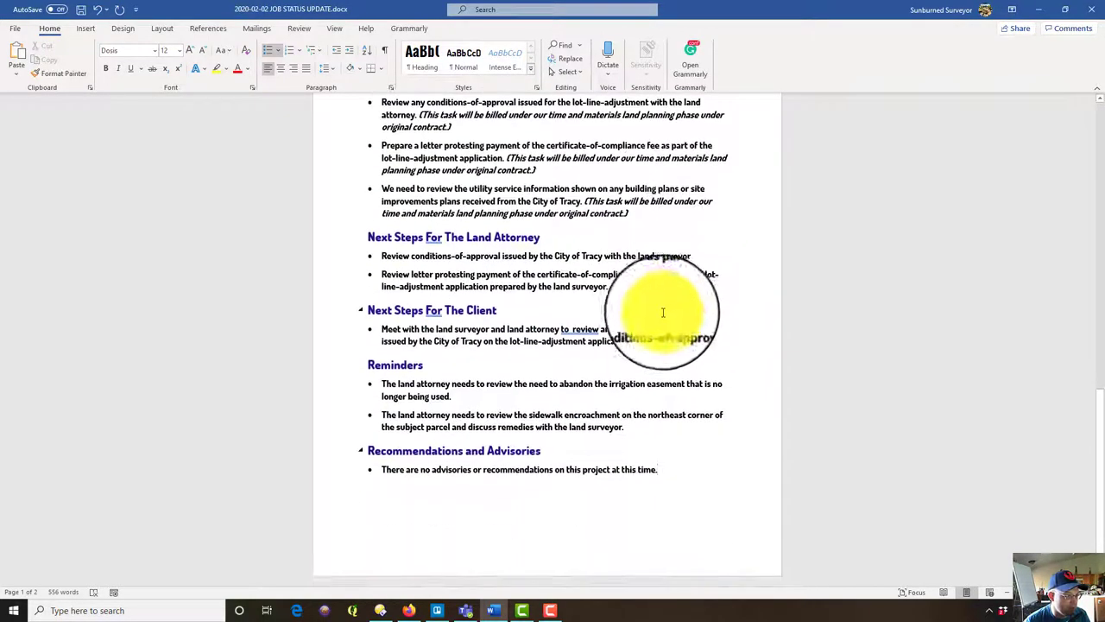
pyautogui.scroll(6, 383, 148)
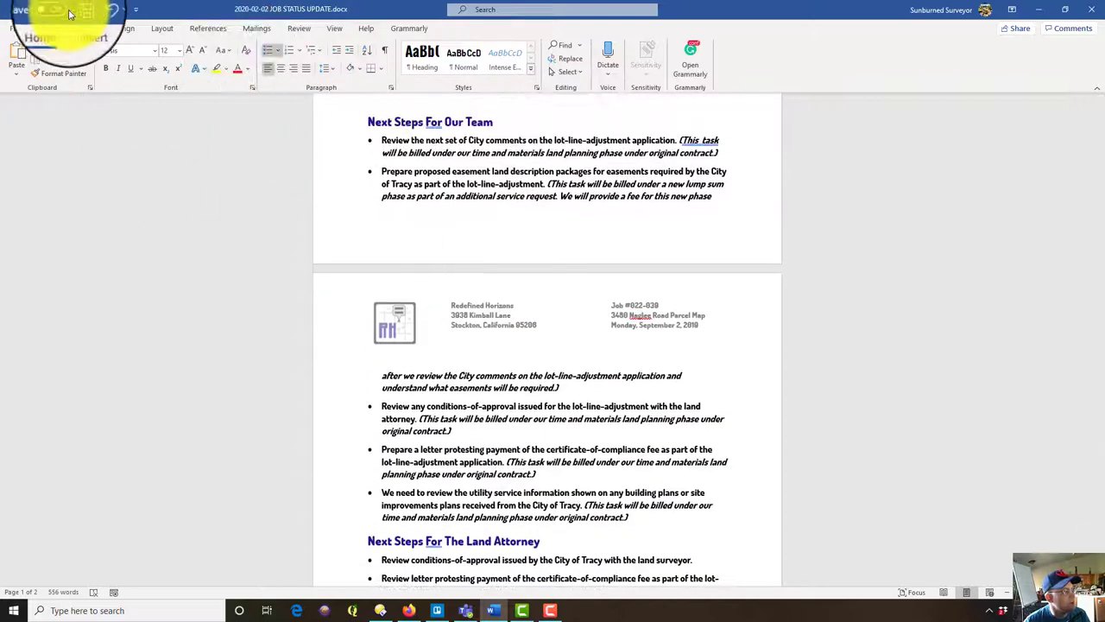
# Save the document, then save a PDF copy to the Desktop Docs folder.
pyautogui.hotkey('ctrl', 's')
pyautogui.click(13, 34)
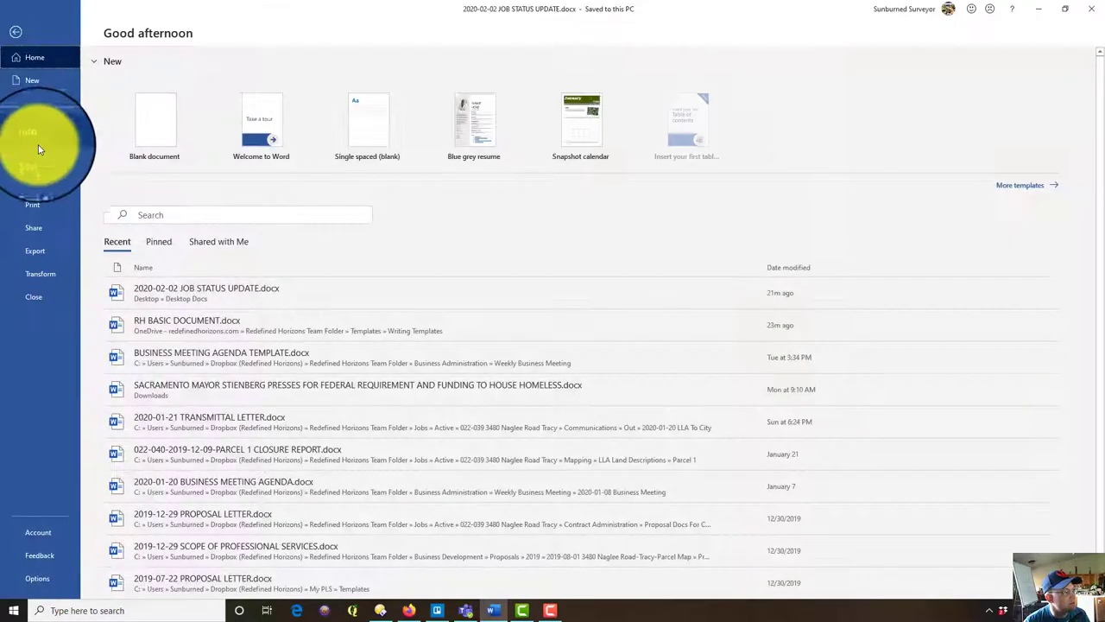
pyautogui.click(37, 179)
pyautogui.click(447, 102)
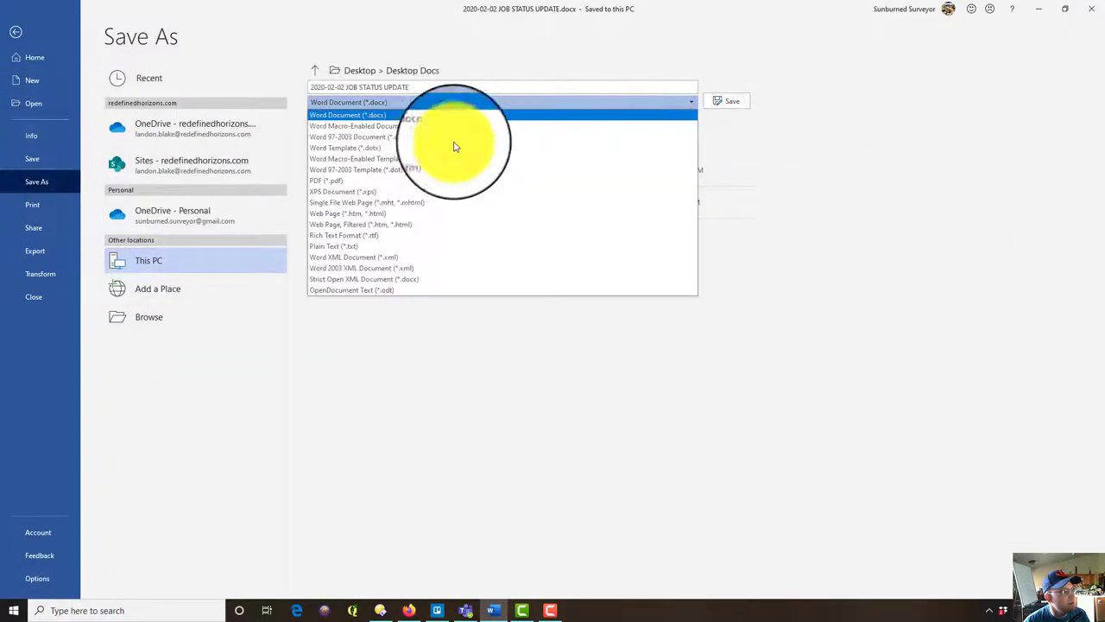
pyautogui.click(459, 177)
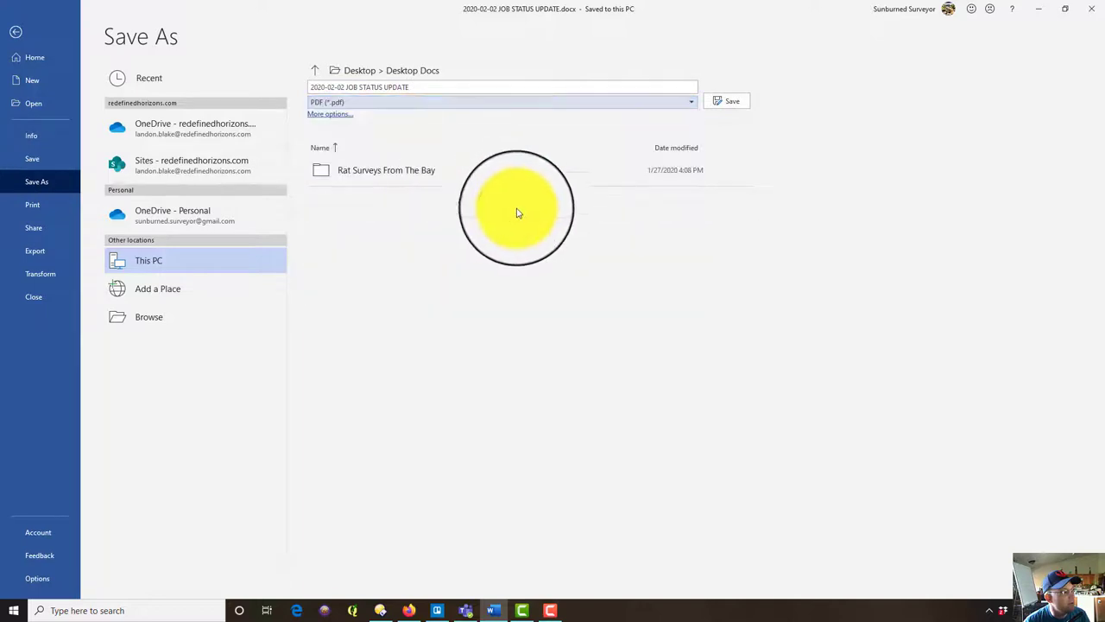
pyautogui.click(731, 105)
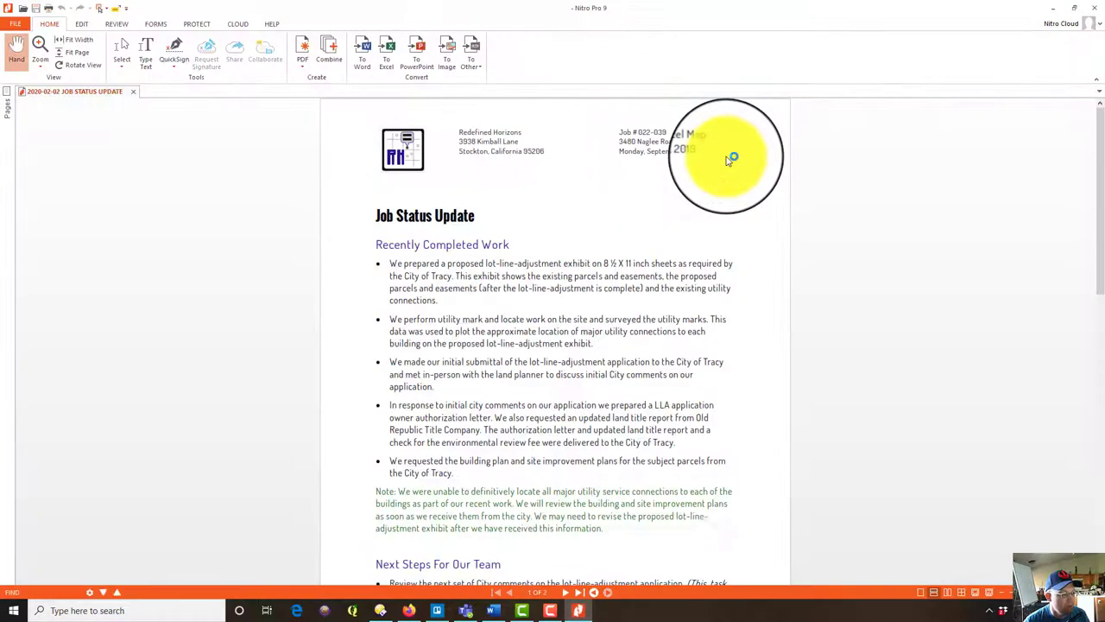
# Scroll down through the two-page Job Status Update PDF to check the italic billing notes.
pyautogui.scroll(-1, 708, 225)
pyautogui.scroll(-15, 698, 257)
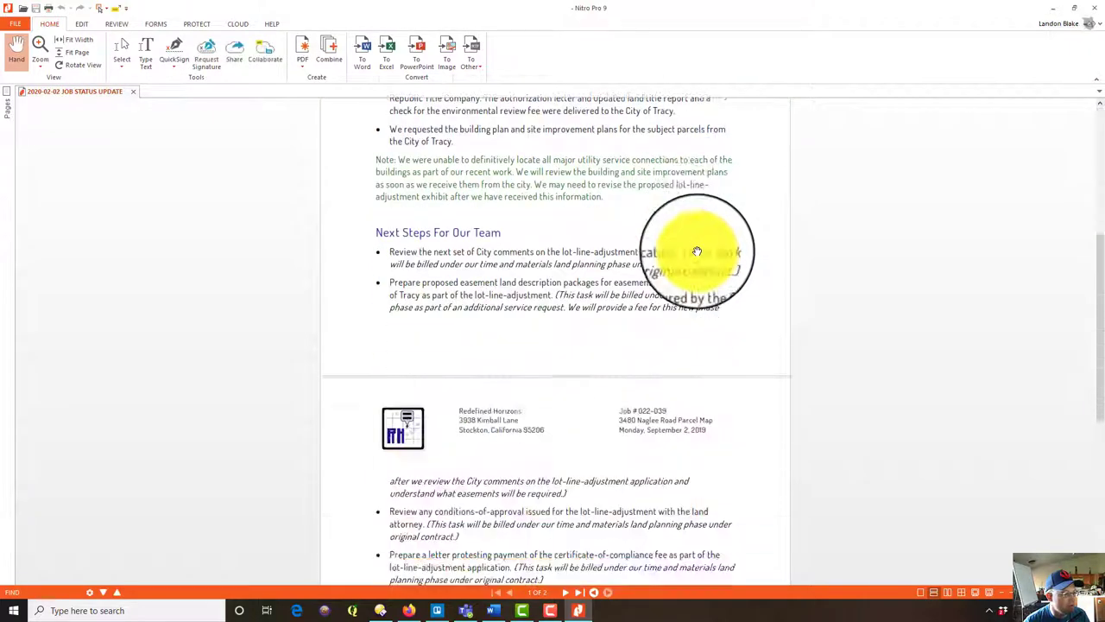